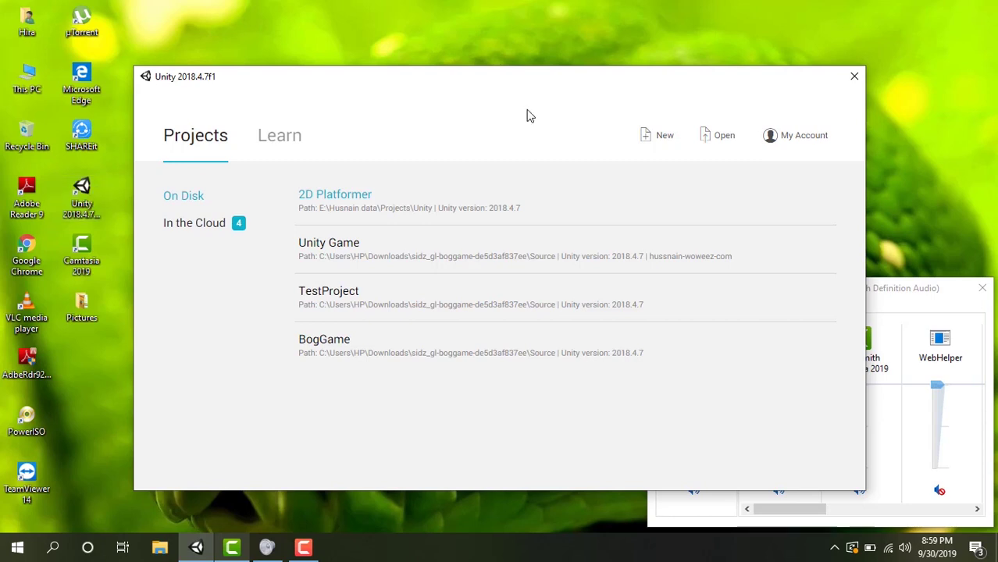
# Step: Create a new project named 2DPlatformer using the 2D template in Unity Hub
pyautogui.click(657, 143)
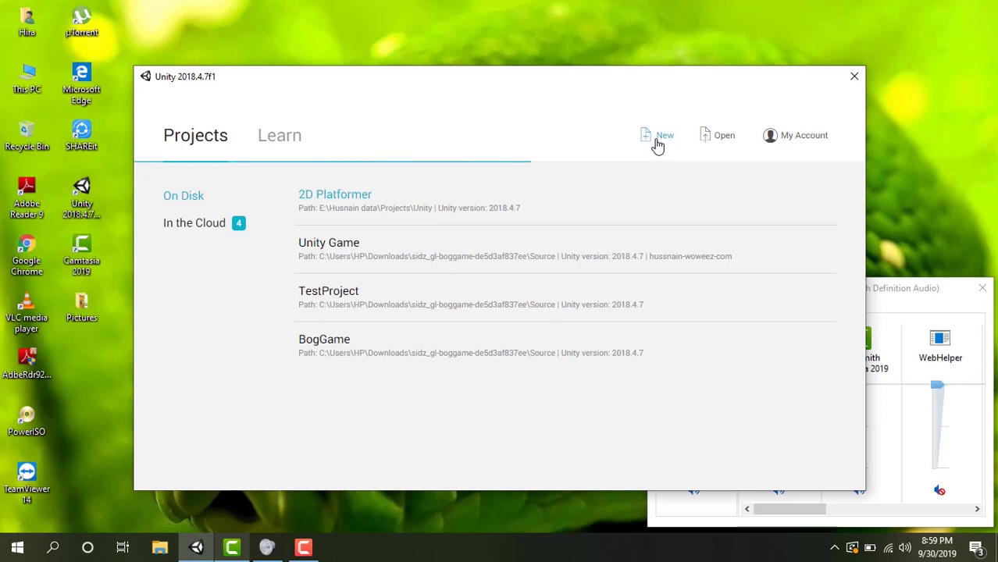
pyautogui.click(456, 249)
pyautogui.hotkey('ctrl', 'a')
pyautogui.write('@=')
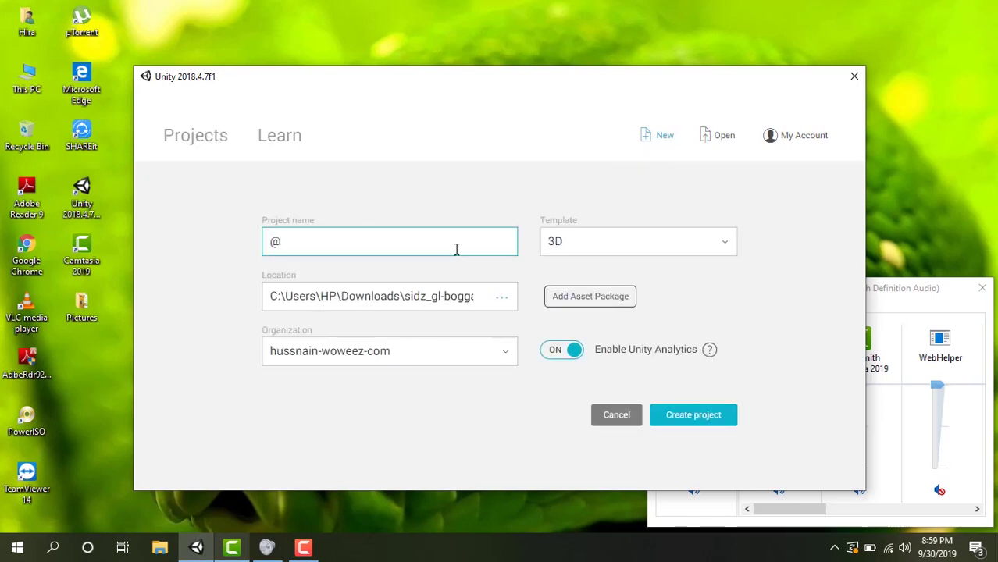
pyautogui.press('BackSpace')
pyautogui.press('BackSpace')
pyautogui.write('2DPlatfo')
pyautogui.press('BackSpace')
pyautogui.write('former')
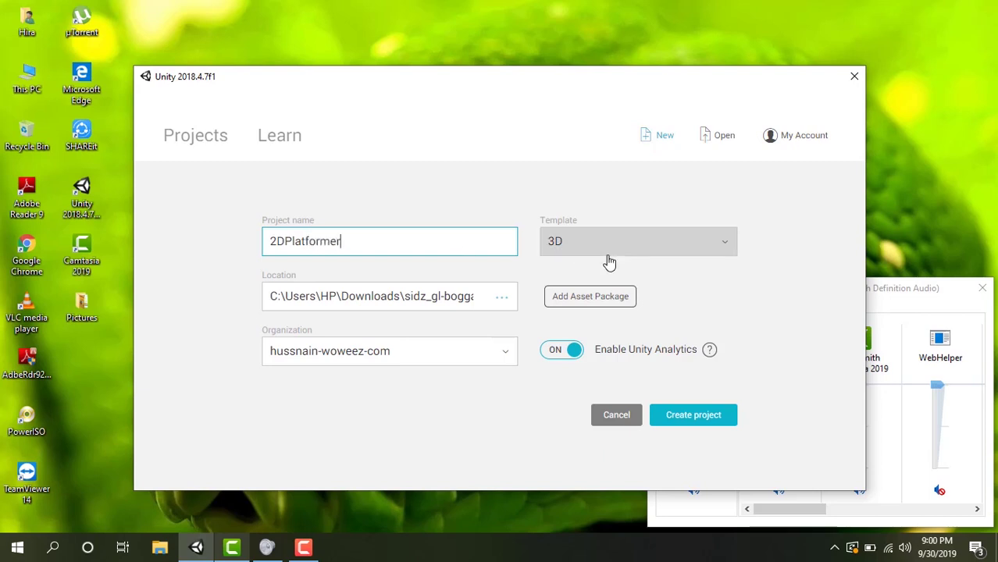
pyautogui.click(607, 248)
pyautogui.click(594, 241)
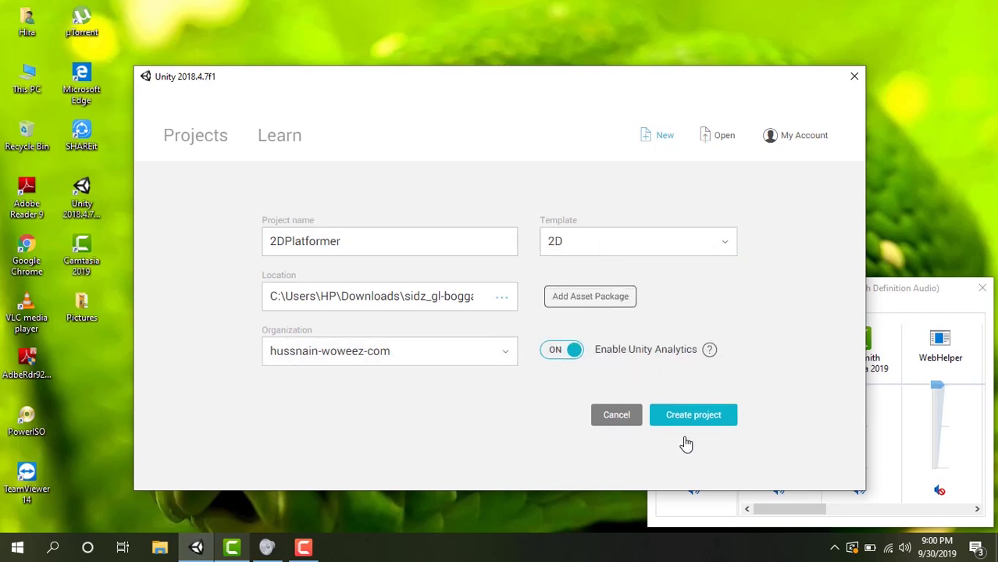
pyautogui.click(708, 418)
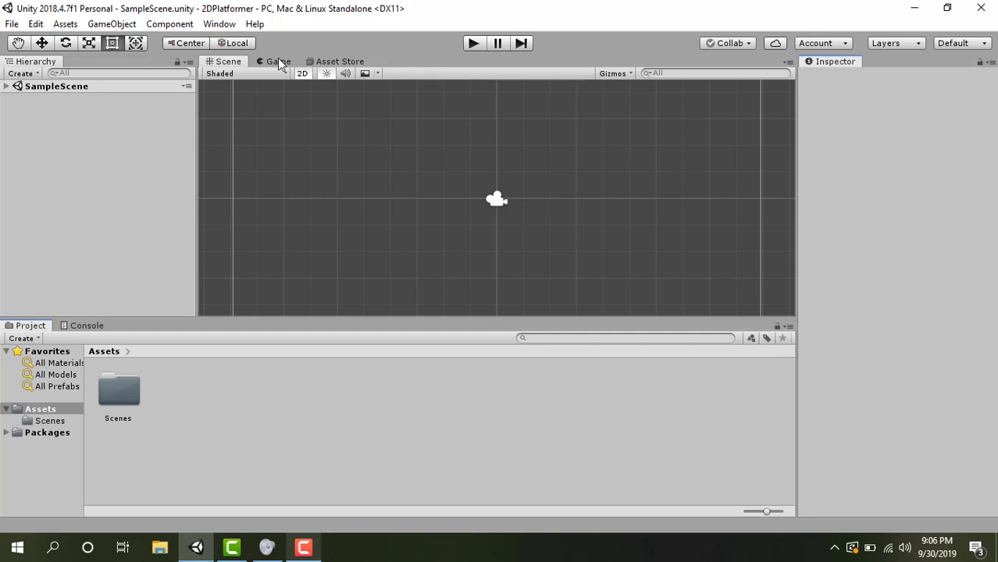
# Step: Dock the Game view beside the Hierarchy, move the Hierarchy next to Scene, close Asset Store
pyautogui.moveTo(277, 62); pyautogui.dragTo(118, 61)
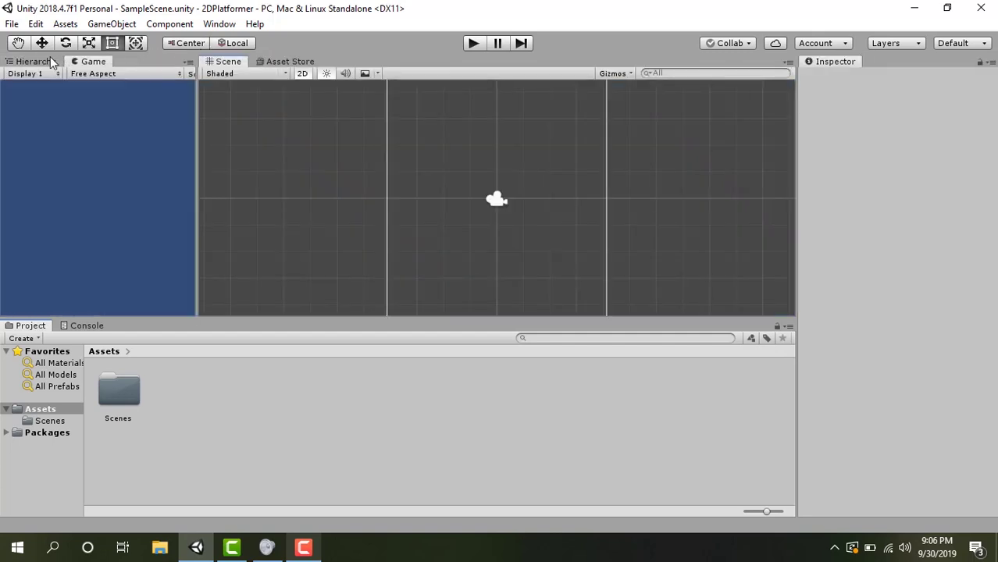
pyautogui.moveTo(35, 62); pyautogui.dragTo(703, 195)
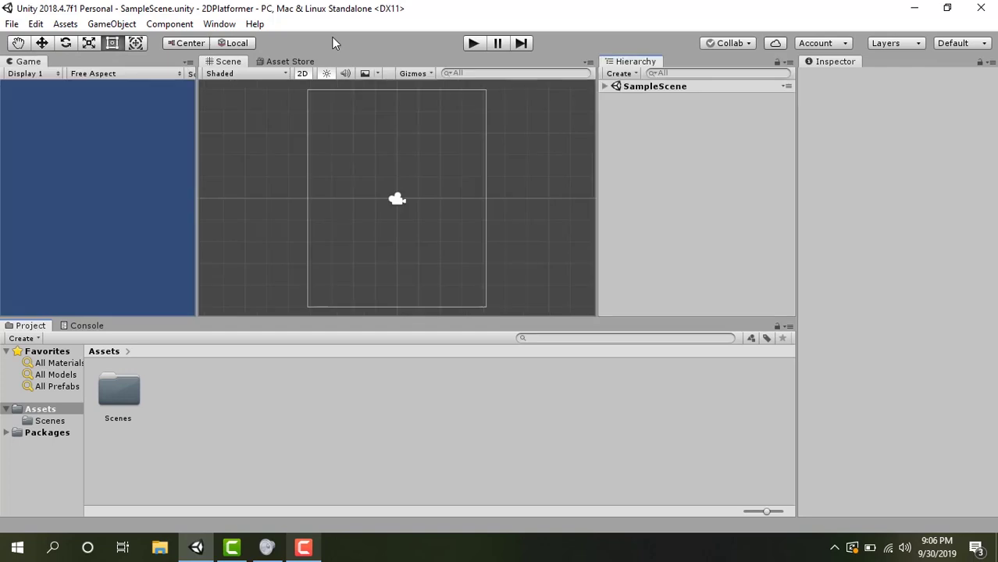
pyautogui.rightClick(271, 61)
pyautogui.click(309, 106)
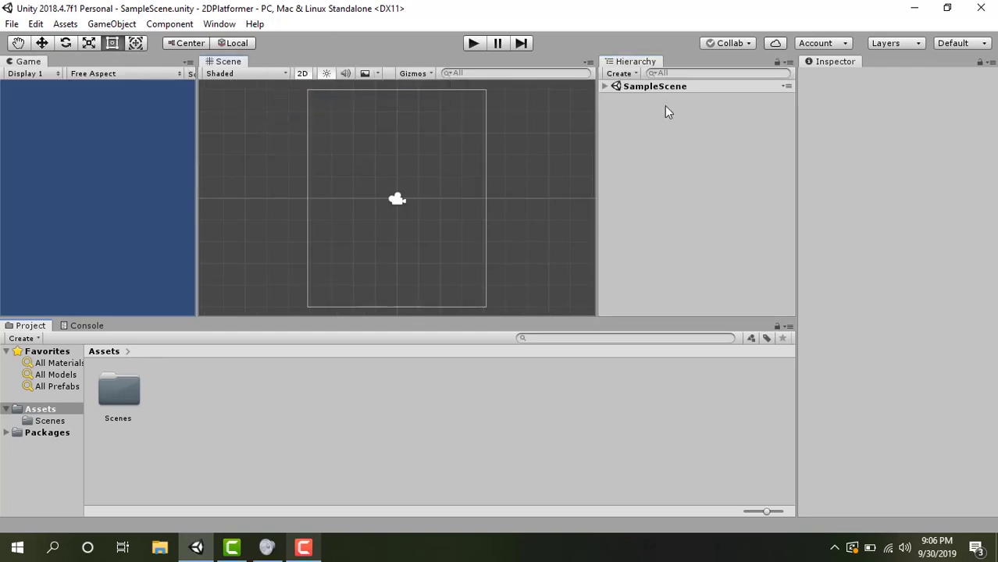
# Step: Set the Game view resolution to 1920x1080
pyautogui.click(151, 74)
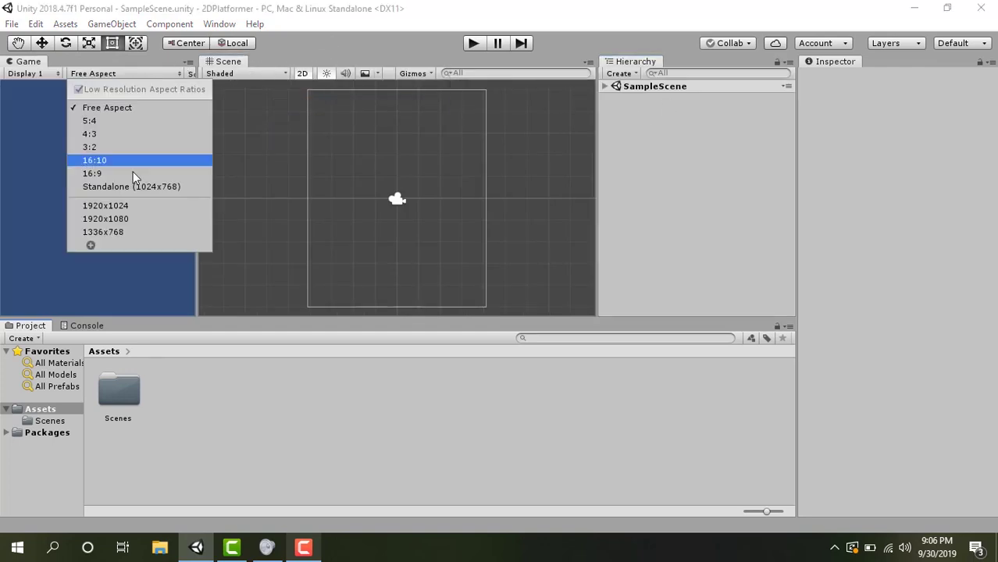
pyautogui.click(122, 219)
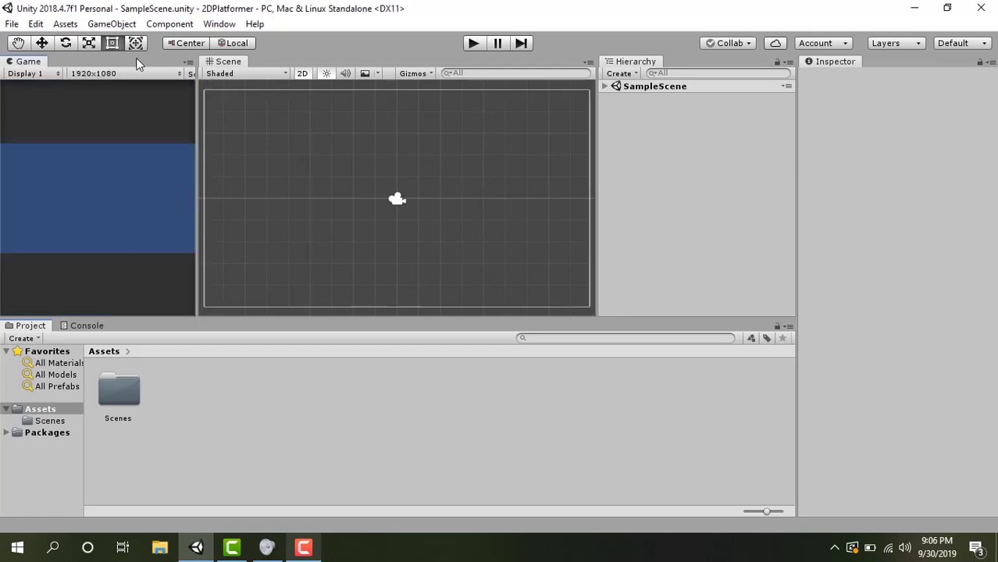
pyautogui.click(130, 75)
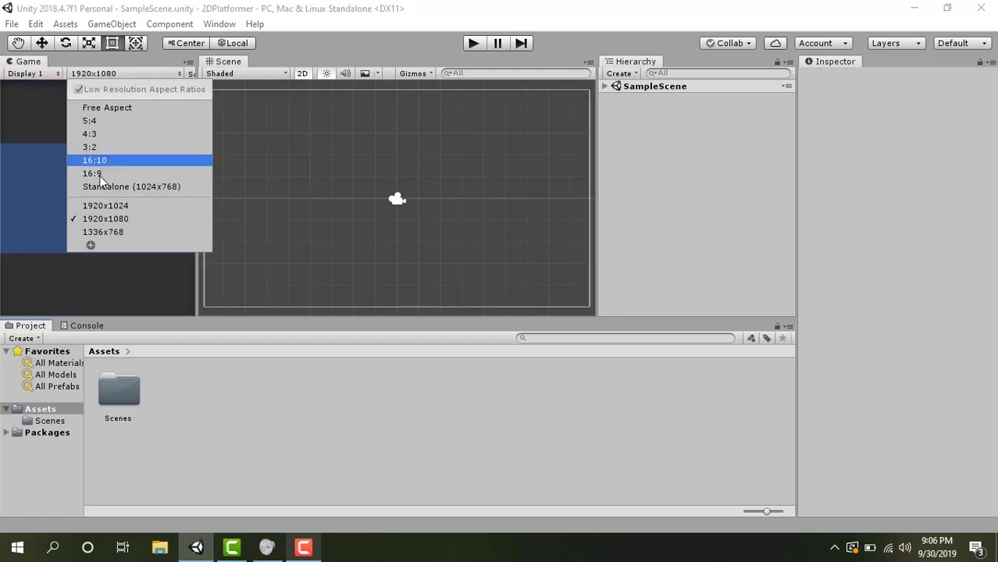
pyautogui.click(91, 245)
pyautogui.click(139, 333)
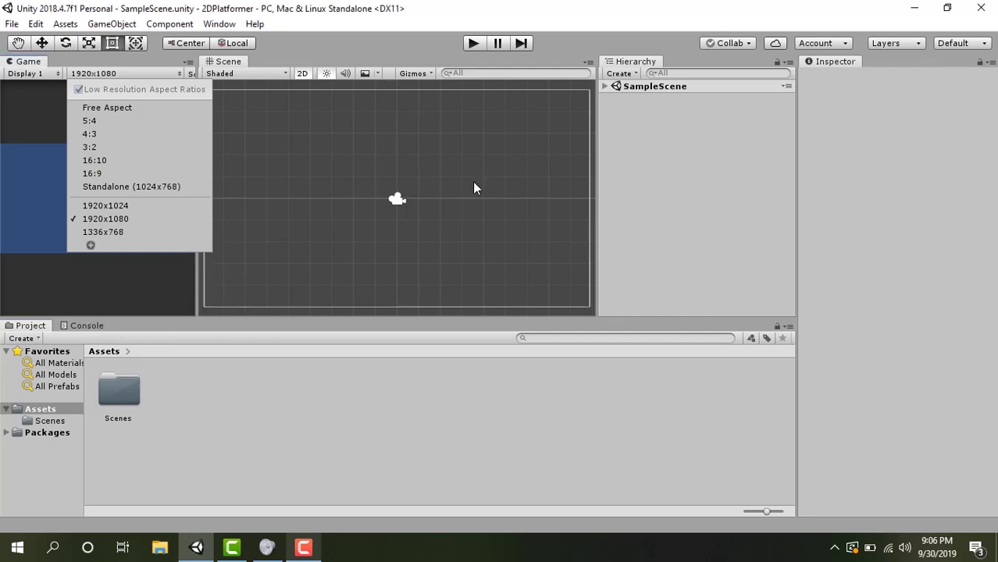
pyautogui.click(49, 271)
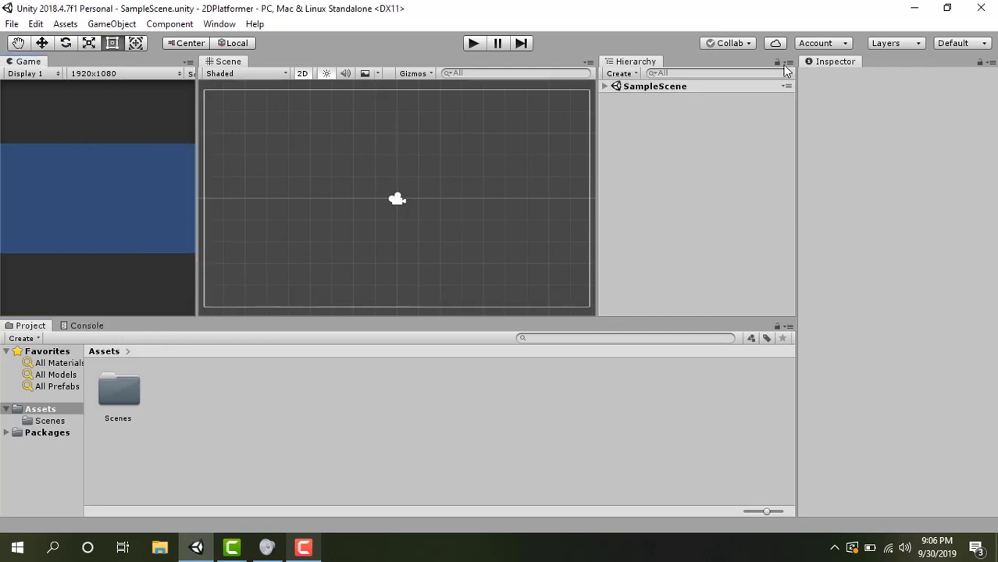
# Step: Start saving the current layout under the name '2d platofm'
pyautogui.click(966, 50)
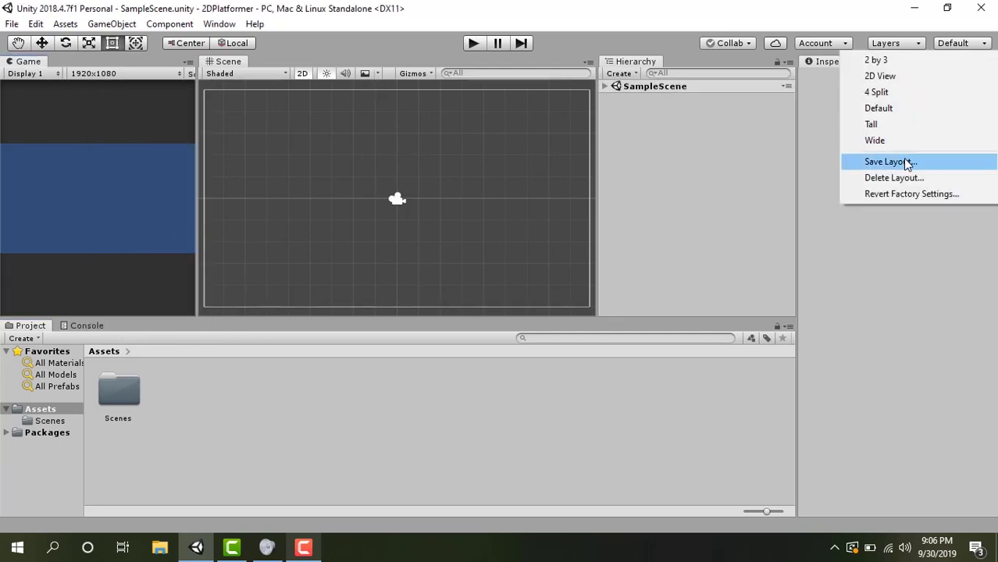
pyautogui.click(907, 161)
pyautogui.write('2d platofm')
# Step: Save the custom layout and create a Scripts folder in Assets
pyautogui.press('Return')
pyautogui.click(62, 414)
pyautogui.rightClick(62, 414)
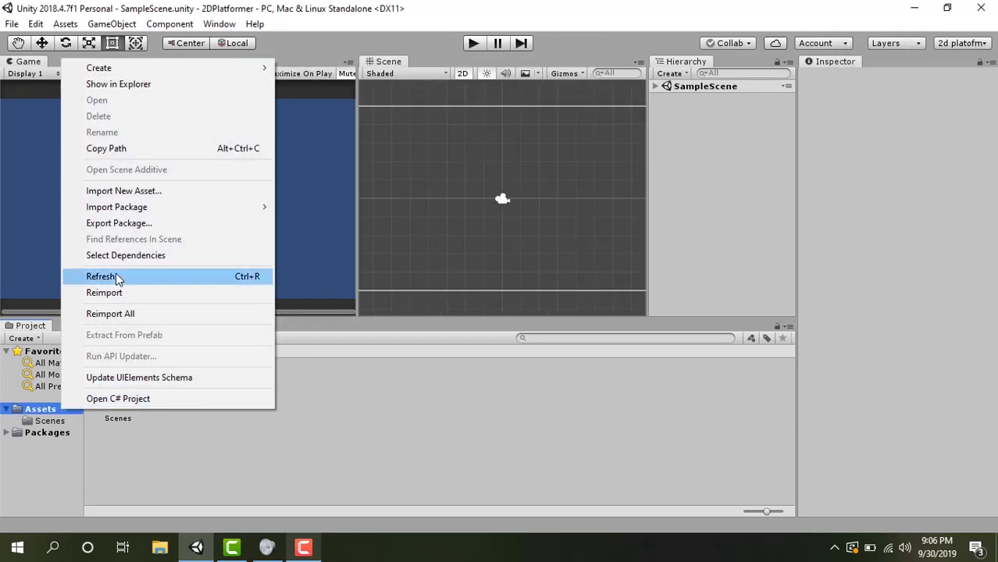
pyautogui.moveTo(226, 68)
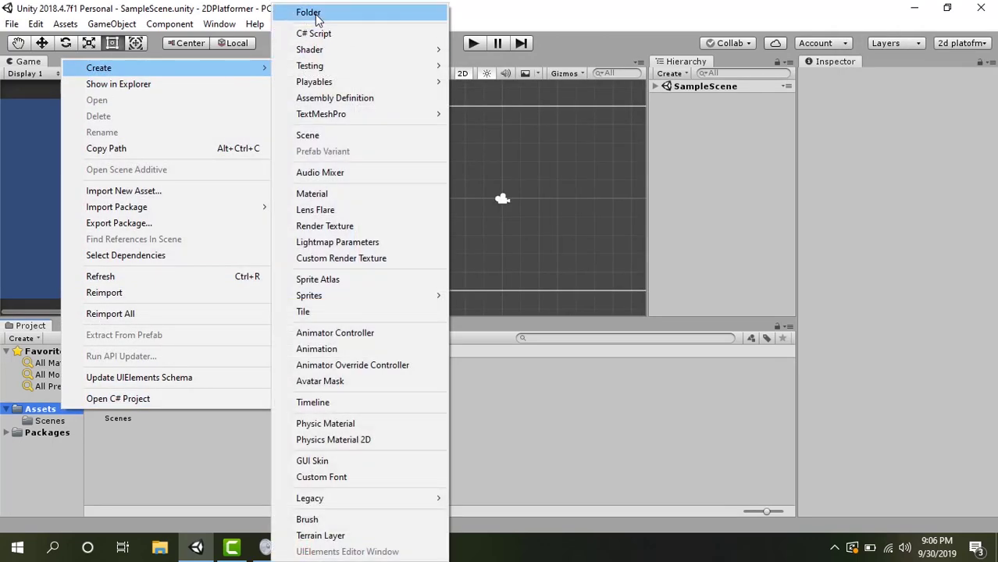
pyautogui.click(317, 12)
pyautogui.write('Scripts')
pyautogui.press('Return')
# Step: Create a second folder in Assets named Prefab
pyautogui.rightClick(54, 410)
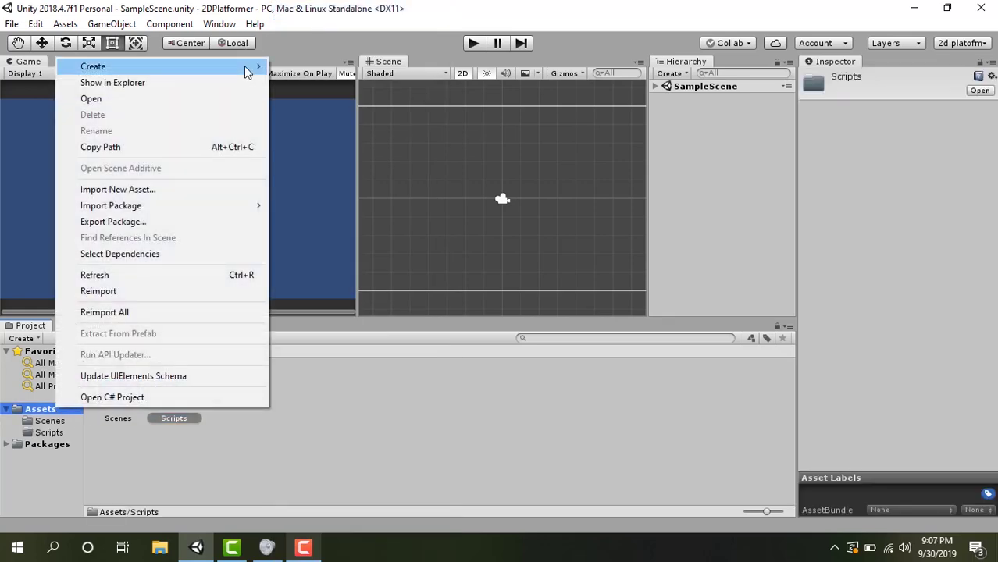
pyautogui.moveTo(247, 67)
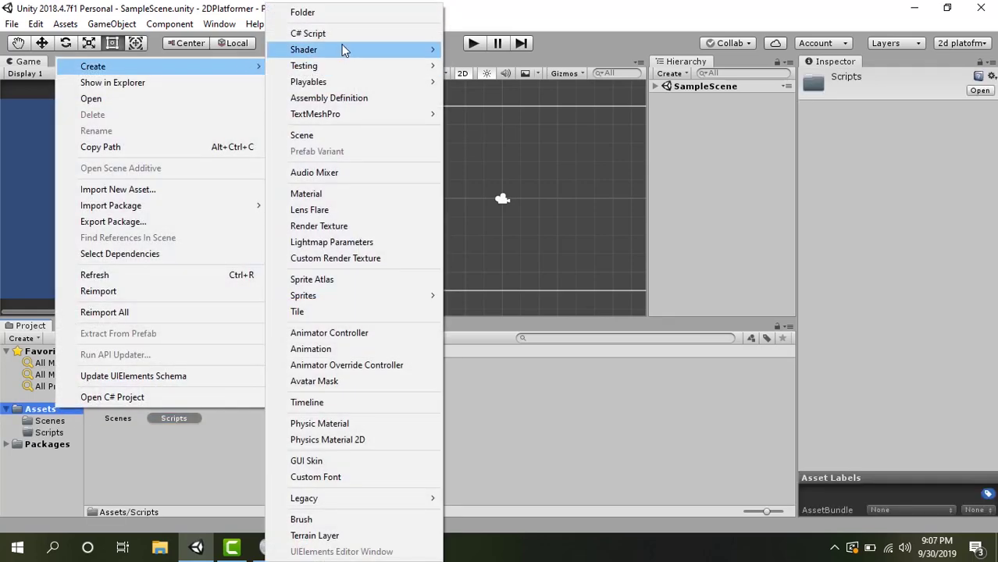
pyautogui.click(367, 14)
pyautogui.write('Pre')
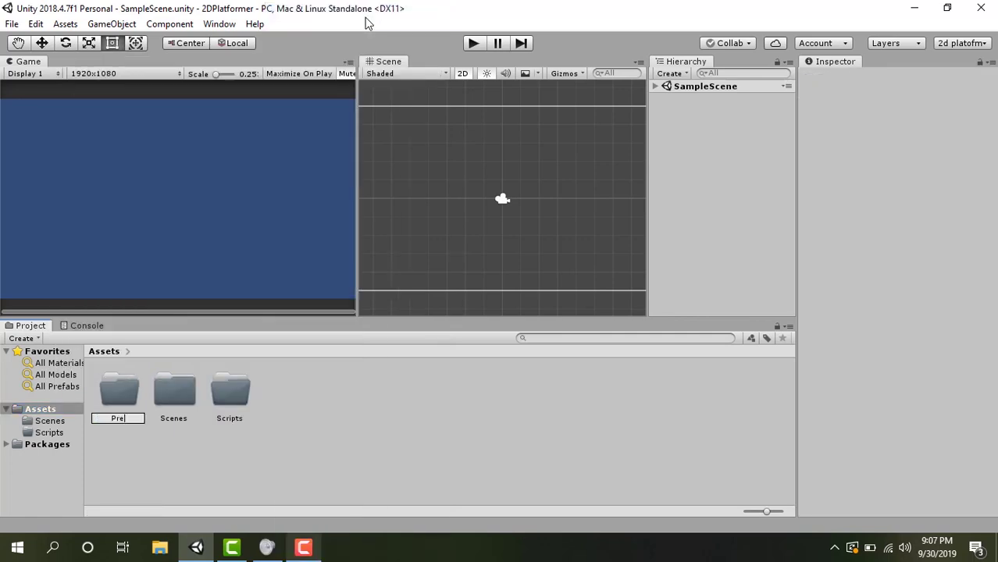
pyautogui.write('fab')
pyautogui.press('Return')
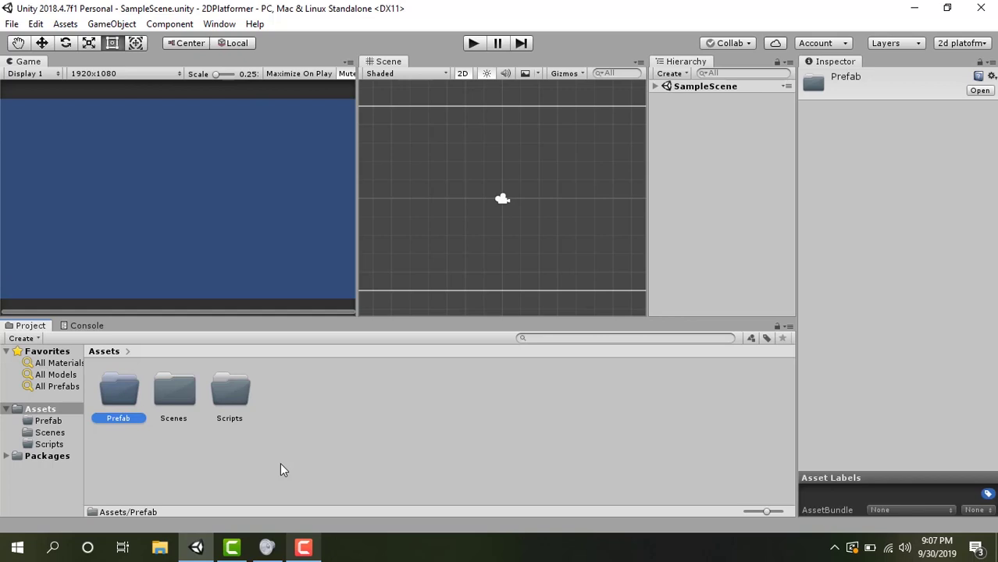
# Step: Drag the desktop Graphics folder into Assets, then rename Scenes to _scenes
pyautogui.click(923, 9)
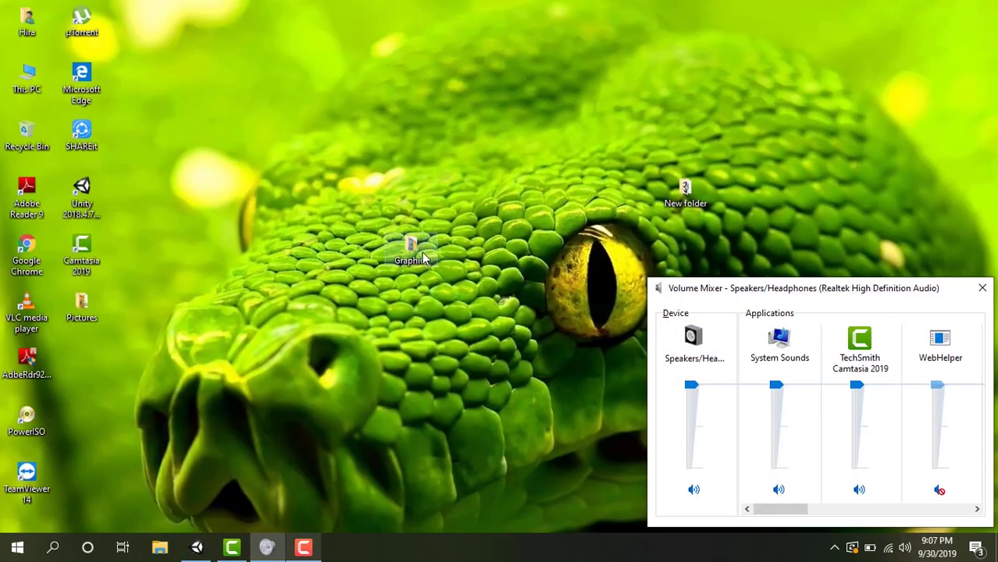
pyautogui.moveTo(422, 251); pyautogui.dragTo(317, 423)
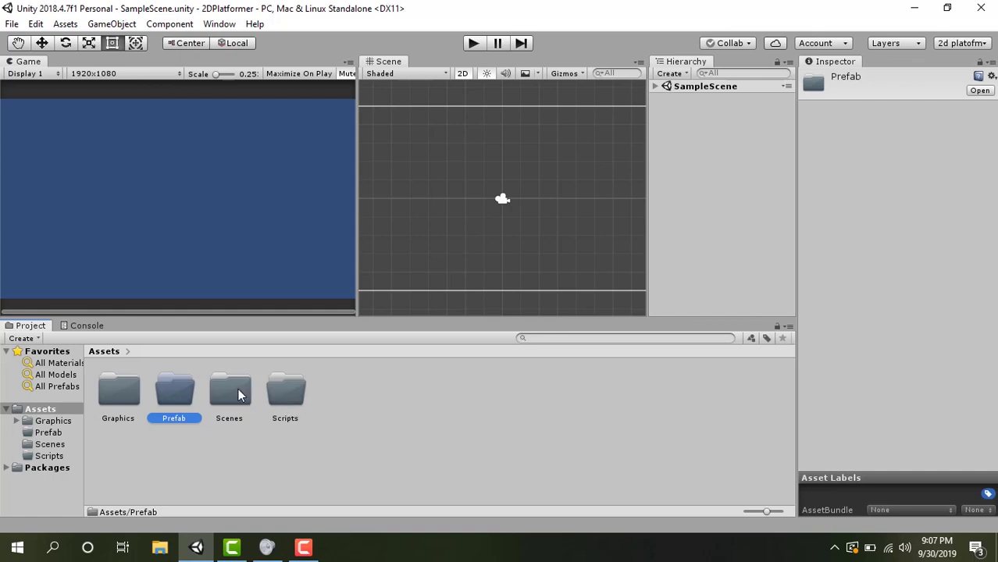
pyautogui.click(234, 394)
pyautogui.click(234, 395)
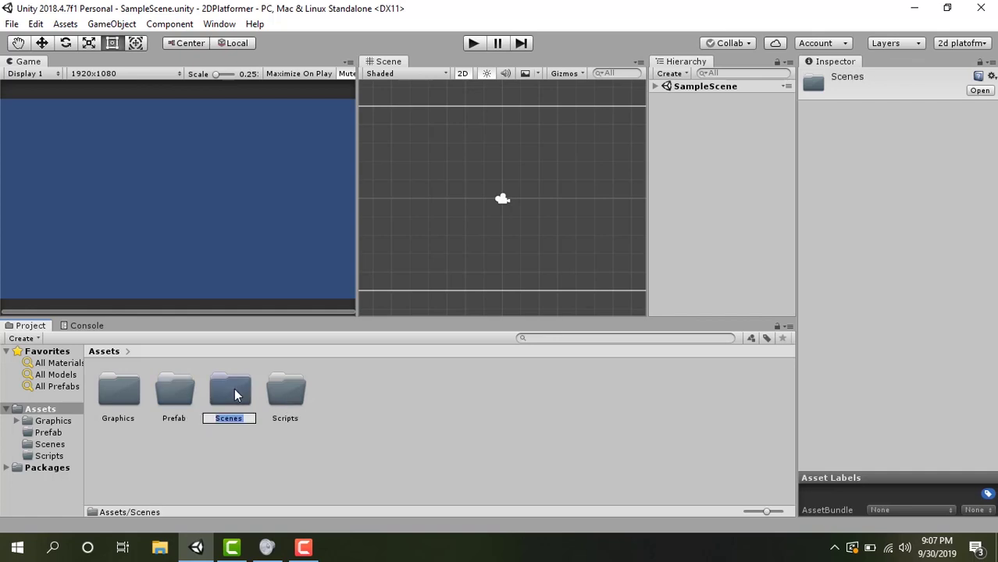
pyautogui.press('Home')
pyautogui.write('_s')
pyautogui.press('Return')
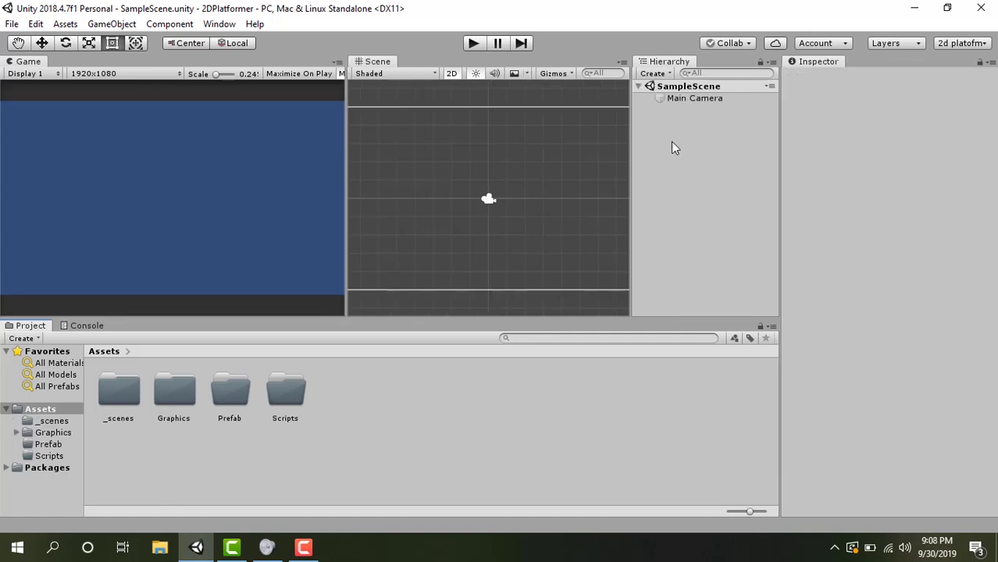
# Step: Place the PrettyWorld background sprite in the scene and scale it to 2 by 2
pyautogui.click(184, 394)
pyautogui.doubleClick(183, 395)
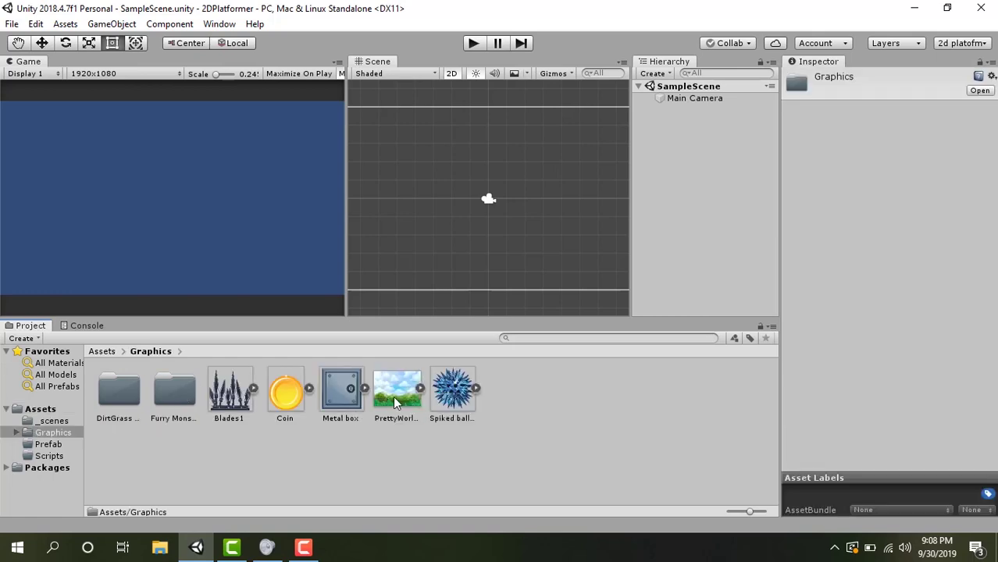
pyautogui.moveTo(392, 396); pyautogui.dragTo(679, 108)
pyautogui.doubleClick(680, 108)
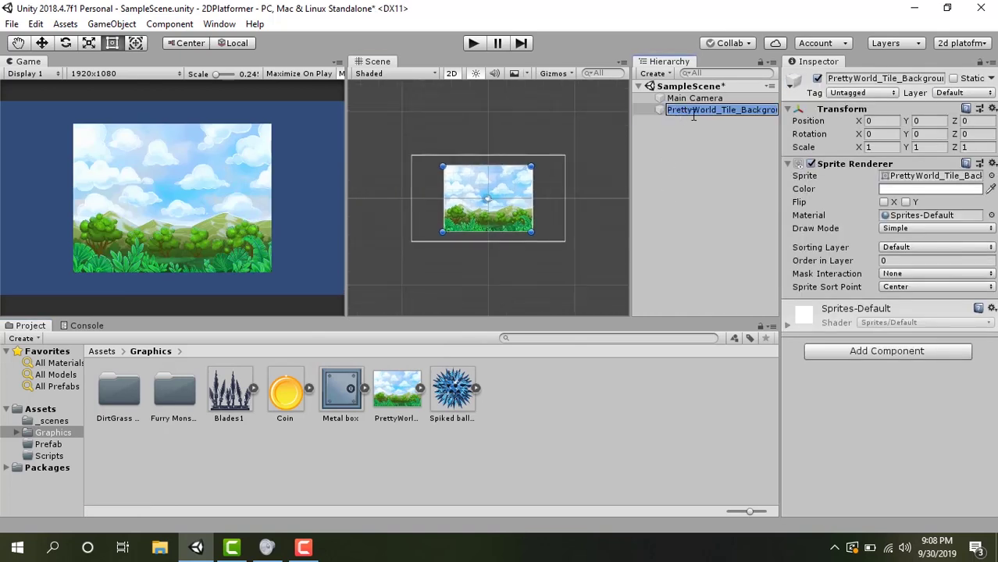
pyautogui.click(711, 138)
pyautogui.click(718, 144)
pyautogui.click(708, 109)
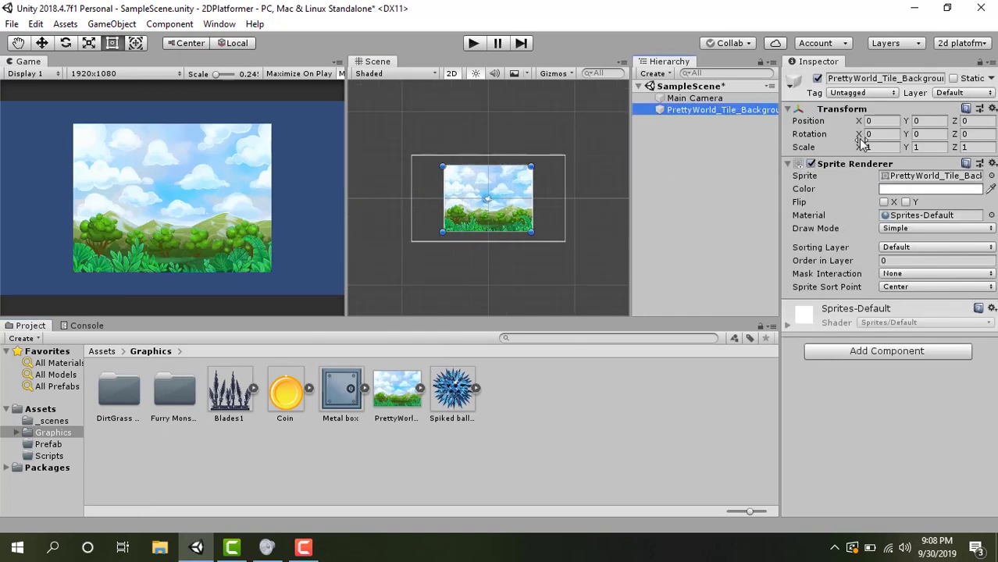
pyautogui.click(870, 148)
pyautogui.write('2')
pyautogui.press('Tab')
pyautogui.write('2')
pyautogui.press('Tab')
pyautogui.write('2')
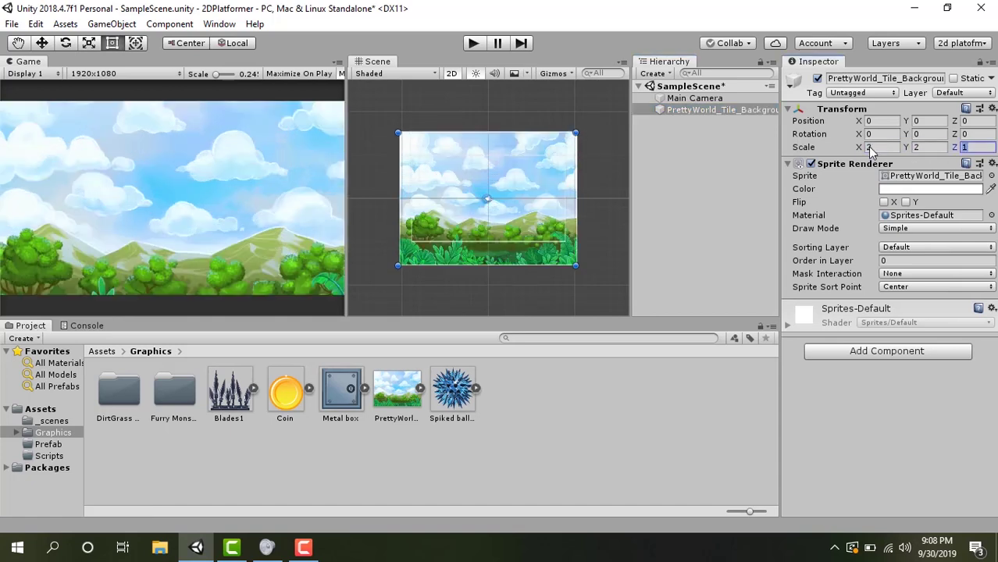
pyautogui.doubleClick(720, 111)
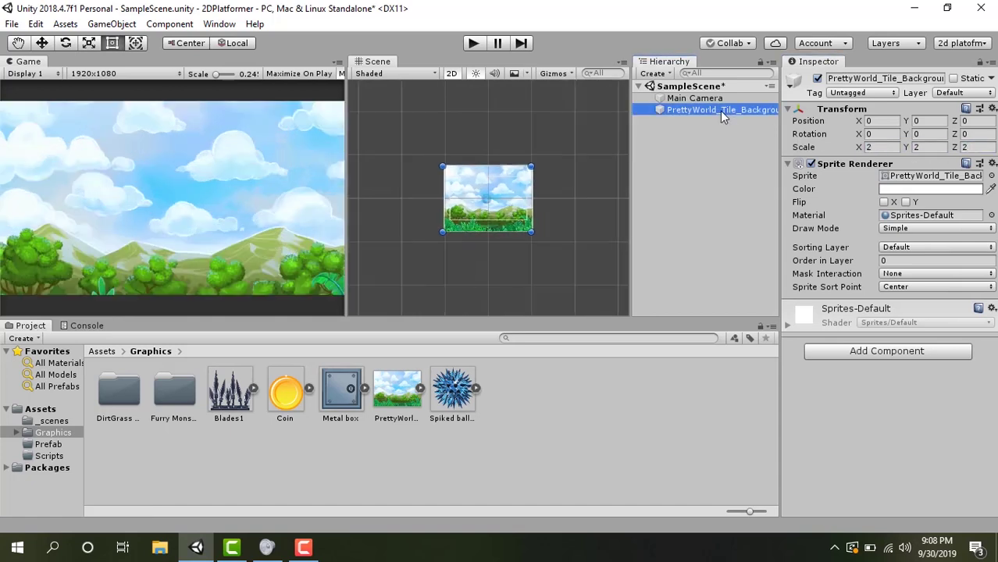
# Step: Raise the background to Y 2.2, name it BG, and begin editing its Order in Layer
pyautogui.press('w')
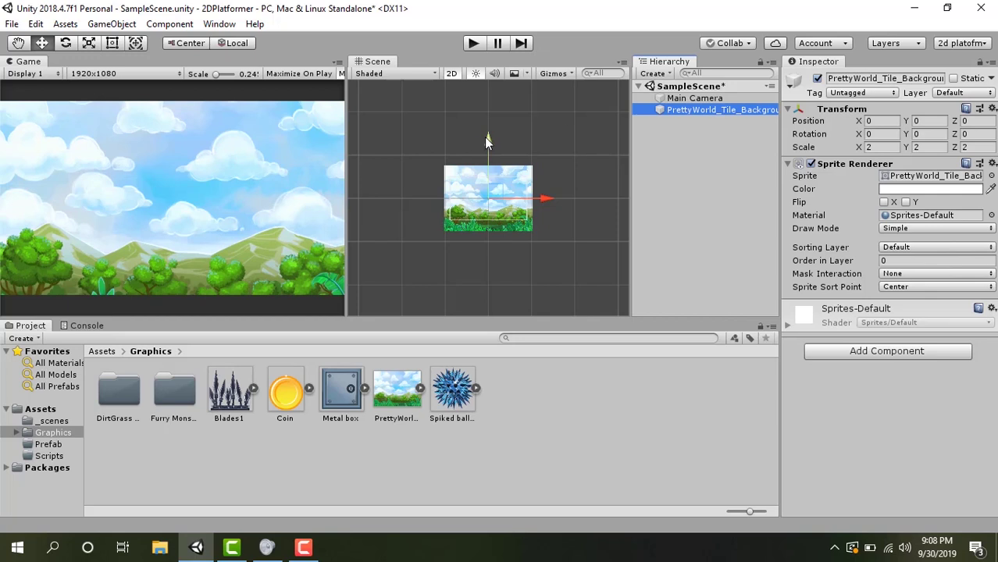
pyautogui.moveTo(487, 142); pyautogui.dragTo(486, 127)
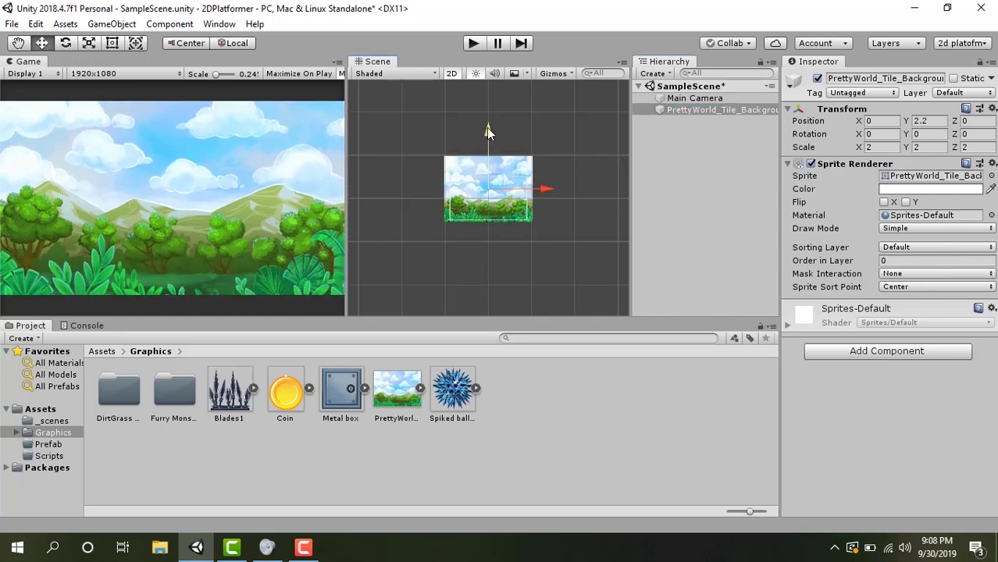
pyautogui.click(698, 112)
pyautogui.click(865, 78)
pyautogui.click(865, 78)
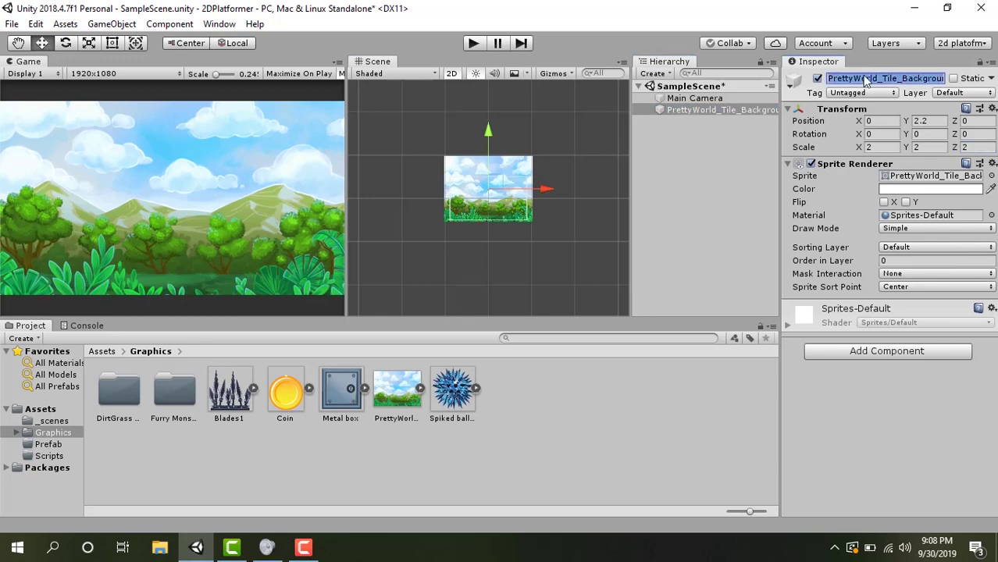
pyautogui.write('BG')
pyautogui.press('Return')
pyautogui.click(898, 264)
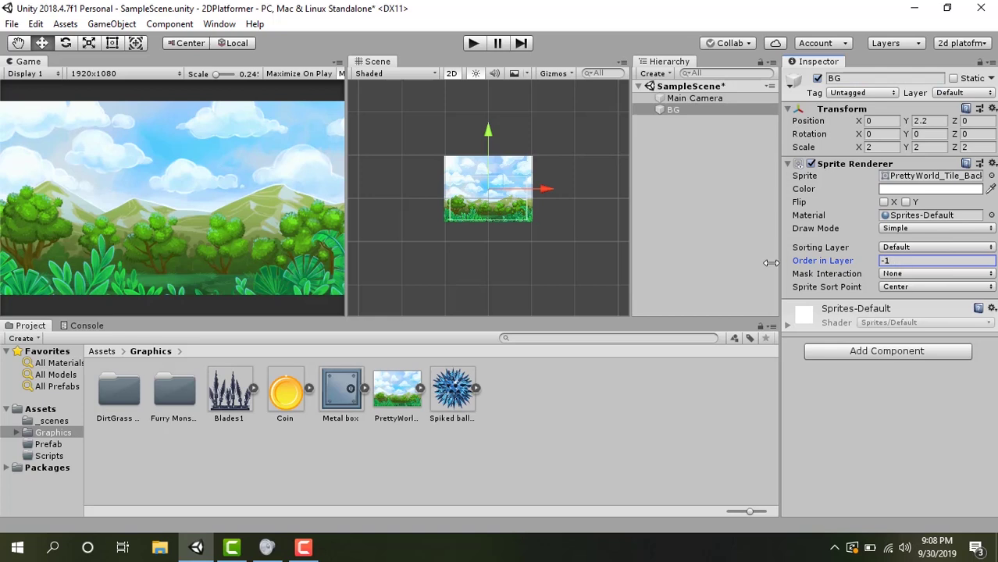
# Step: Place the first Furry Monster idle sprite in the scene and name it Player
pyautogui.click(181, 400)
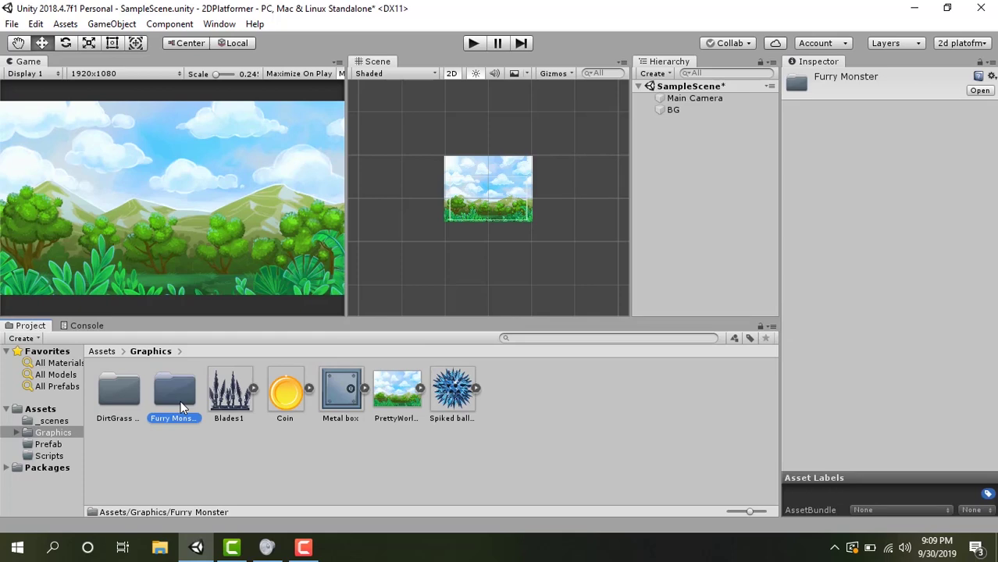
pyautogui.doubleClick(180, 401)
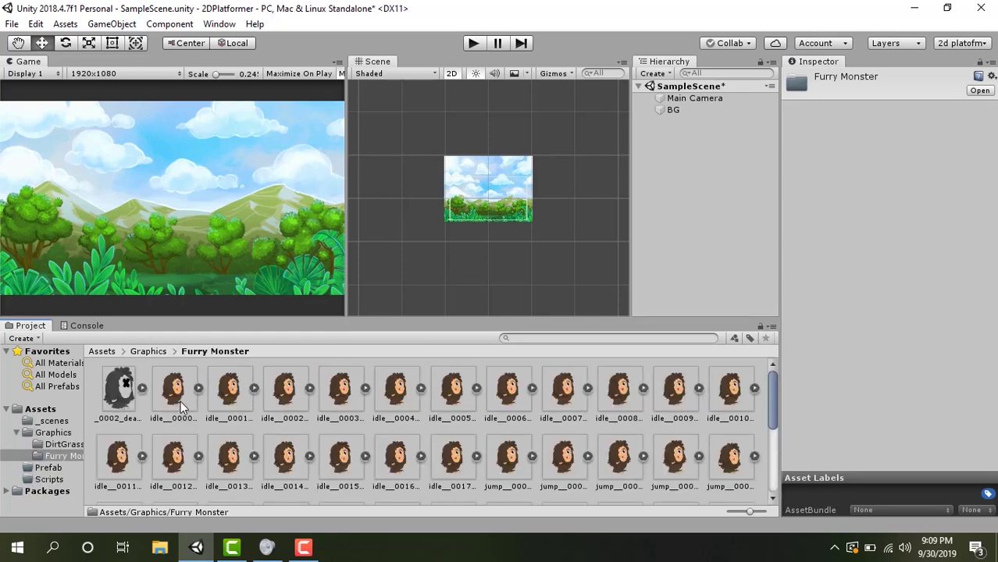
pyautogui.moveTo(180, 401); pyautogui.dragTo(742, 215)
pyautogui.click(883, 80)
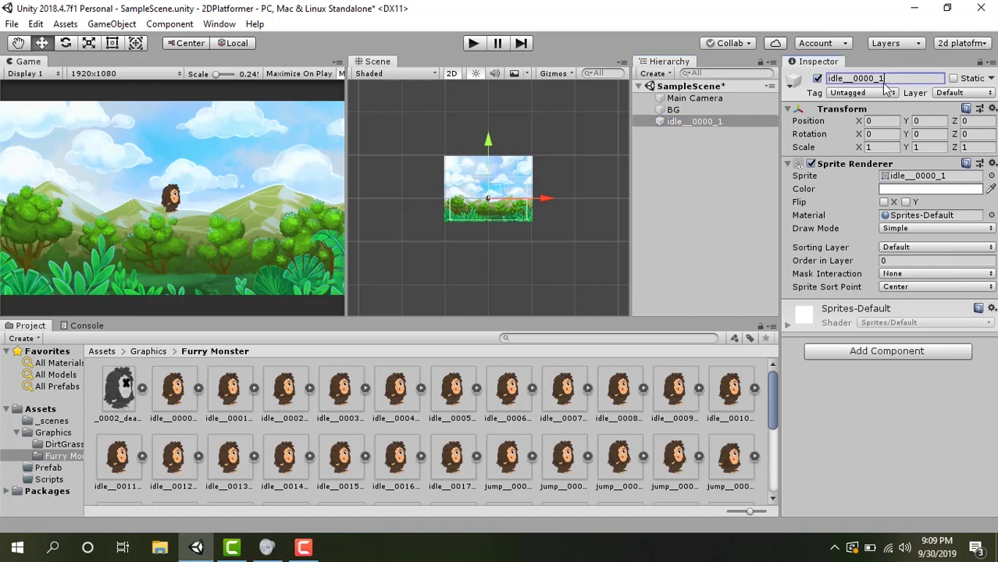
pyautogui.write('Player')
pyautogui.press('Return')
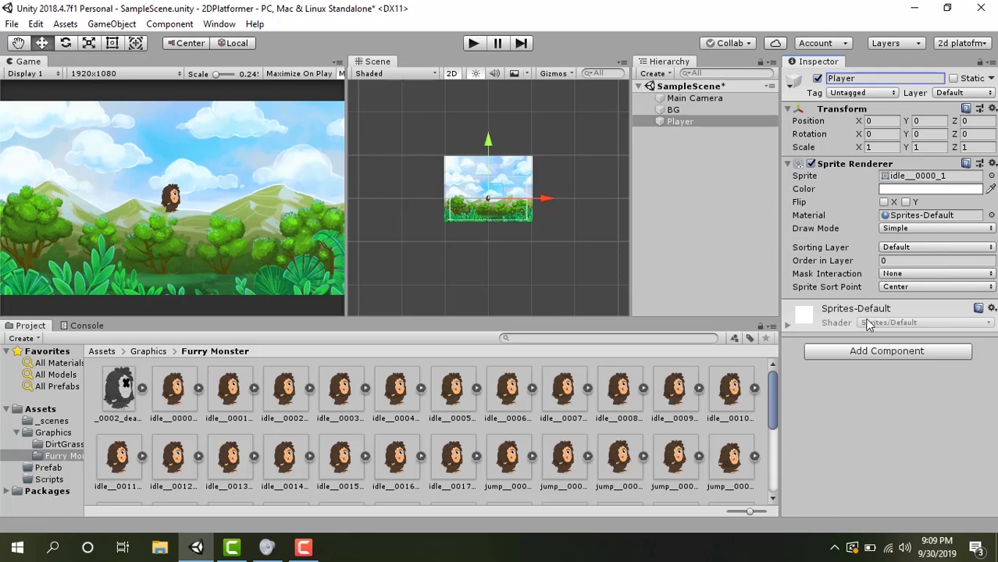
# Step: Add a Box Collider 2D component to Player
pyautogui.click(864, 352)
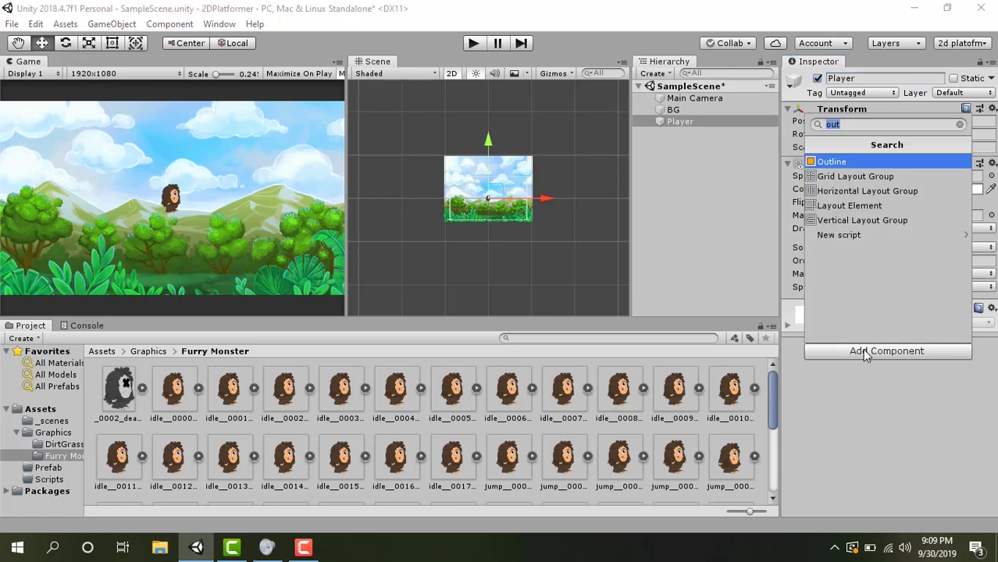
pyautogui.write('box')
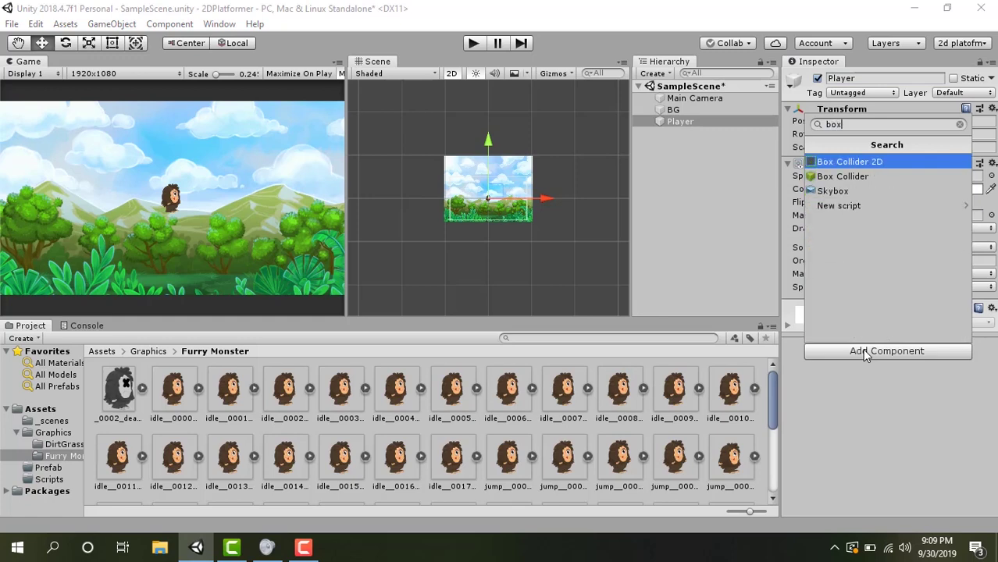
pyautogui.press('Return')
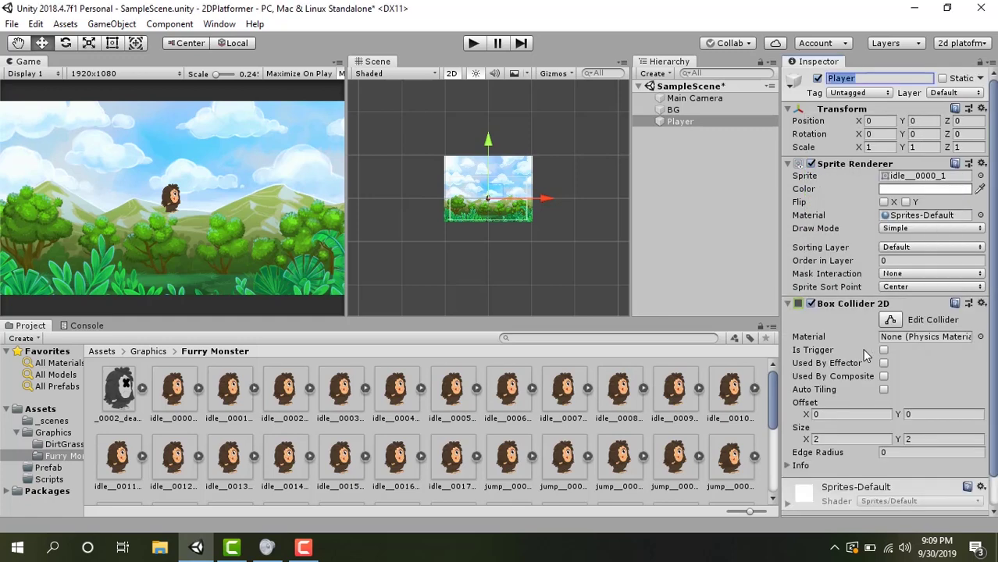
# Step: Hide the BG background and turn on collider editing for Player
pyautogui.click(890, 320)
pyautogui.doubleClick(688, 121)
pyautogui.click(696, 109)
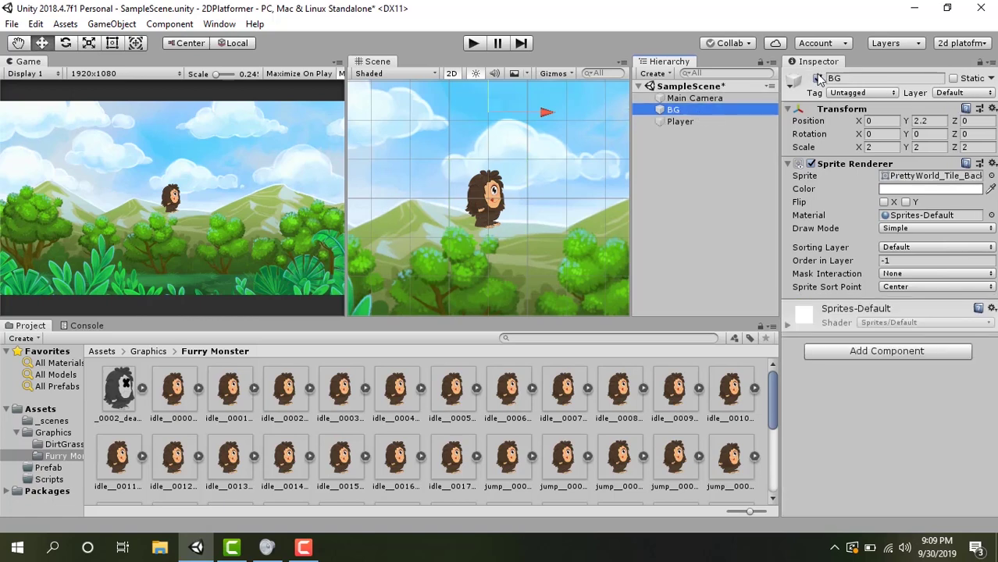
pyautogui.click(817, 78)
pyautogui.click(681, 121)
pyautogui.click(891, 321)
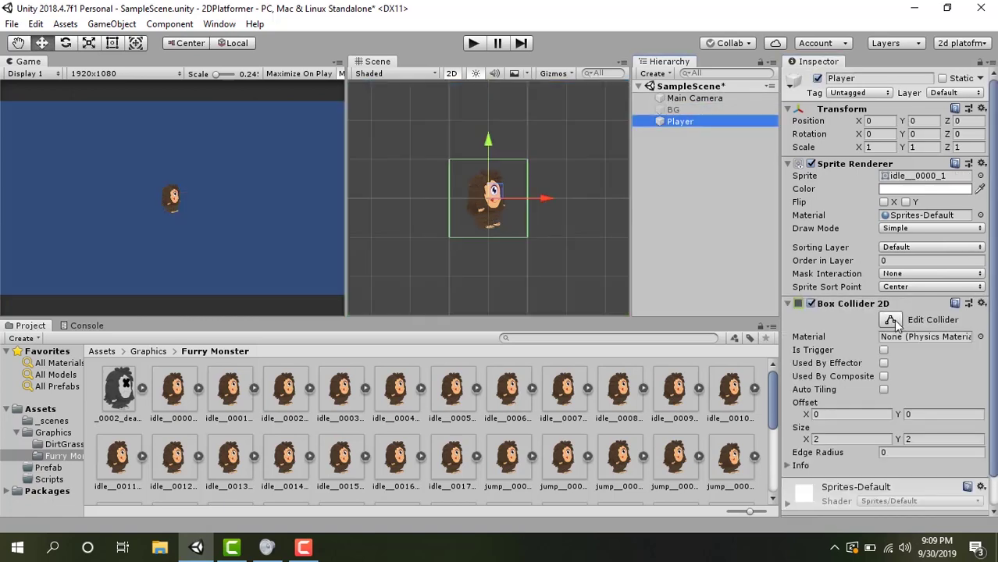
pyautogui.click(487, 234)
pyautogui.click(716, 122)
pyautogui.click(890, 320)
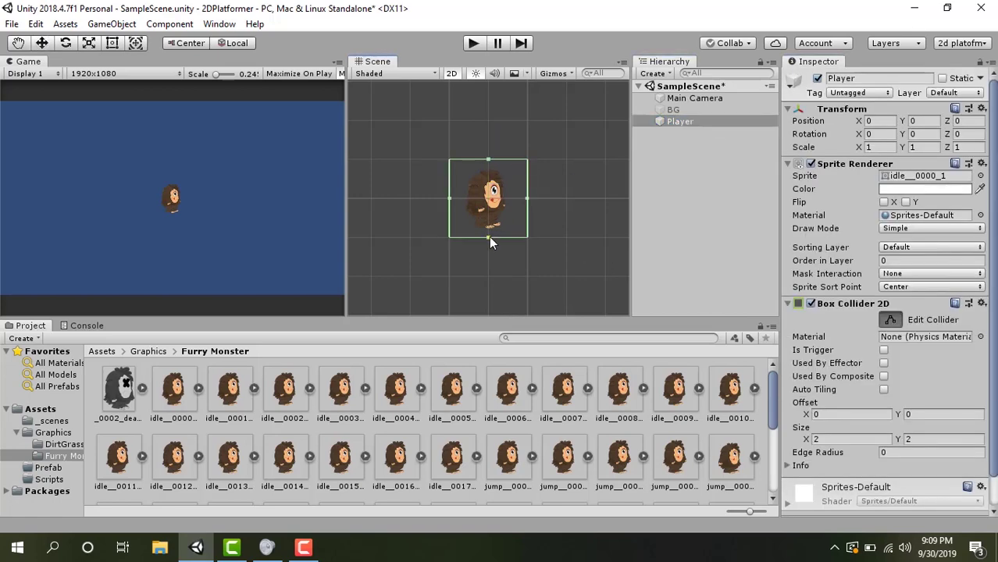
# Step: Pull the collider's bottom and right edges tight to the body, about 0.97 by 1.32
pyautogui.moveTo(488, 237); pyautogui.dragTo(487, 229)
pyautogui.moveTo(527, 195); pyautogui.dragTo(487, 171)
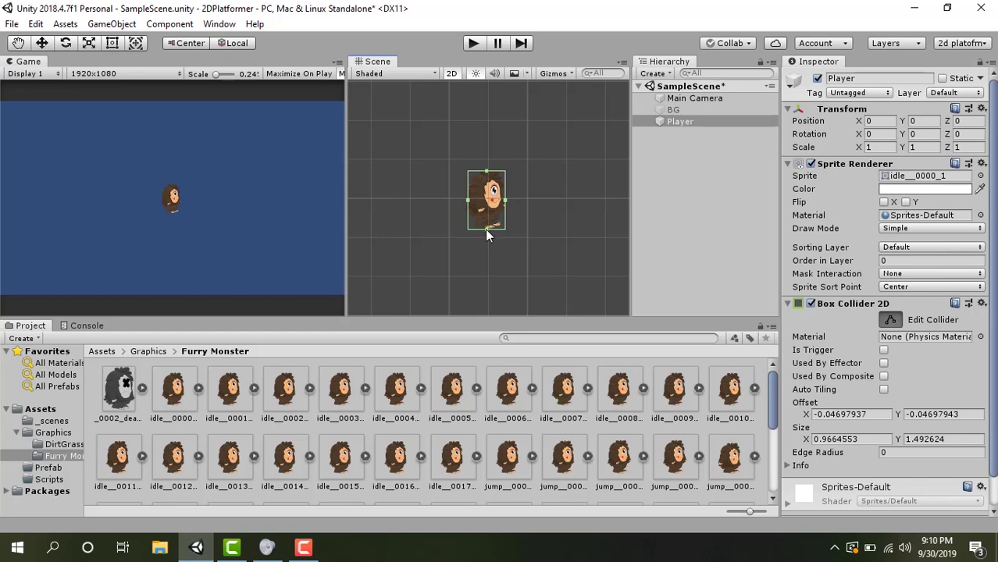
pyautogui.moveTo(486, 228); pyautogui.dragTo(484, 222)
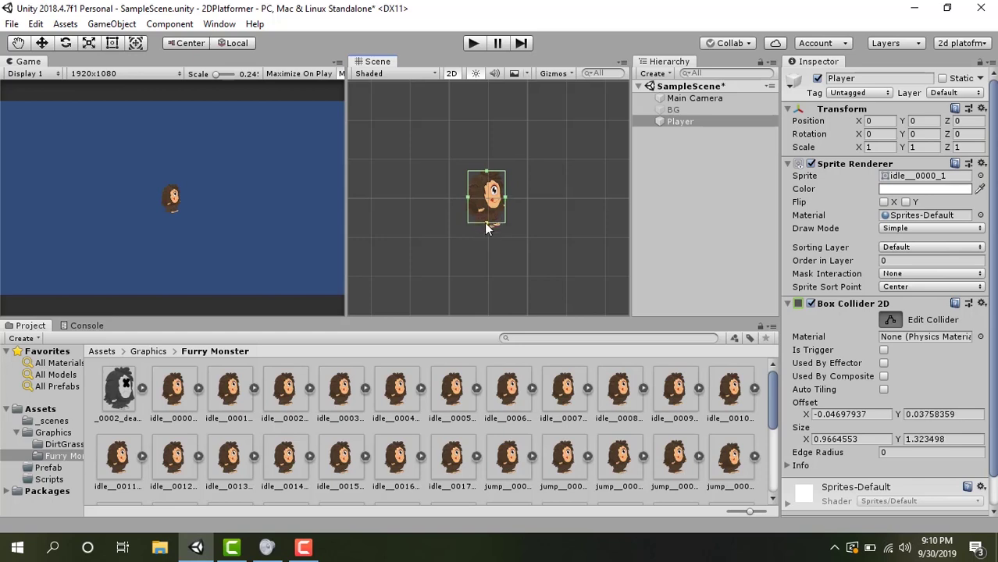
pyautogui.click(713, 123)
pyautogui.click(788, 303)
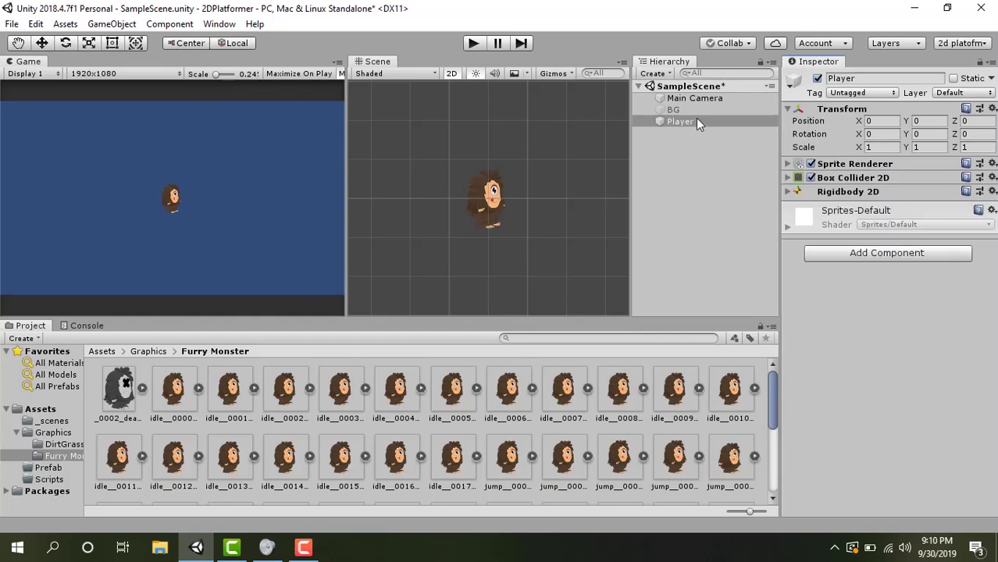
# Step: Show the BG background again and save the scene
pyautogui.click(702, 110)
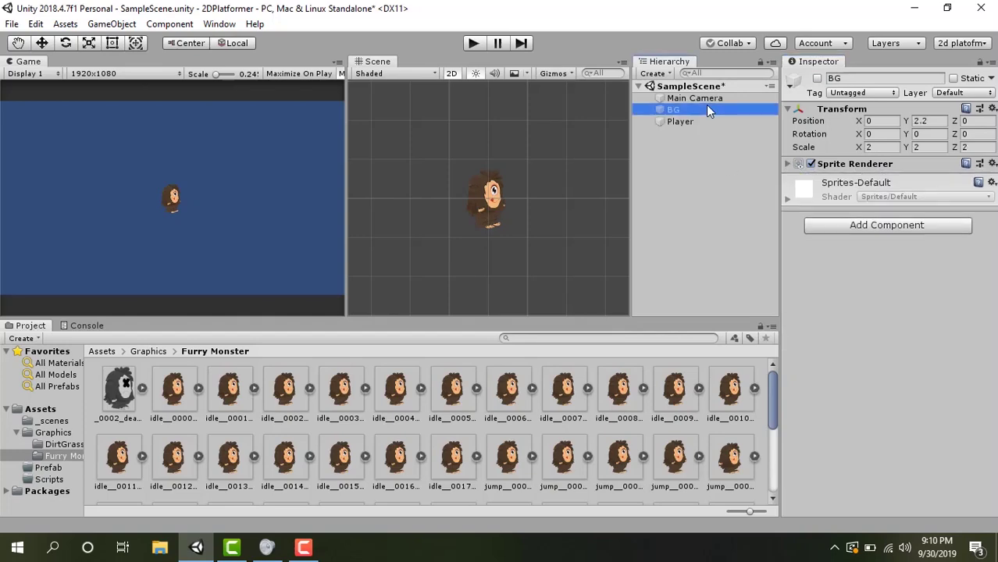
pyautogui.click(818, 78)
pyautogui.click(768, 187)
pyautogui.hotkey('ctrl', 's')
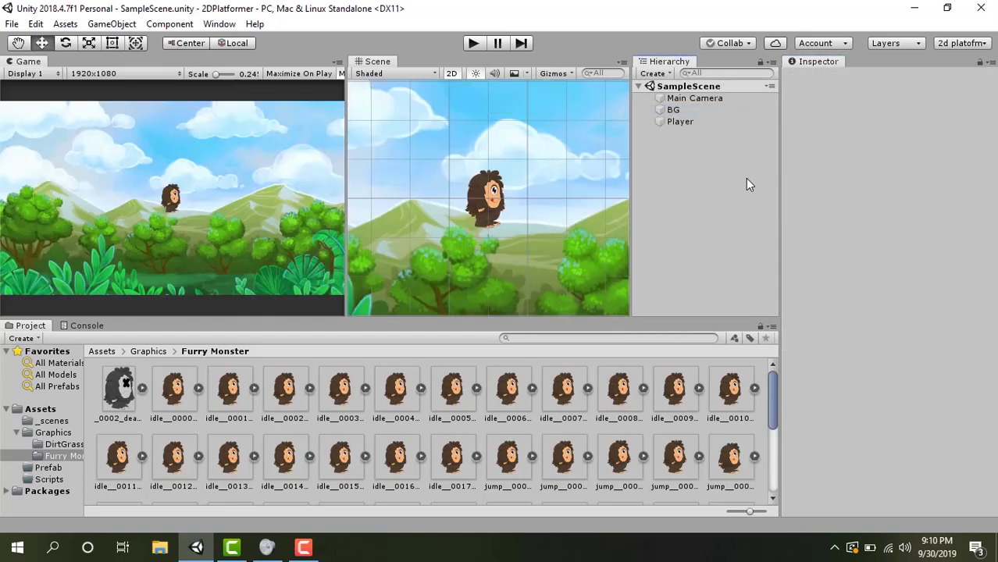
# Step: Add dirt-grass tile 4 to the scene, name it 'r', and shrink it to 0.59
pyautogui.click(53, 444)
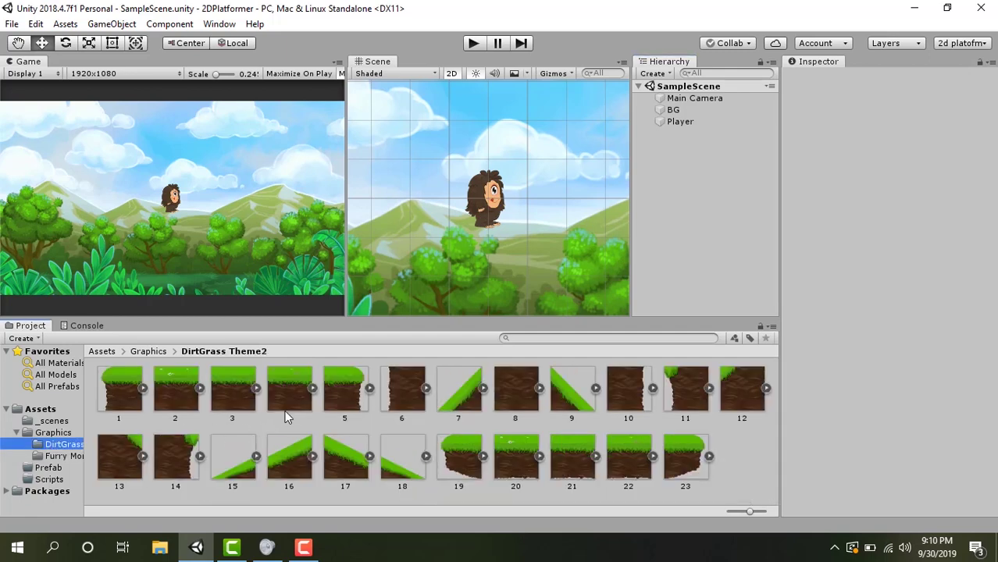
pyautogui.moveTo(291, 414); pyautogui.dragTo(713, 231)
pyautogui.click(669, 134)
pyautogui.write('r')
pyautogui.press('Return')
pyautogui.press('t')
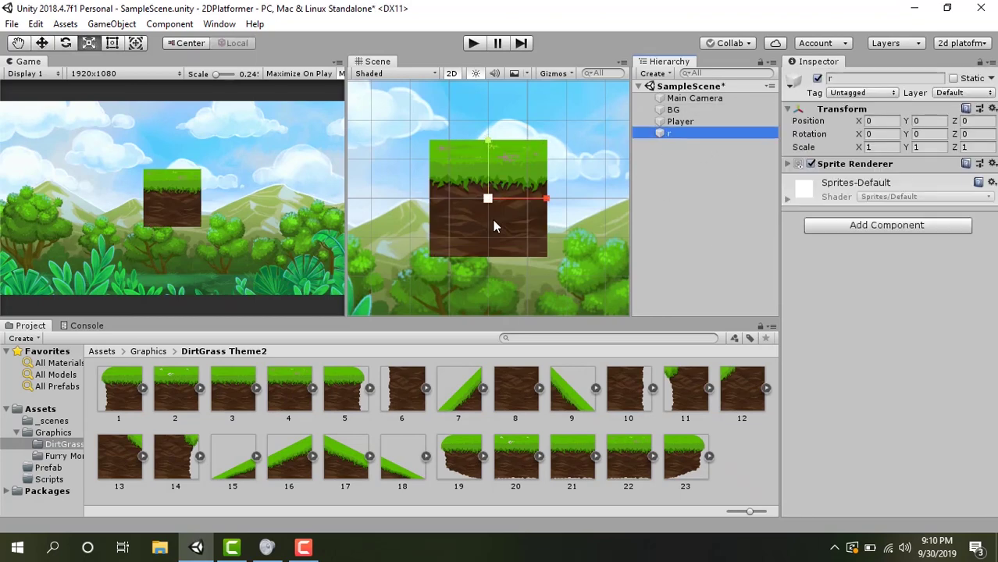
pyautogui.moveTo(486, 198); pyautogui.dragTo(484, 228)
pyautogui.press('w')
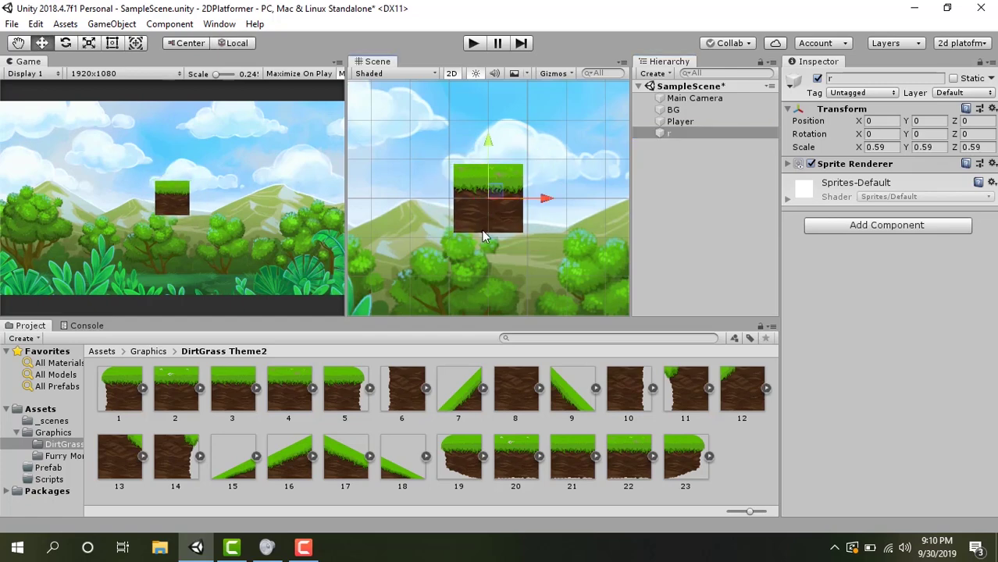
# Step: Add a Box Collider 2D to the tile
pyautogui.click(858, 228)
pyautogui.write('box')
pyautogui.press('Return')
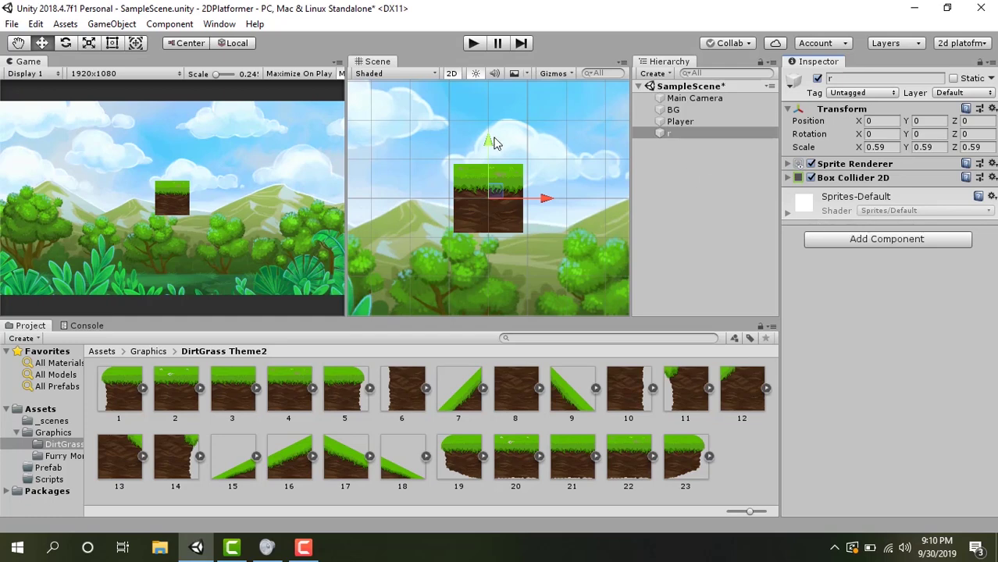
# Step: Move the tile down to Y -2.8 and set its X scale to 10
pyautogui.moveTo(492, 143); pyautogui.dragTo(483, 251)
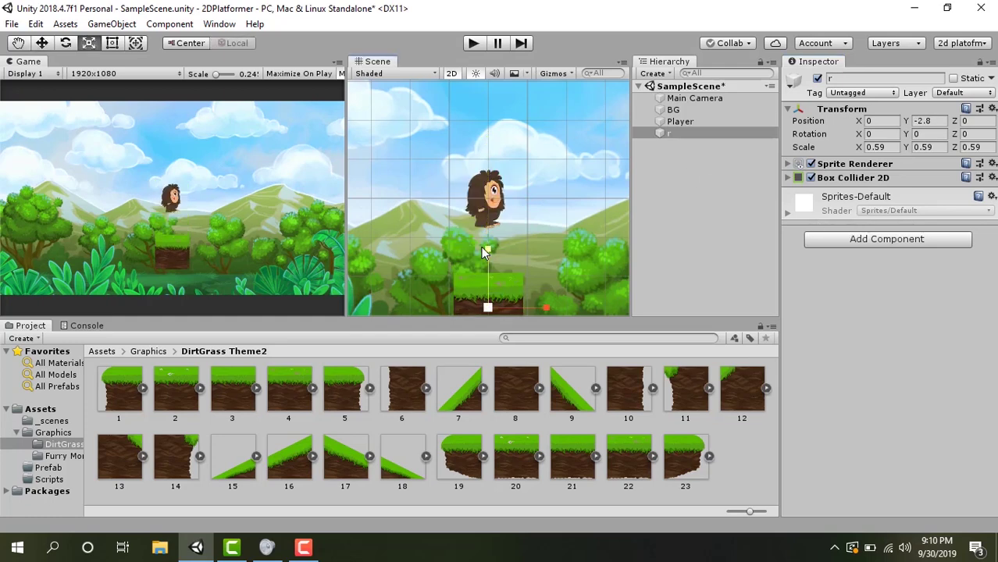
pyautogui.moveTo(545, 308); pyautogui.dragTo(624, 308)
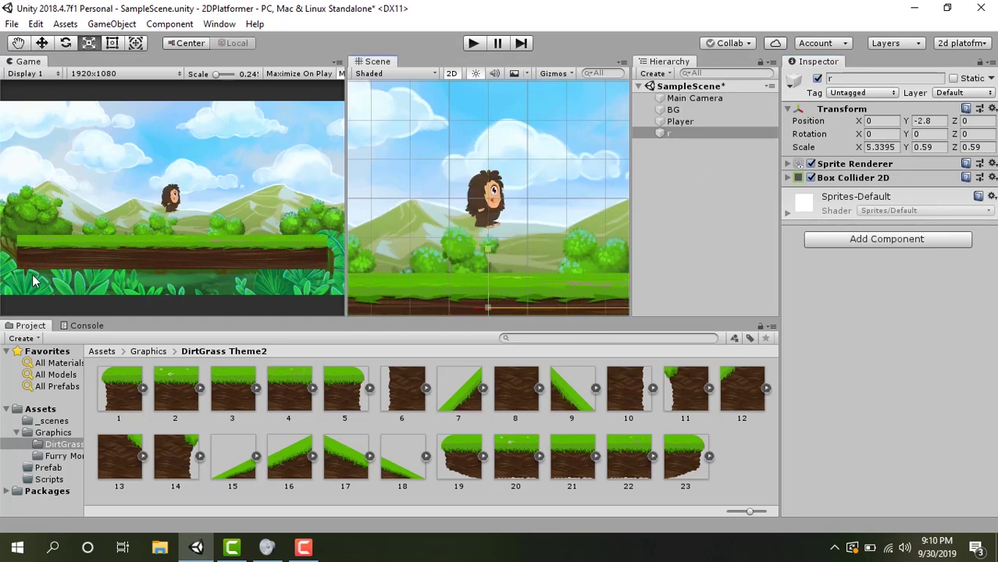
pyautogui.press('w')
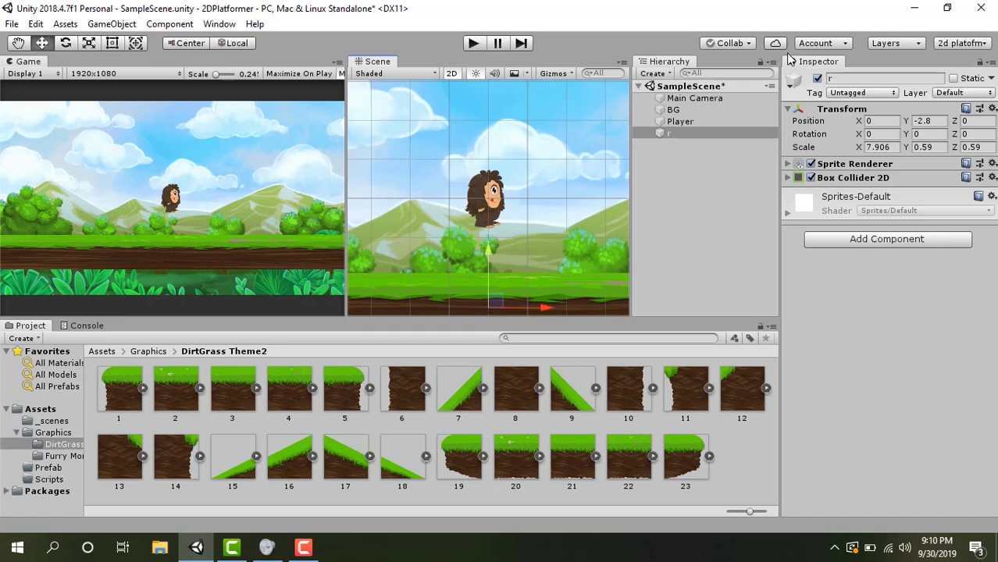
pyautogui.click(874, 147)
pyautogui.write('10')
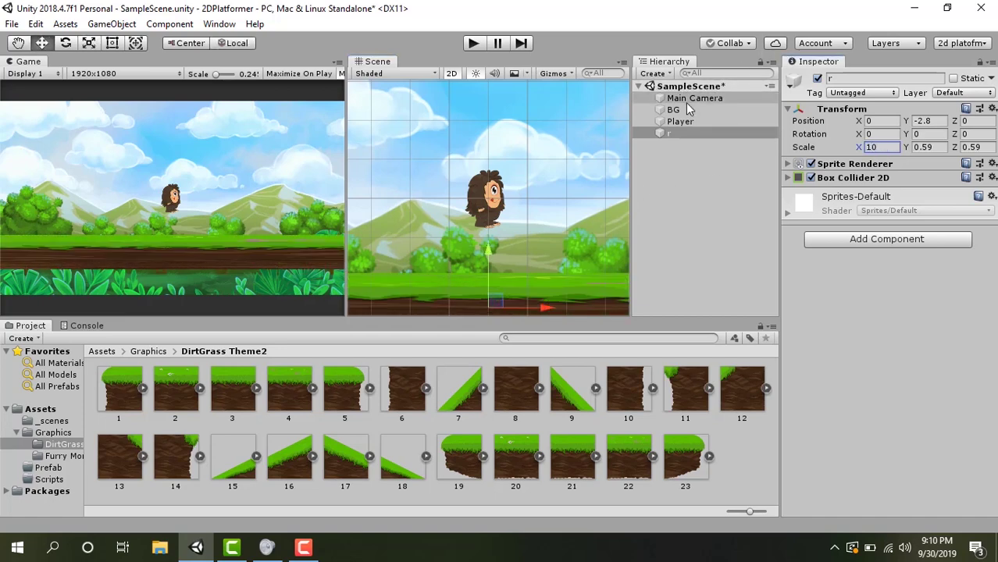
# Step: Lower the ground to Y -5.6 and test the scene in play mode
pyautogui.doubleClick(686, 131)
pyautogui.moveTo(485, 144); pyautogui.dragTo(487, 155)
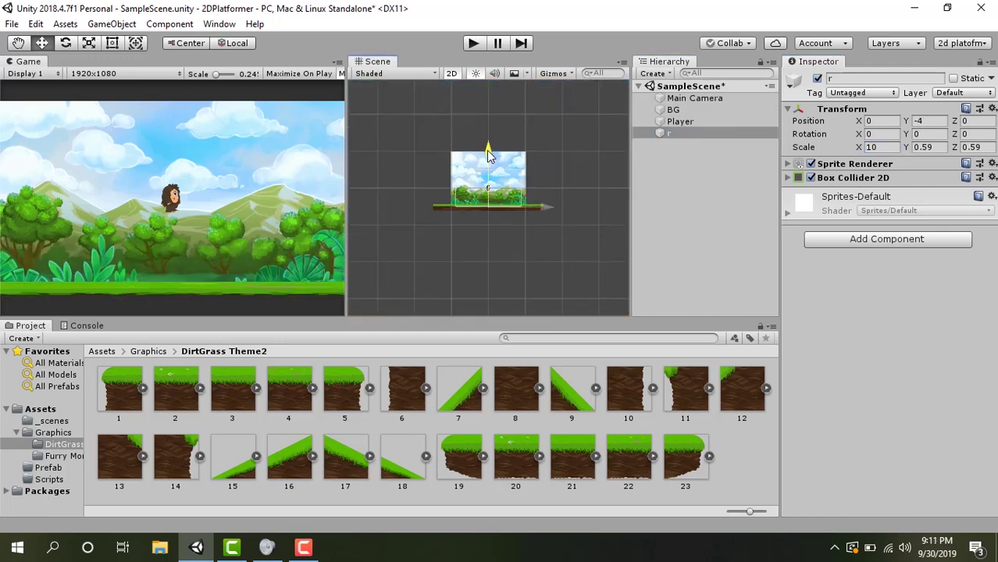
pyautogui.hotkey('ctrl', 'p')
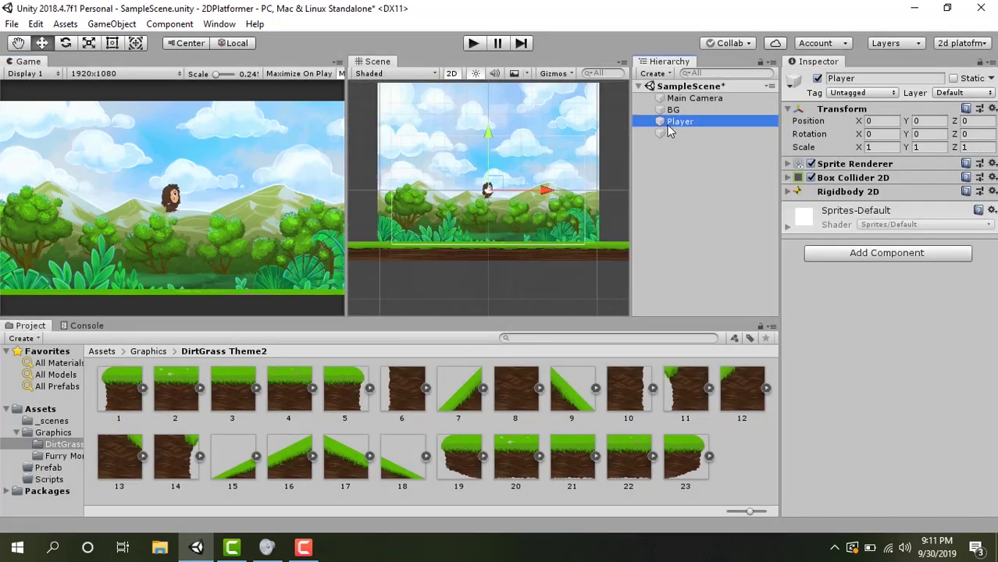
pyautogui.hotkey('ctrl', 'p')
# Step: Raise the ground back to Y -3.8 and rename it 'Grond'
pyautogui.click(672, 133)
pyautogui.press('f')
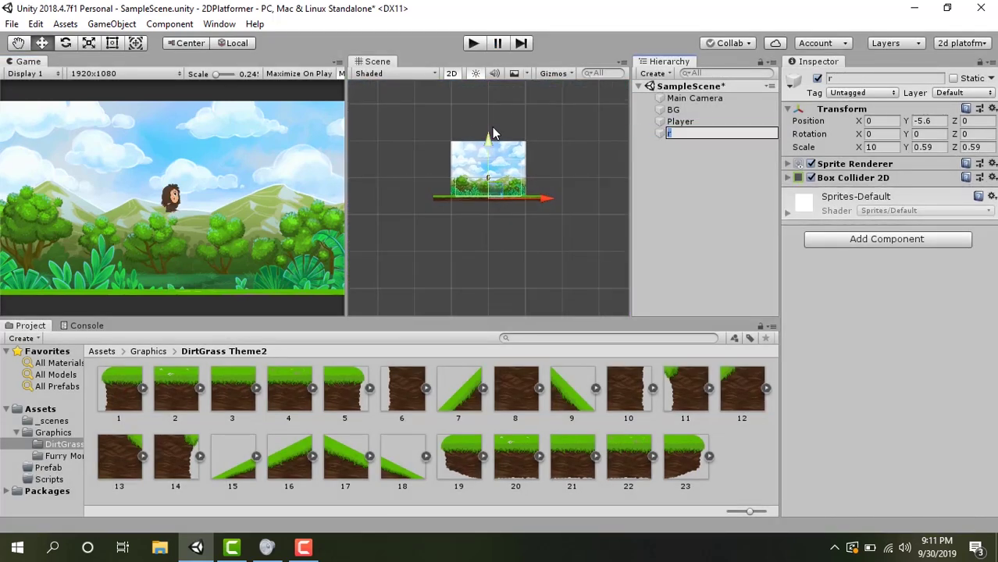
pyautogui.moveTo(491, 133)
pyautogui.mouseDown()
pyautogui.moveTo(488, 141)
pyautogui.moveTo(494, 129)
pyautogui.mouseUp()
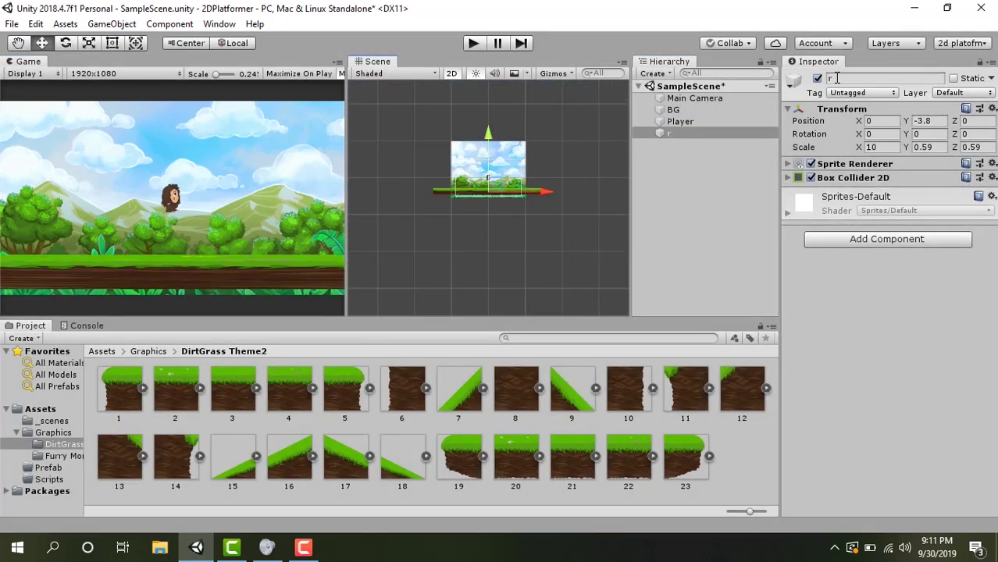
pyautogui.click(832, 79)
pyautogui.write('Grond')
pyautogui.press('Return')
# Step: Test play mode again, then correct the object's name to 'Ground'
pyautogui.hotkey('ctrl', 'p')
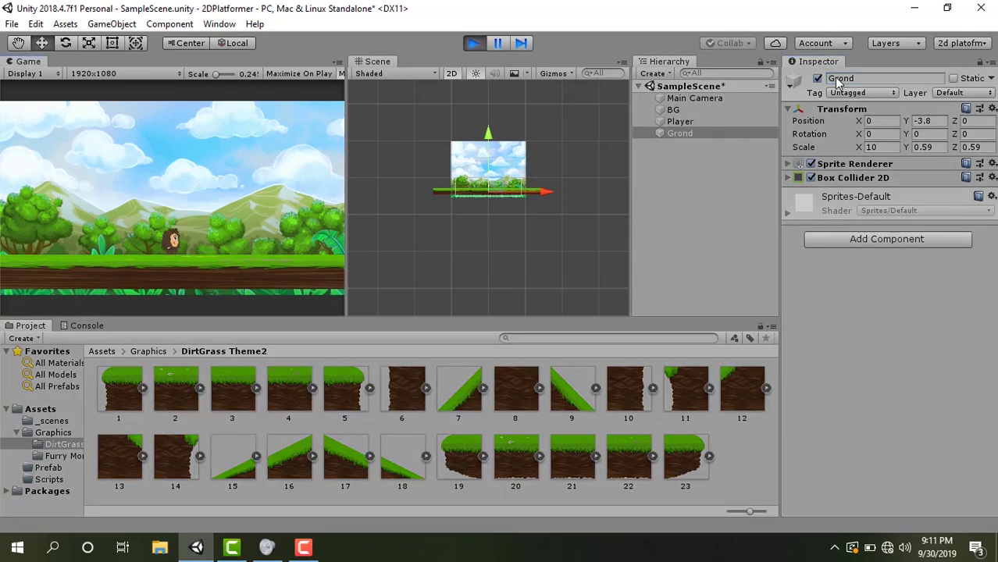
pyautogui.hotkey('ctrl', 'p')
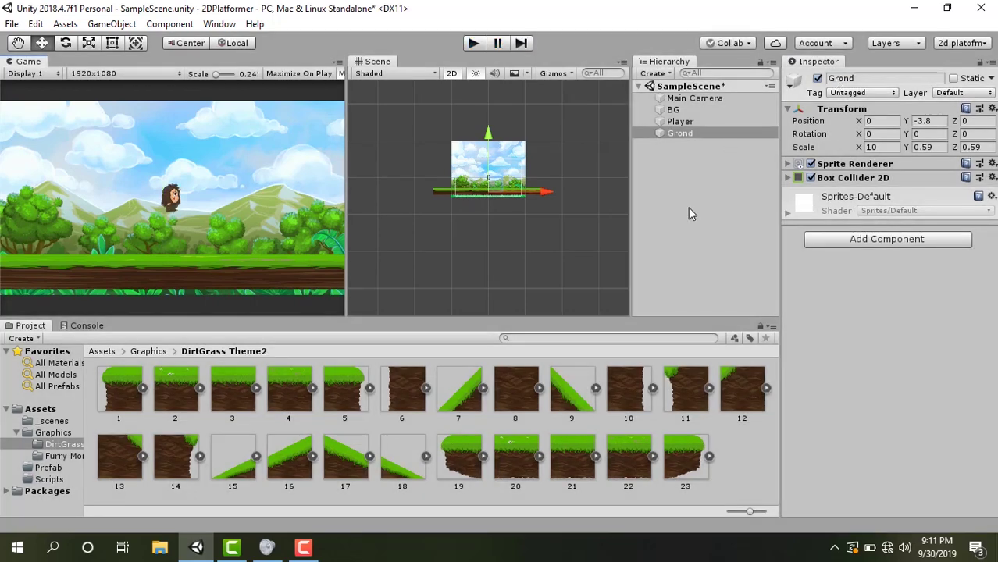
pyautogui.click(865, 78)
pyautogui.write('Ground')
pyautogui.press('Return')
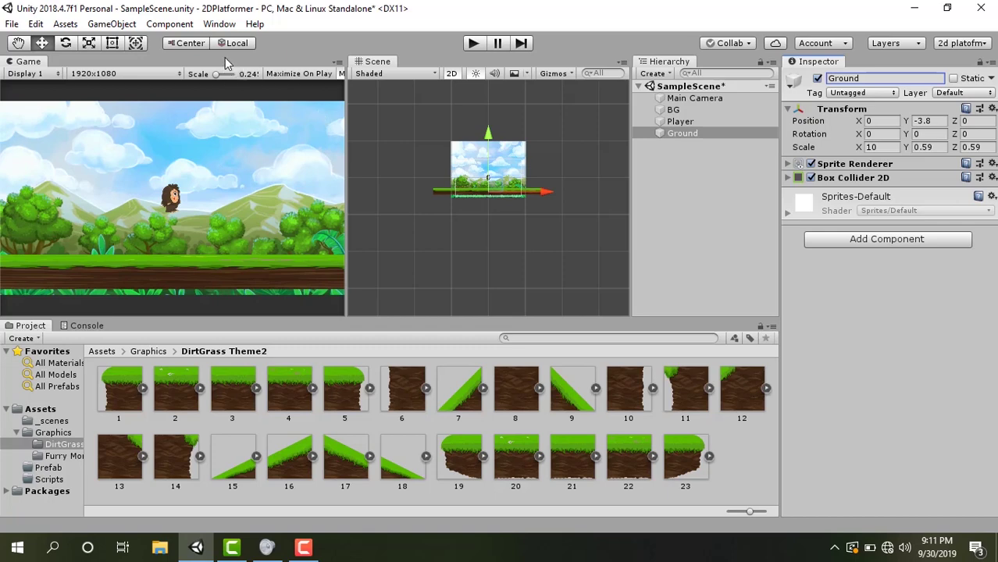
# Step: Open the Animation window and dock it beside the Project and Console tabs
pyautogui.click(219, 23)
pyautogui.moveTo(305, 192)
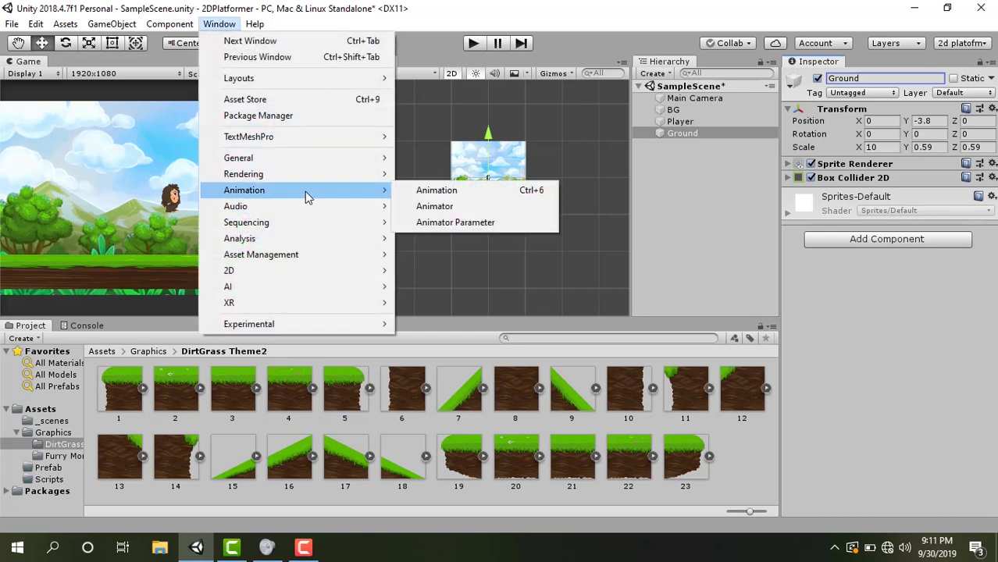
pyautogui.click(413, 195)
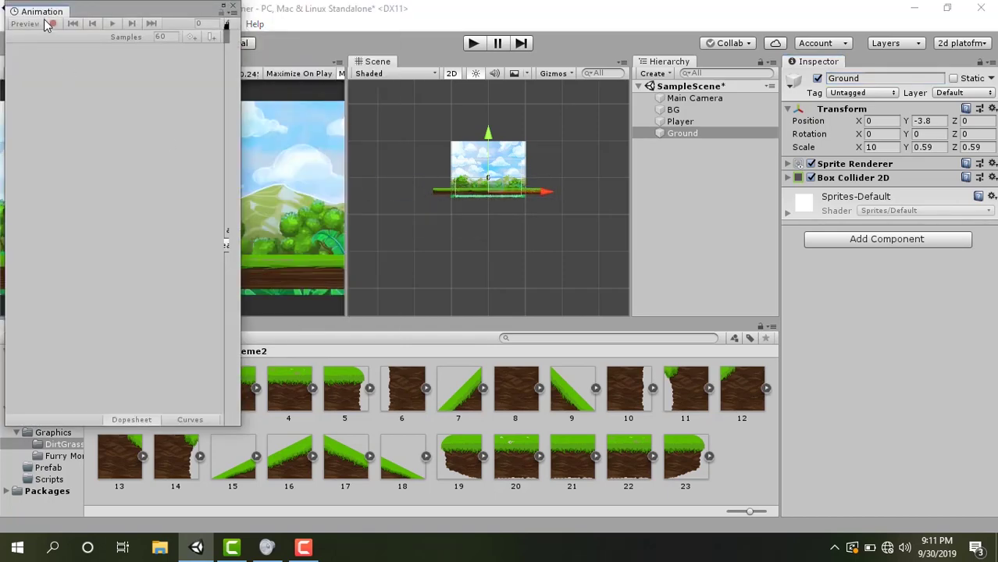
pyautogui.moveTo(45, 16); pyautogui.dragTo(300, 328)
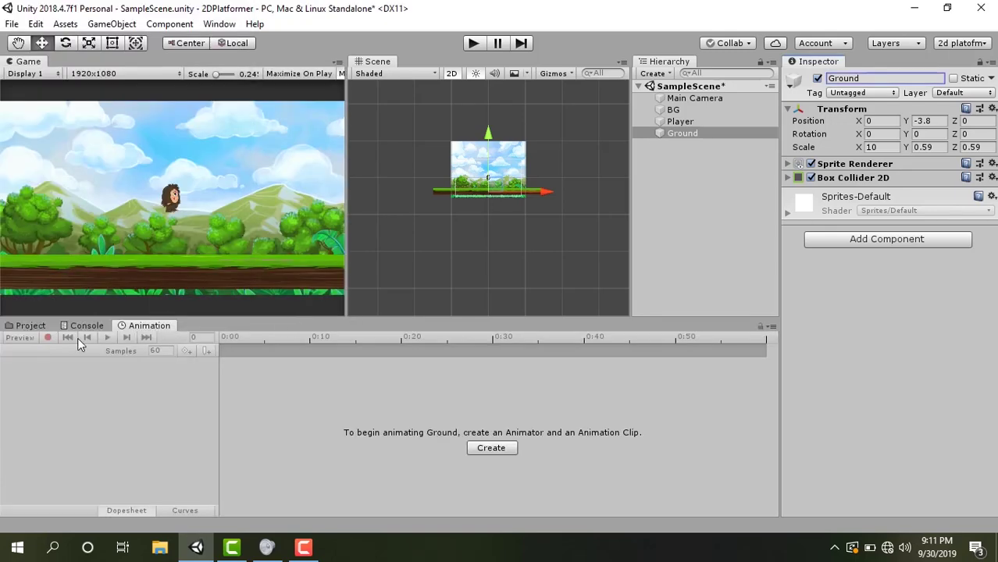
# Step: Create an empty Animation folder under Assets, then bring the Animation tab forward
pyautogui.click(42, 328)
pyautogui.click(47, 409)
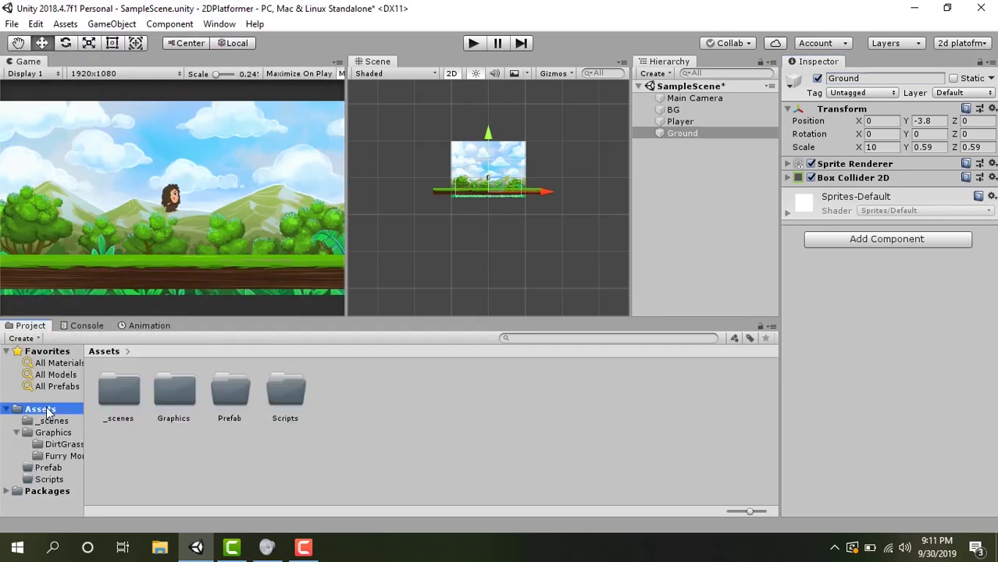
pyautogui.rightClick(47, 409)
pyautogui.moveTo(226, 66)
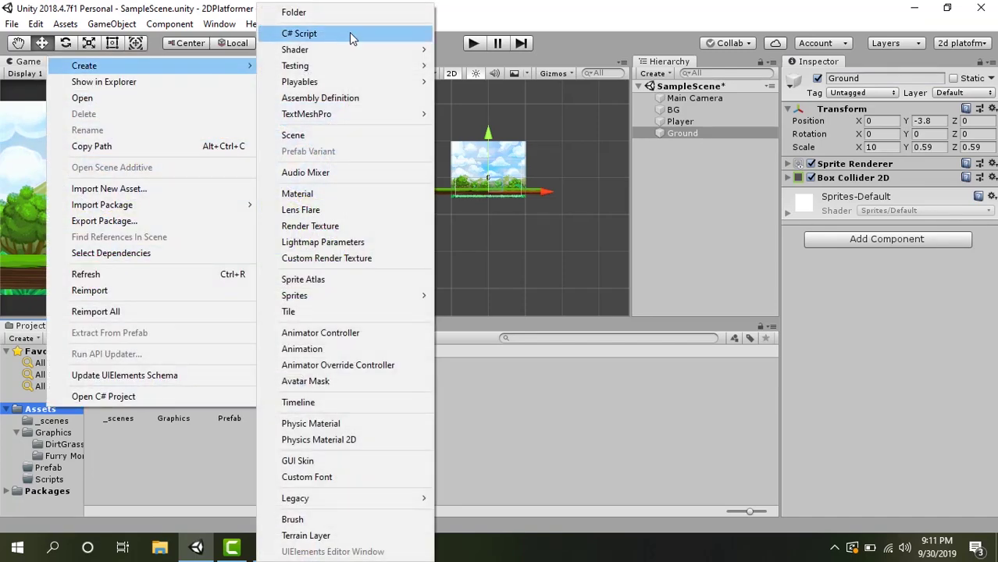
pyautogui.click(338, 13)
pyautogui.write('Animation')
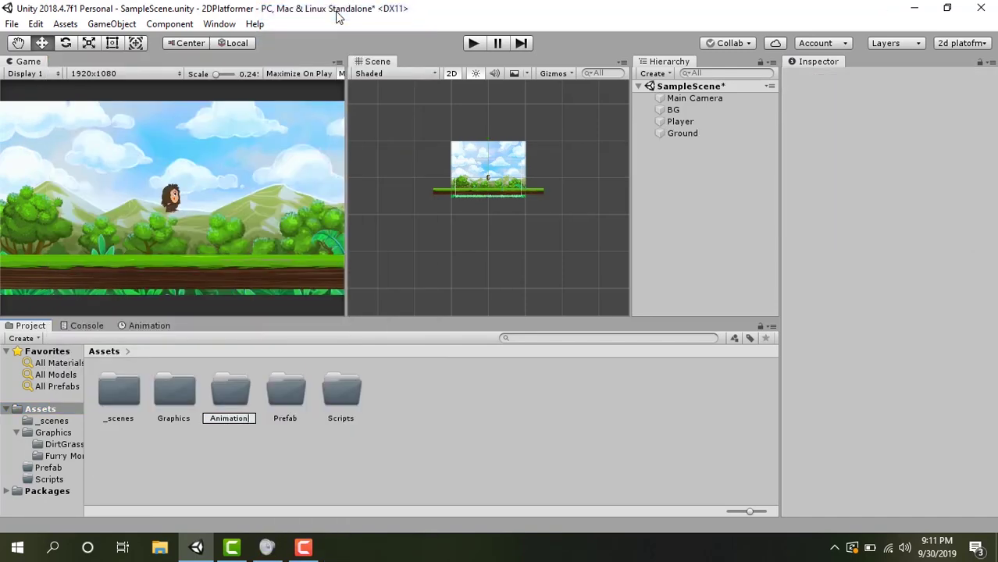
pyautogui.press('Return')
pyautogui.press('Return')
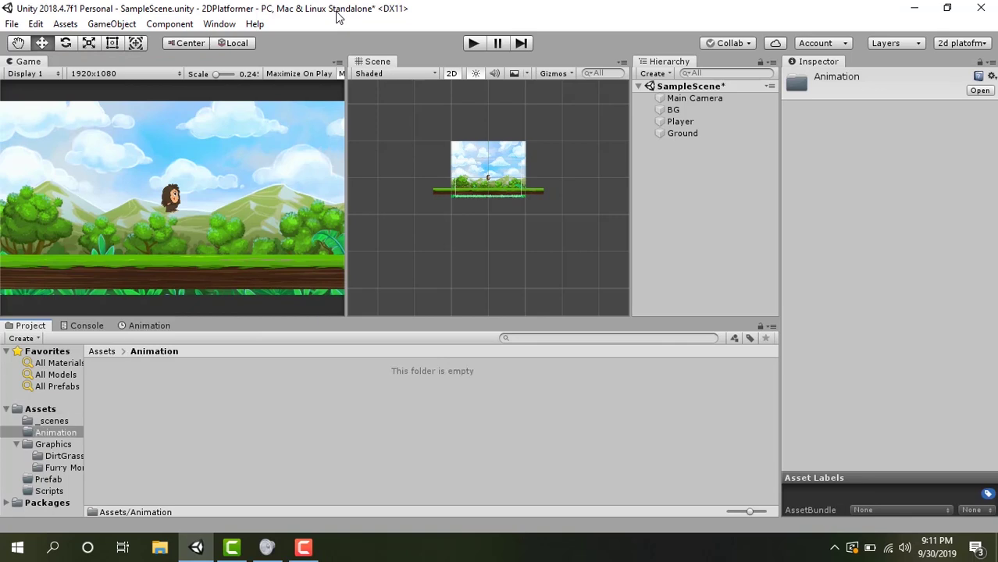
pyautogui.click(149, 325)
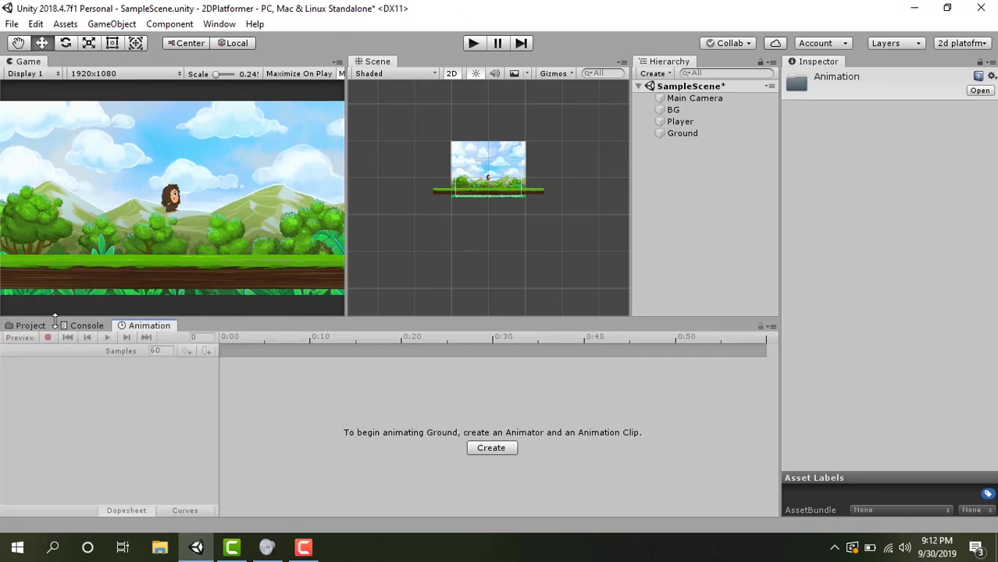
# Step: Dock the Project panel beside the Game view in list mode, open Furry Monster, and widen it
pyautogui.moveTo(41, 327); pyautogui.dragTo(104, 159)
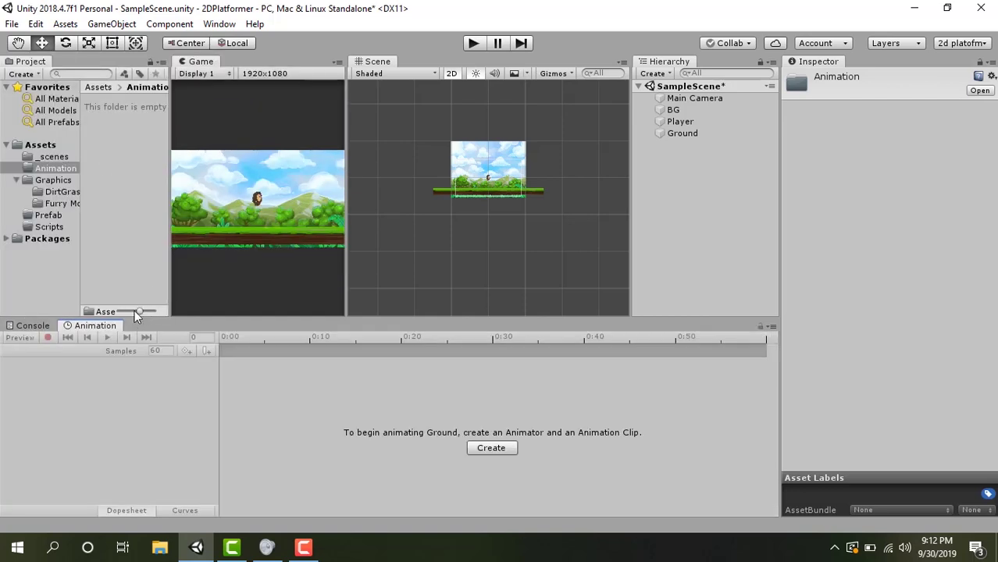
pyautogui.moveTo(137, 312); pyautogui.dragTo(117, 312)
pyautogui.click(62, 204)
pyautogui.moveTo(170, 173); pyautogui.dragTo(228, 195)
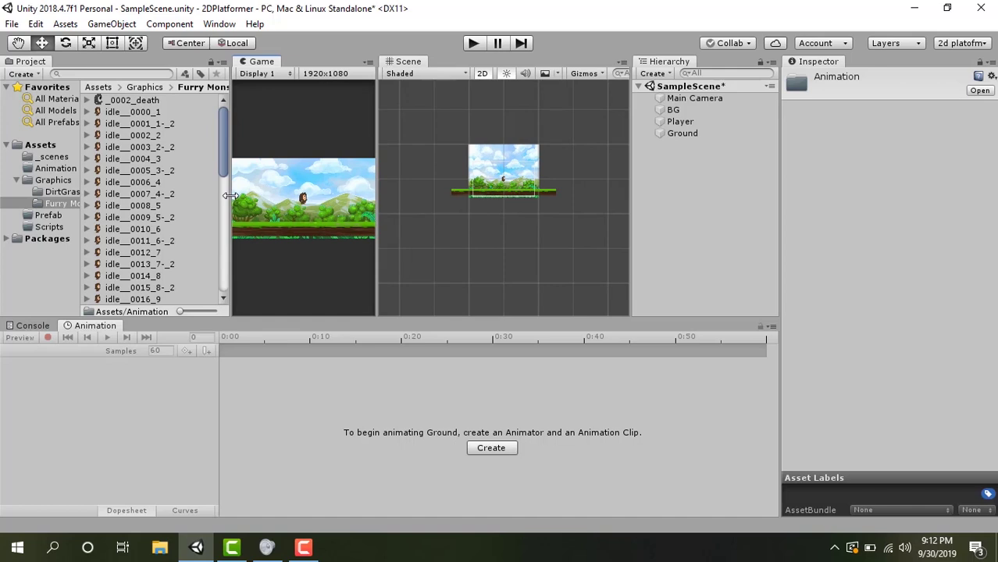
# Step: Create a new animation clip for Player, saved as Idle in the Assets/Animation folder
pyautogui.click(695, 121)
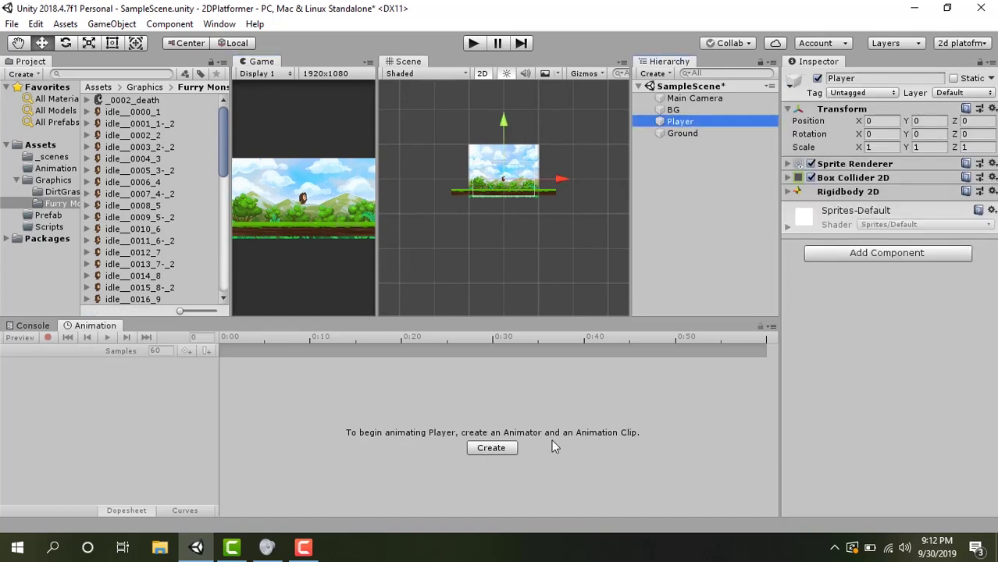
pyautogui.click(492, 448)
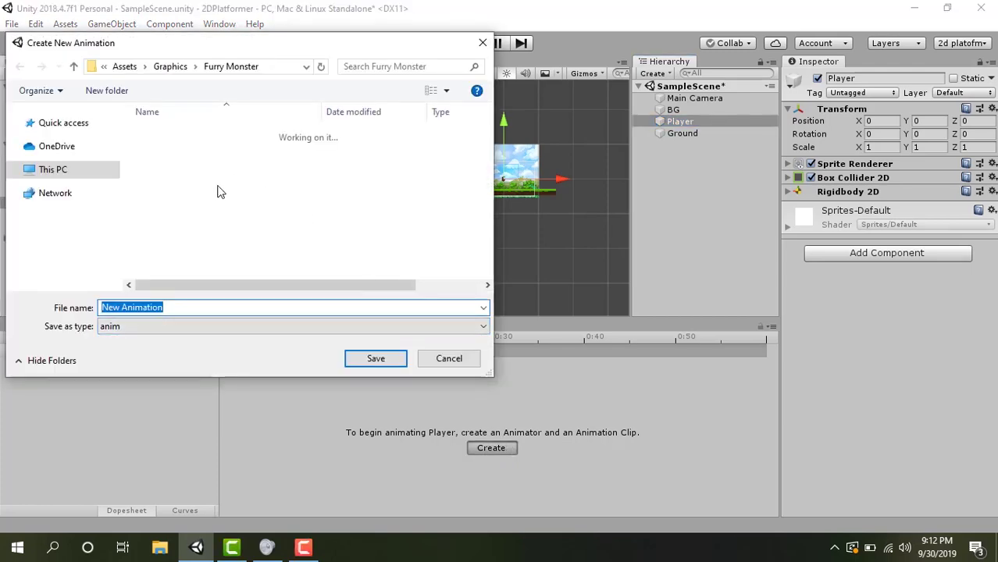
pyautogui.click(124, 66)
pyautogui.doubleClick(180, 148)
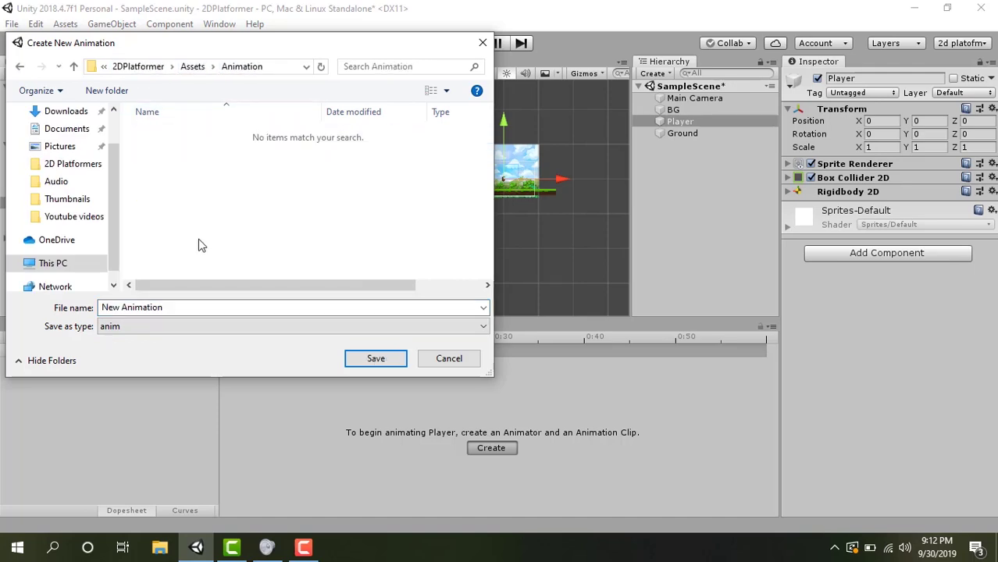
pyautogui.click(187, 307)
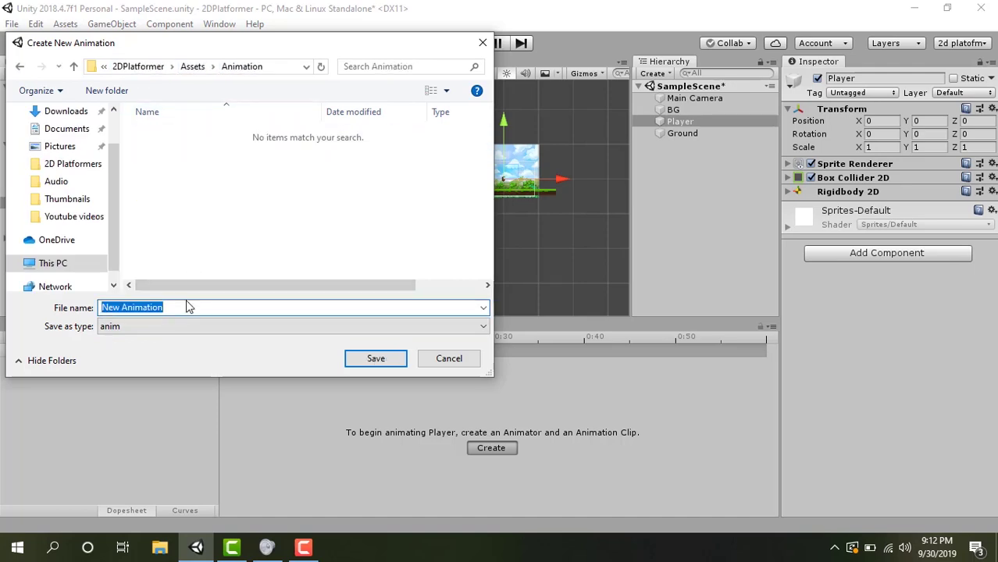
pyautogui.write('ID')
pyautogui.write('dle')
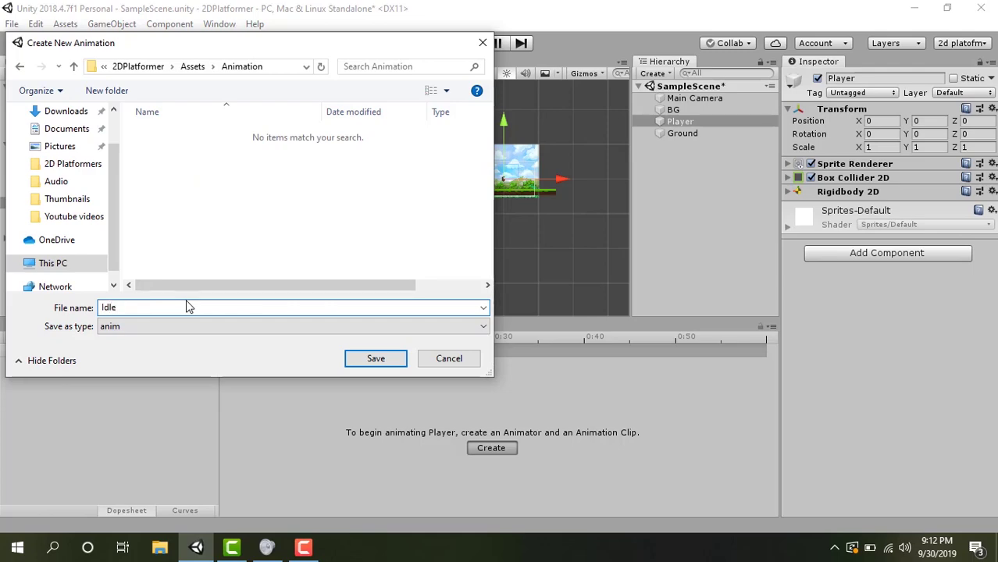
pyautogui.press('Return')
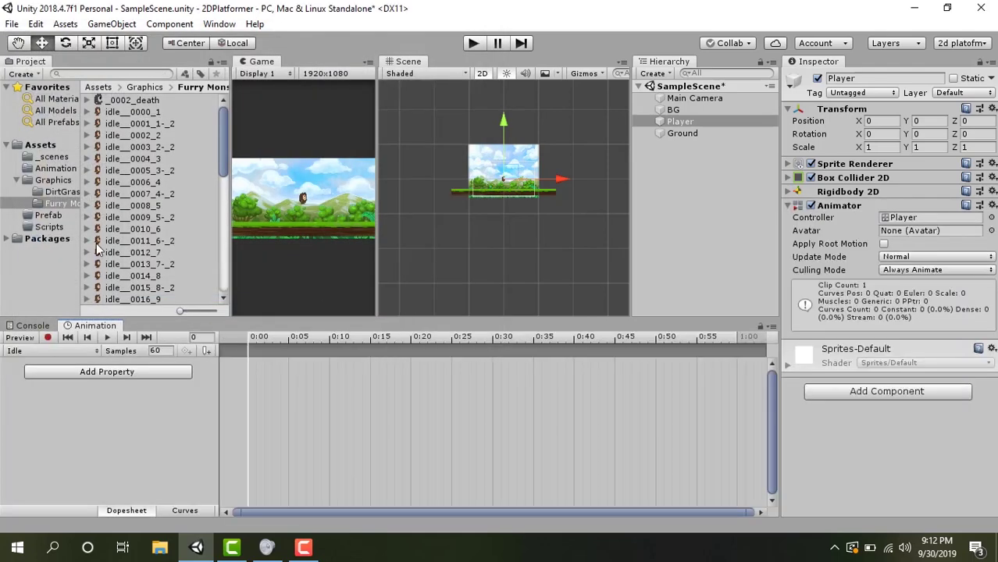
# Step: Add the 18 idle sprite frames to the Idle clip's timeline
pyautogui.moveTo(283, 320); pyautogui.dragTo(274, 387)
pyautogui.click(149, 114)
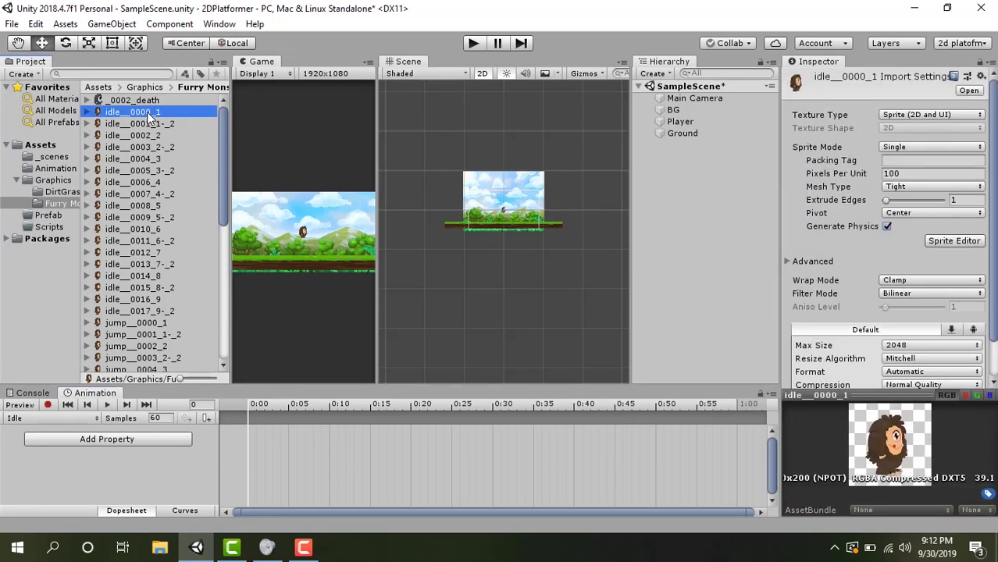
pyautogui.keyDown('shift'); pyautogui.click(167, 311); pyautogui.keyUp('shift')
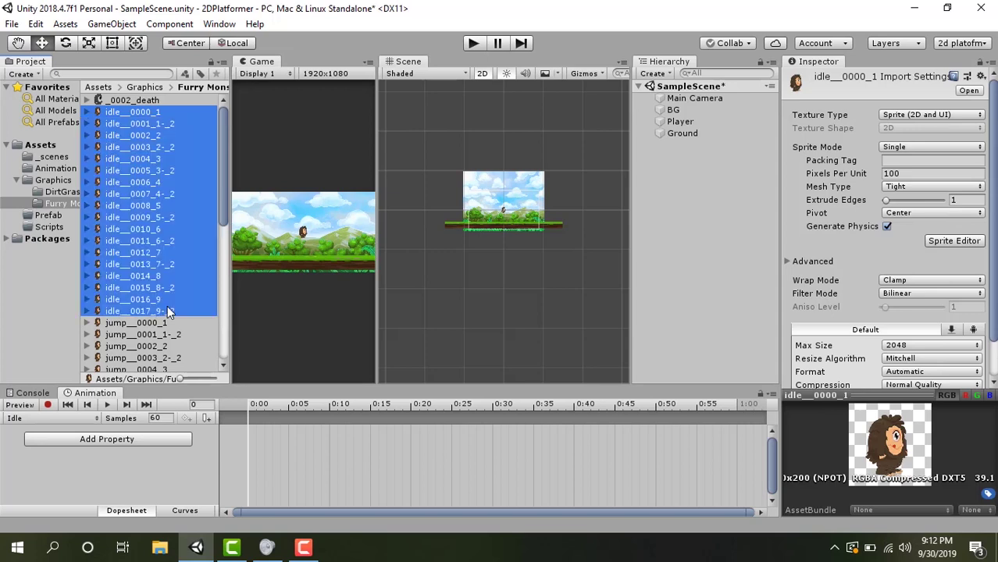
pyautogui.moveTo(167, 311); pyautogui.dragTo(237, 440)
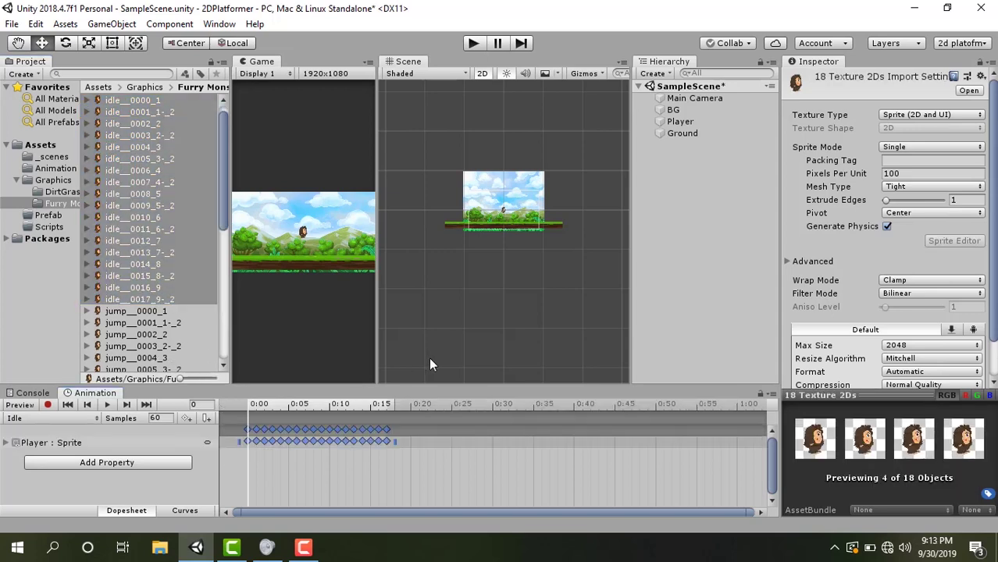
# Step: Select Player and preview the Idle animation playing, then stop it
pyautogui.doubleClick(715, 121)
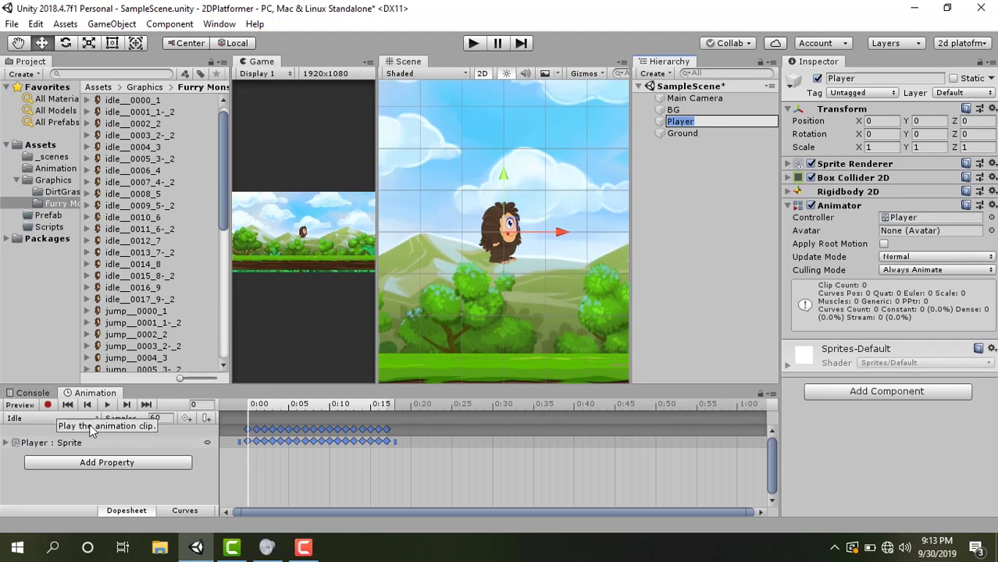
pyautogui.click(109, 407)
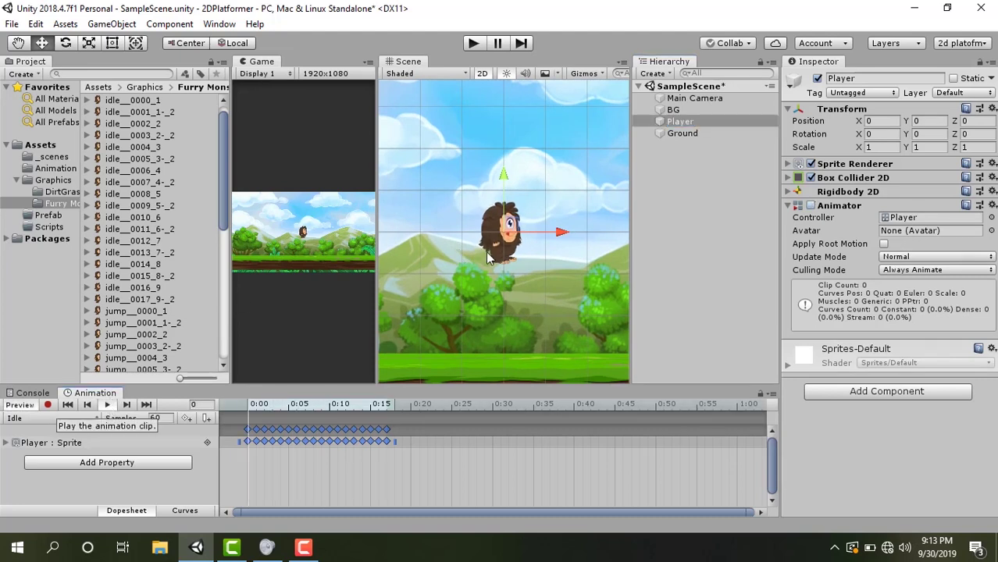
pyautogui.click(110, 407)
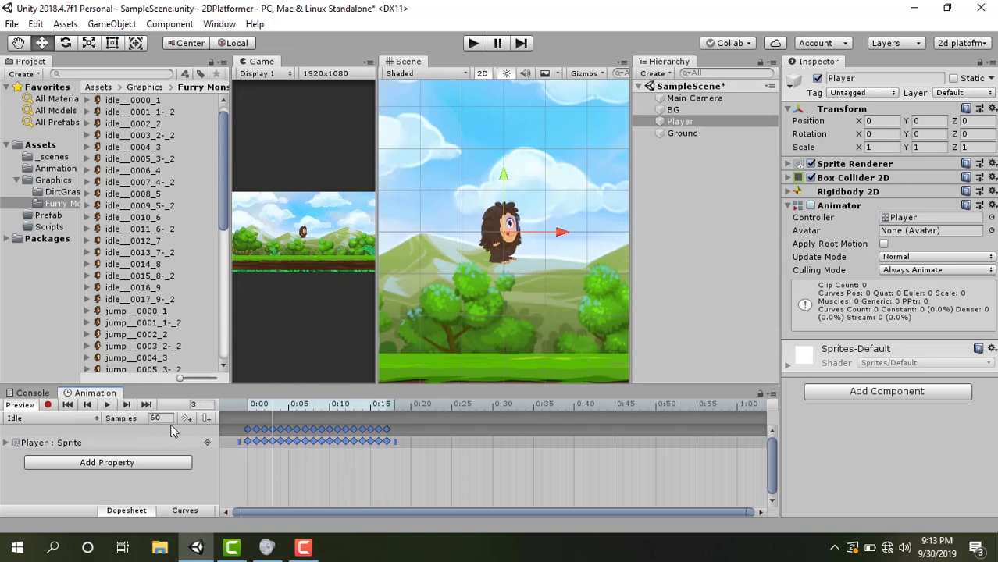
# Step: Set the Idle clip to 24 samples per second and widen the Game view
pyautogui.click(169, 420)
pyautogui.write('24')
pyautogui.press('Return')
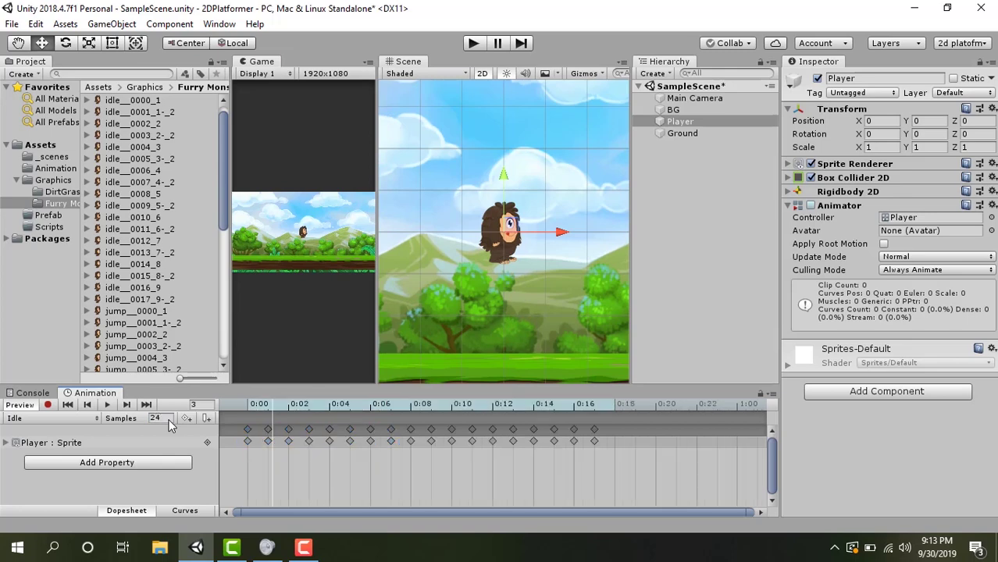
pyautogui.moveTo(377, 217); pyautogui.dragTo(475, 238)
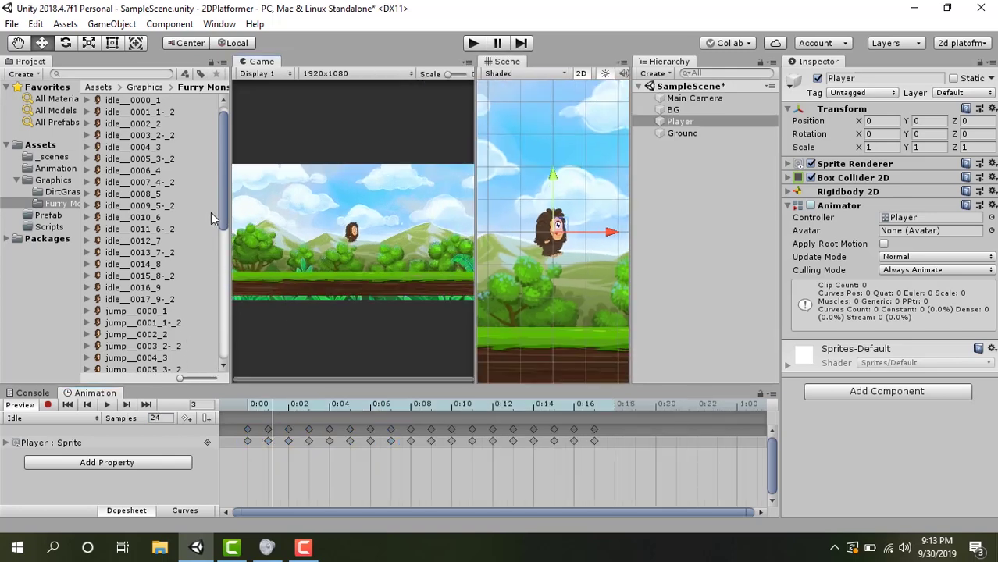
pyautogui.moveTo(222, 193); pyautogui.dragTo(233, 269)
# Step: Create a new animation clip named Jump
pyautogui.click(33, 419)
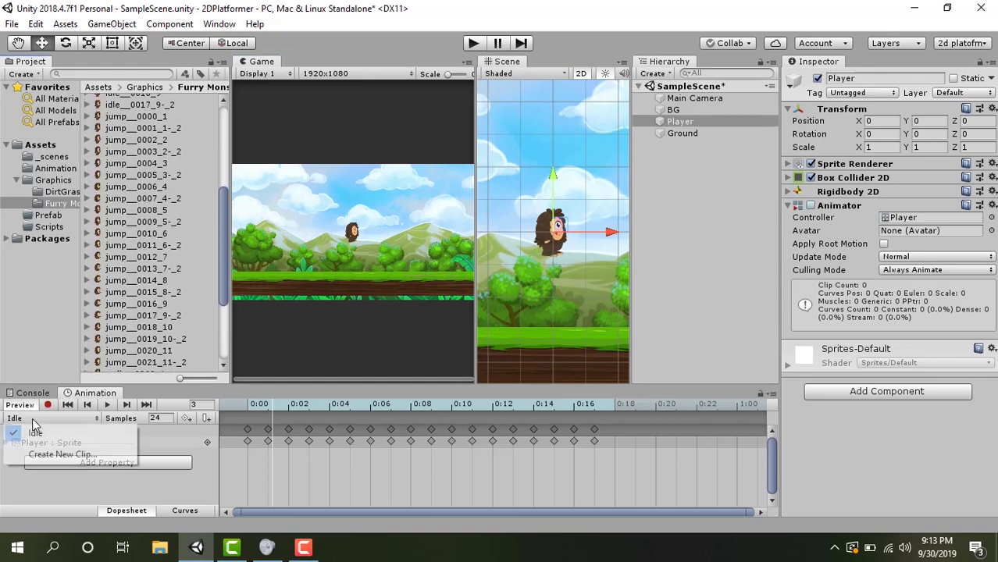
pyautogui.click(47, 450)
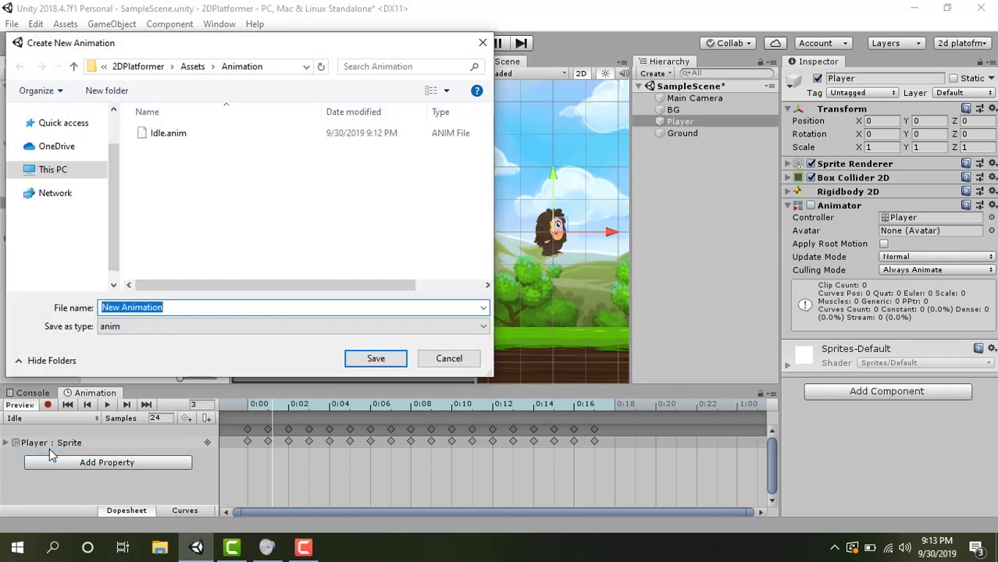
pyautogui.write('Jump')
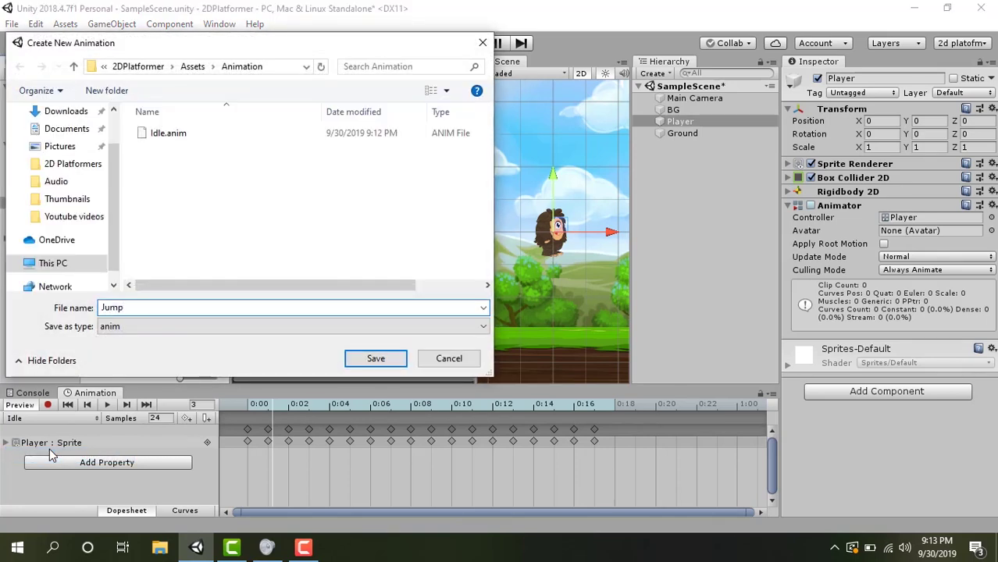
pyautogui.click(375, 358)
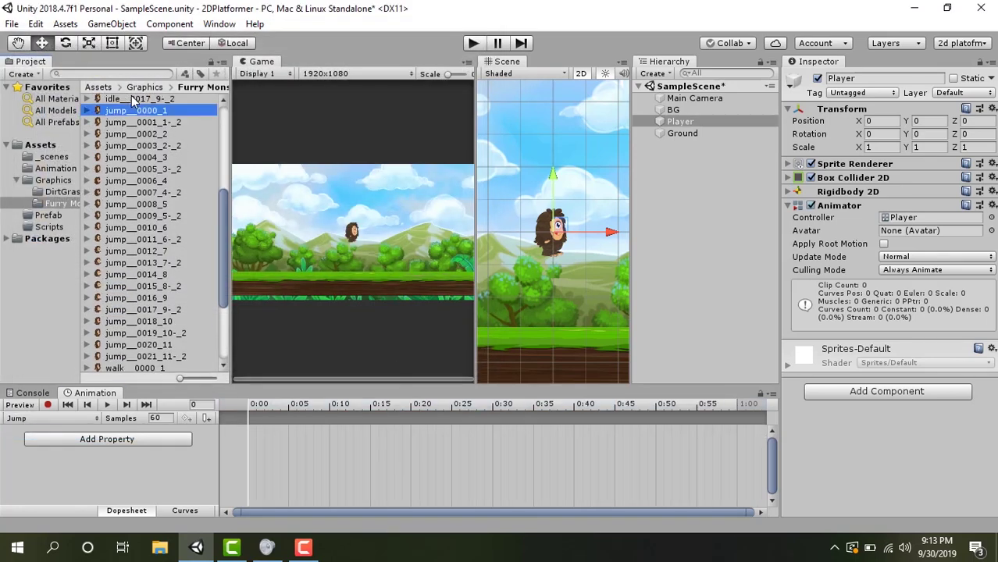
# Step: Add the 22 jump sprites to the Jump clip, preview it, and set 24 samples
pyautogui.click(156, 111)
pyautogui.click(156, 355)
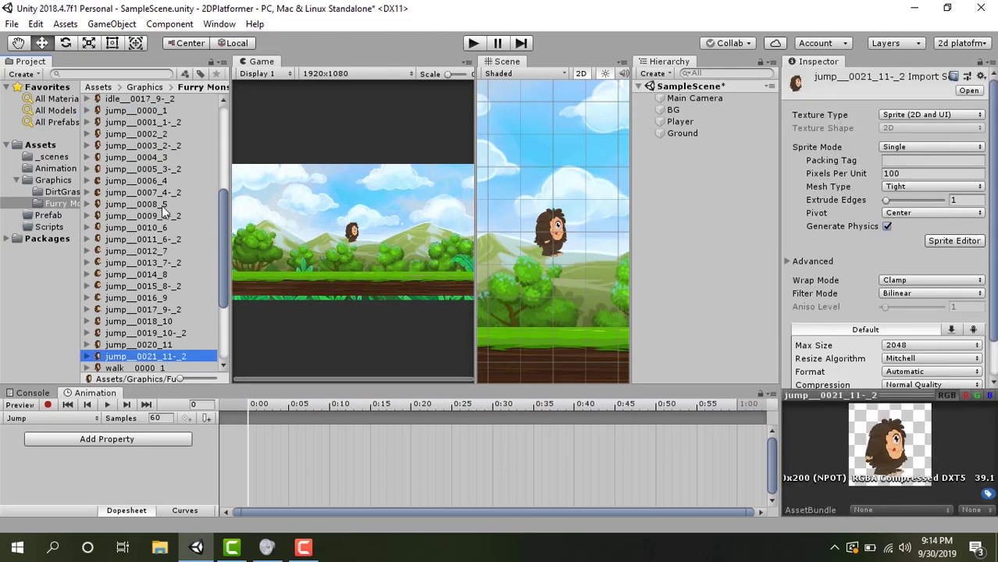
pyautogui.keyDown('shift'); pyautogui.moveTo(144, 110); pyautogui.dragTo(243, 424); pyautogui.keyUp('shift')
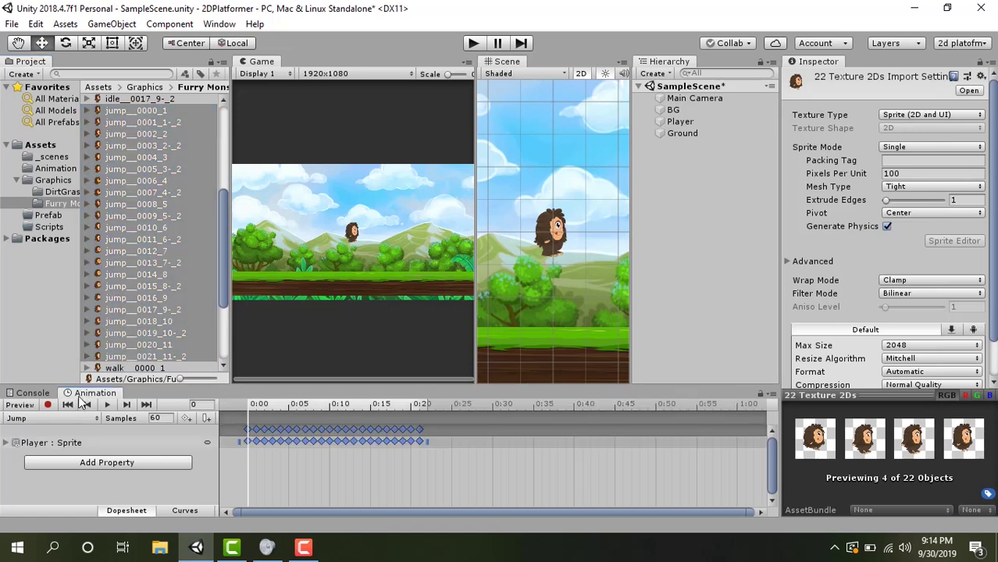
pyautogui.click(107, 404)
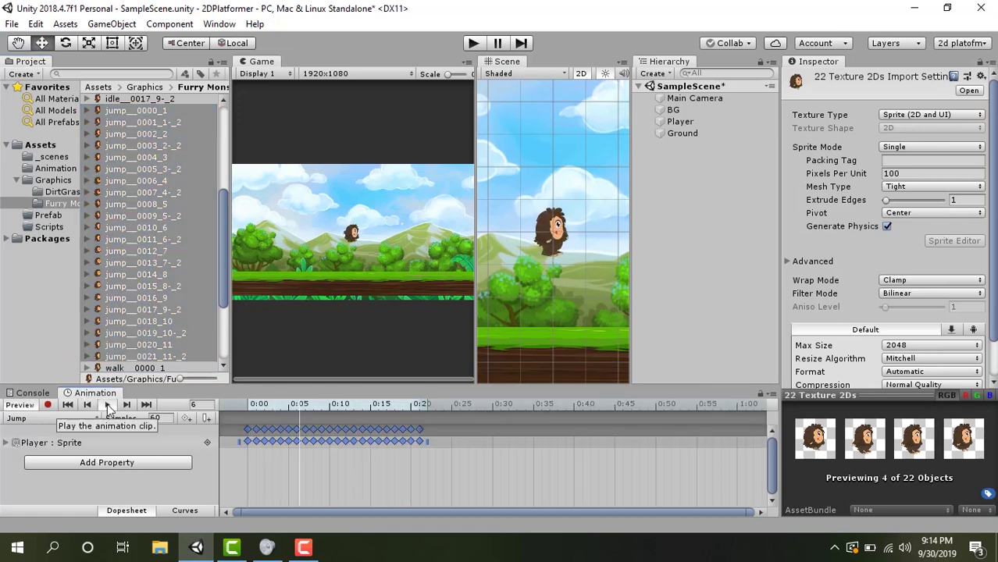
pyautogui.click(159, 419)
pyautogui.press('Return')
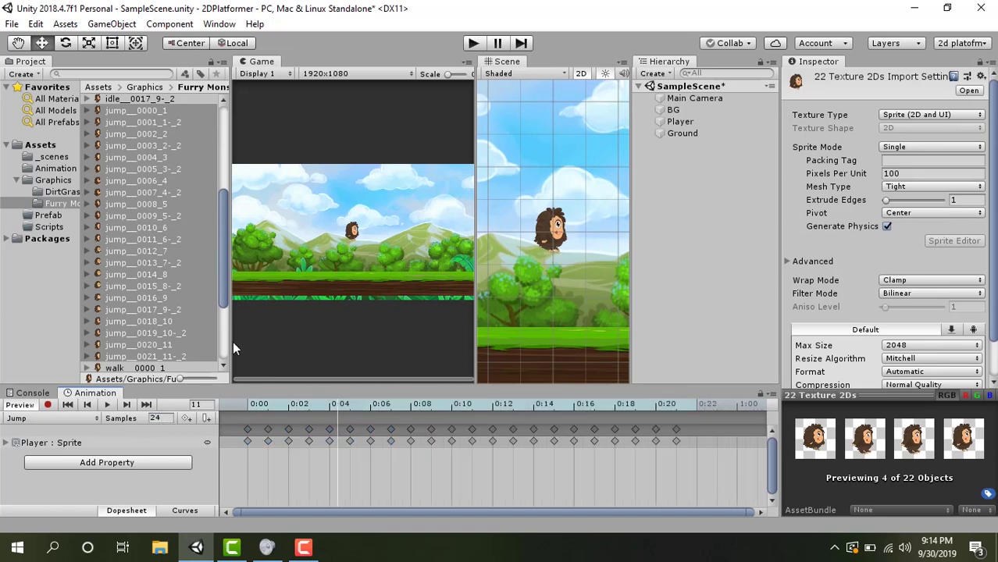
# Step: Select the first walk sprite and begin creating a new clip for walking
pyautogui.scroll(-4, 148, 234)
pyautogui.click(135, 237)
pyautogui.click(33, 420)
pyautogui.click(56, 470)
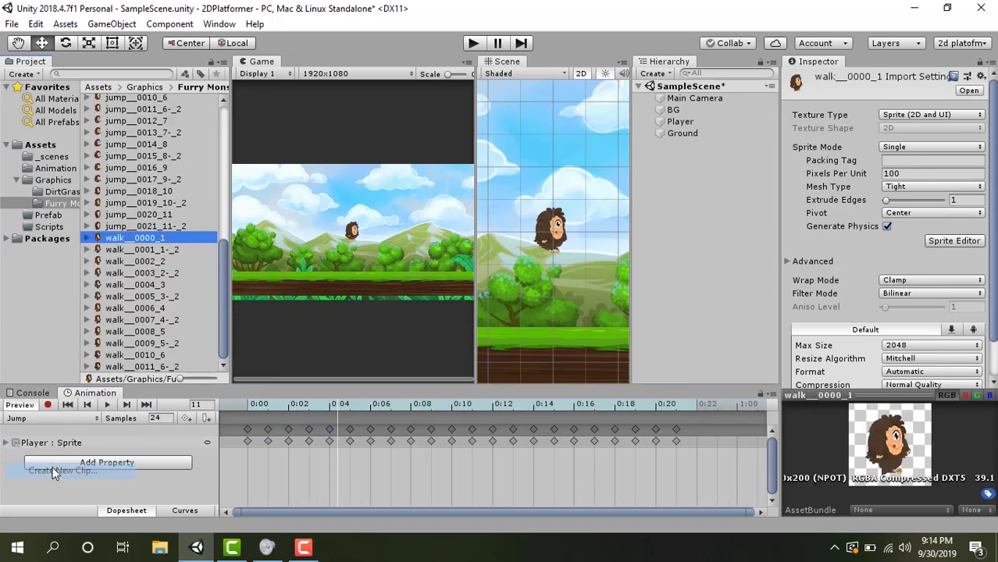
# Step: Save the new clip as Walk and add the twelve walk sprite frames to it
pyautogui.write('walk')
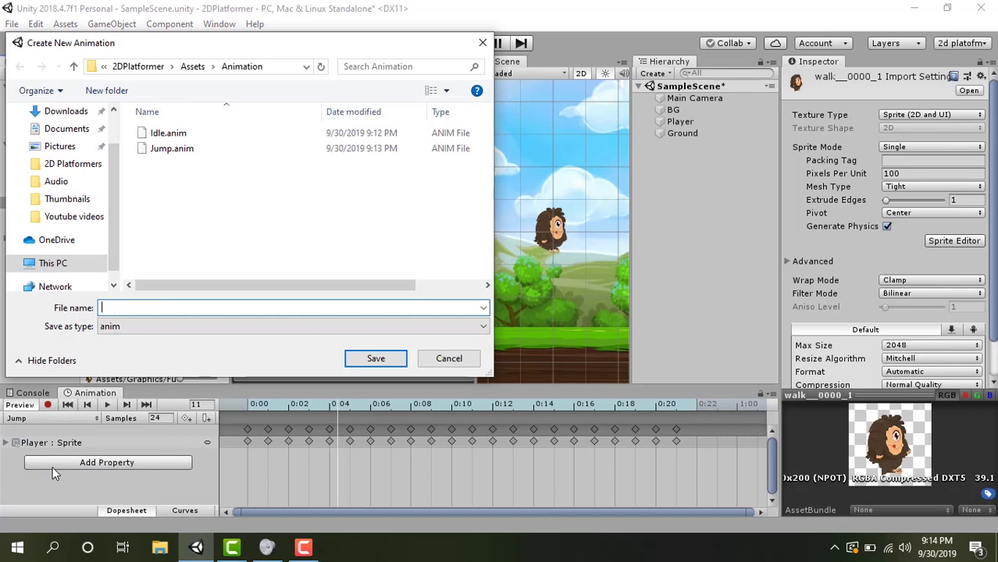
pyautogui.press('Return')
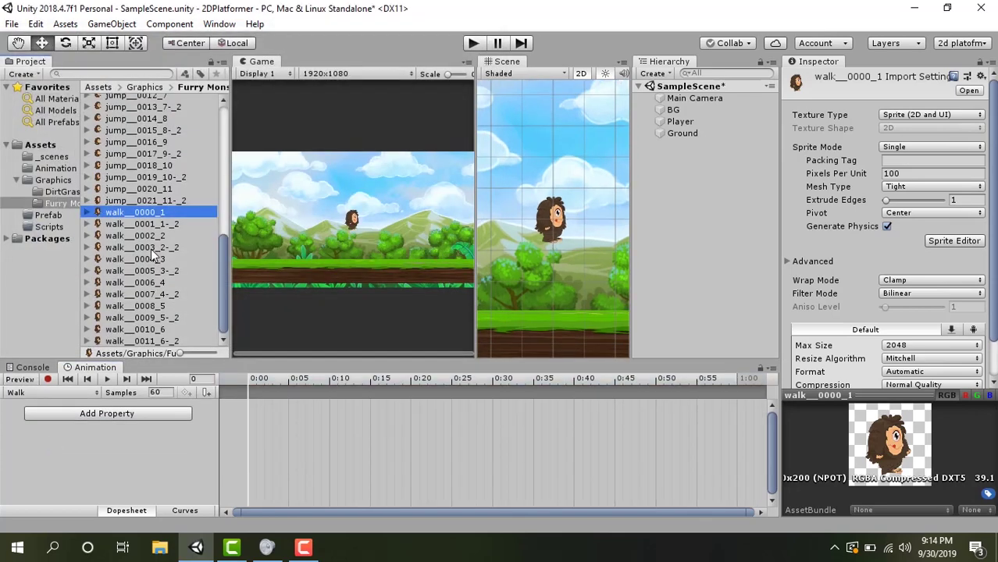
pyautogui.keyDown('shift'); pyautogui.click(156, 341); pyautogui.keyUp('shift')
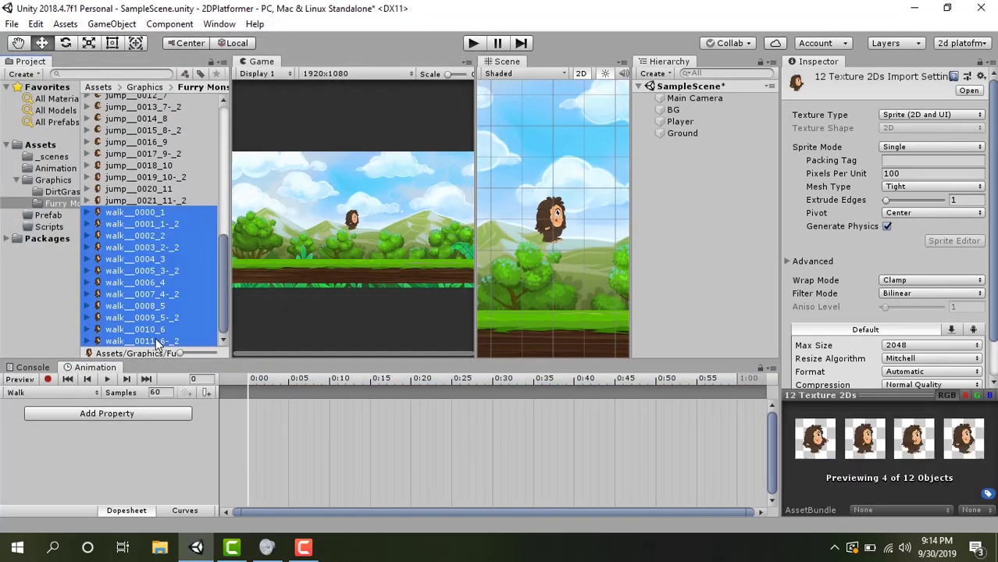
pyautogui.moveTo(181, 311); pyautogui.dragTo(234, 434)
# Step: Set the Walk clip to 24 samples and preview it playing
pyautogui.click(163, 392)
pyautogui.write('24')
pyautogui.press('Return')
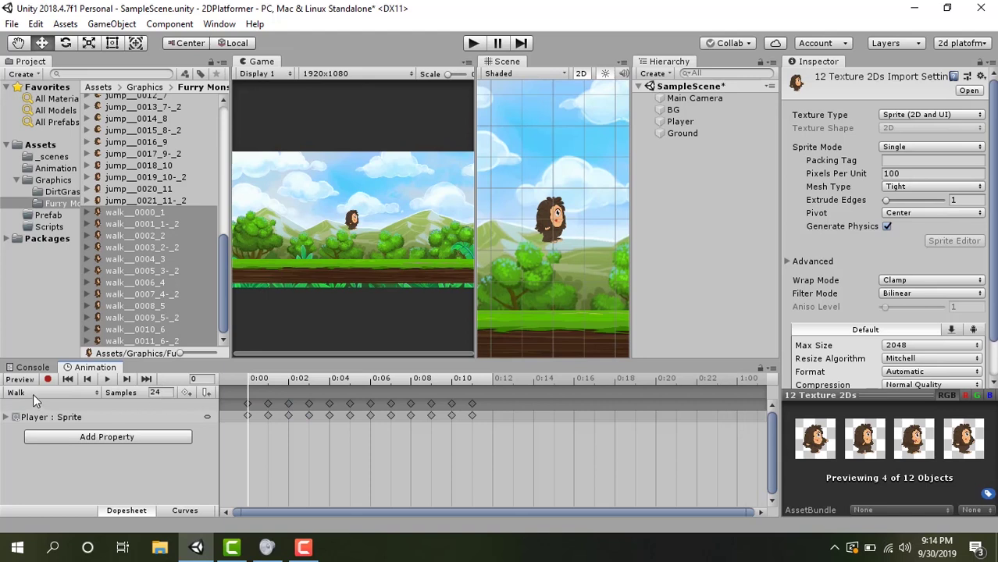
pyautogui.click(108, 380)
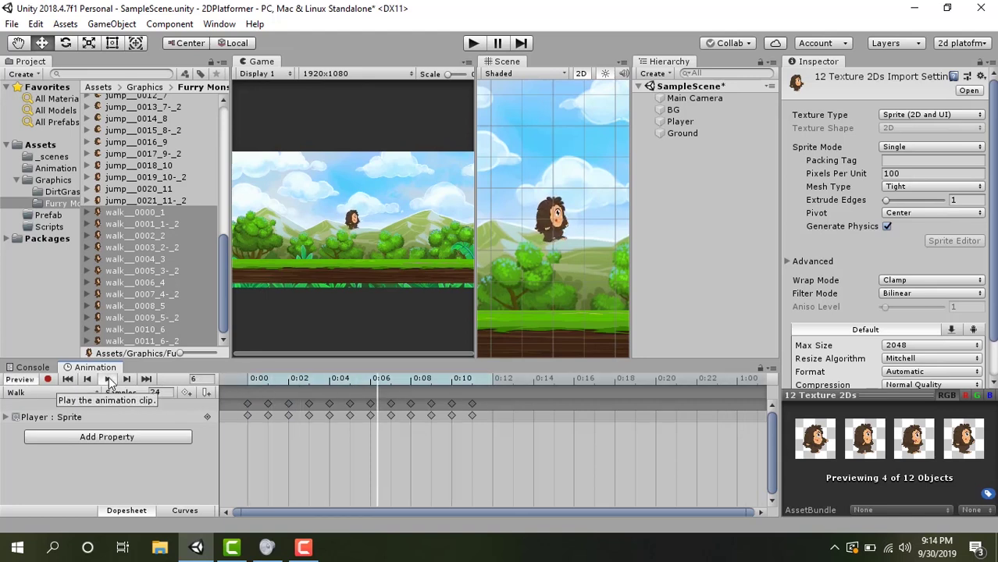
pyautogui.click(223, 171)
pyautogui.scroll(10, 222, 171)
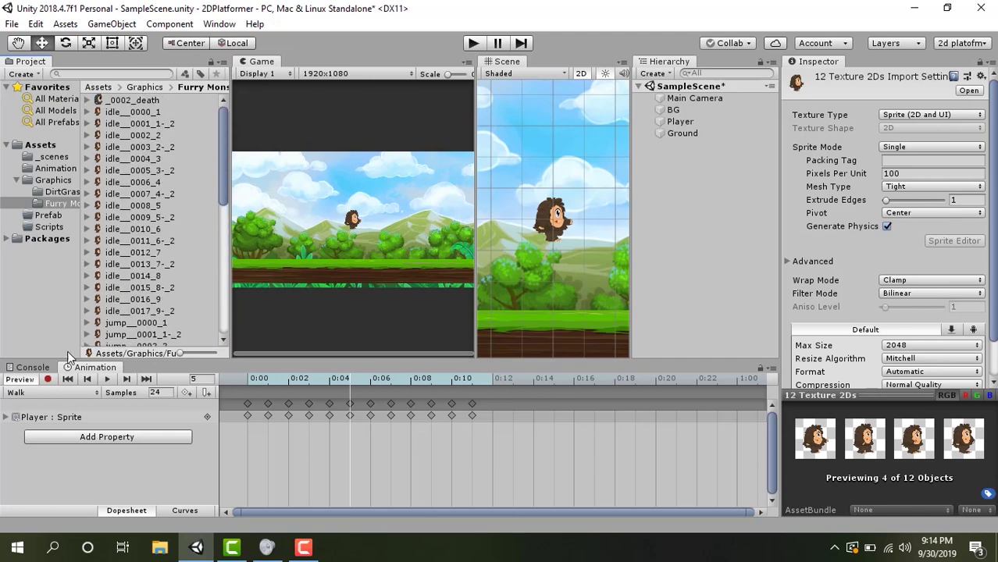
# Step: Create a Death clip keyed with the _0002_death sprite, then dock the Project panel in the bottom pane
pyautogui.click(34, 392)
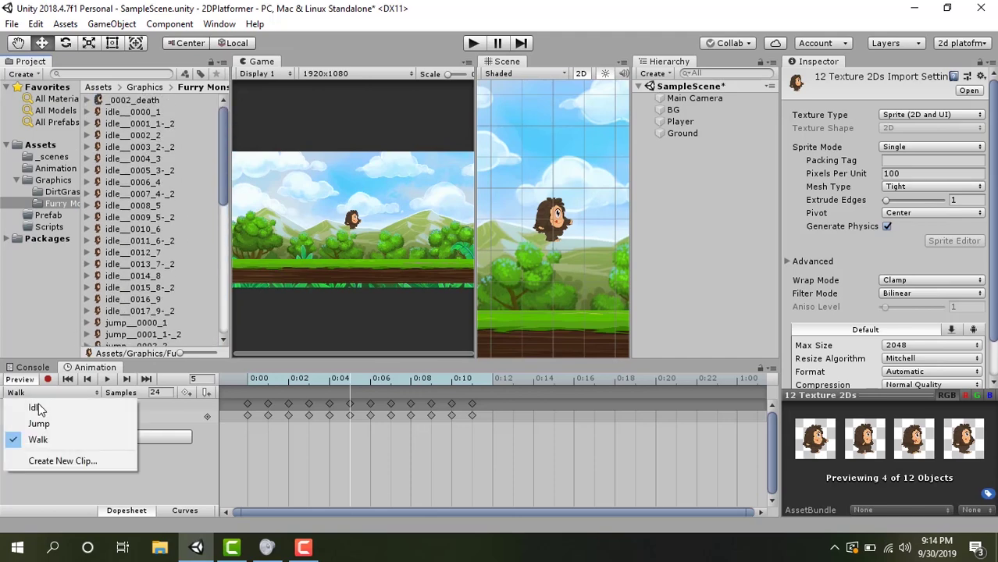
pyautogui.click(55, 460)
pyautogui.write('Death')
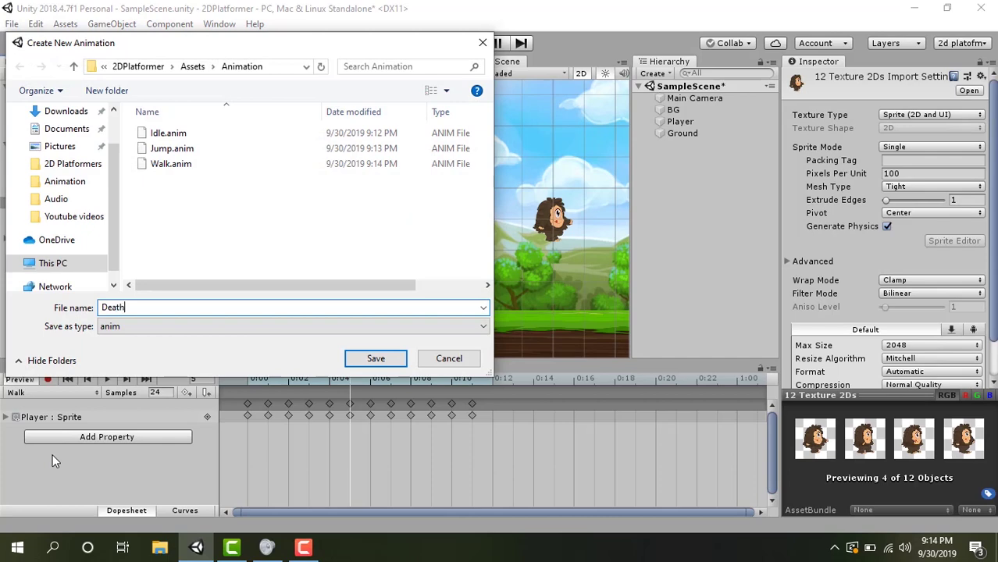
pyautogui.press('Return')
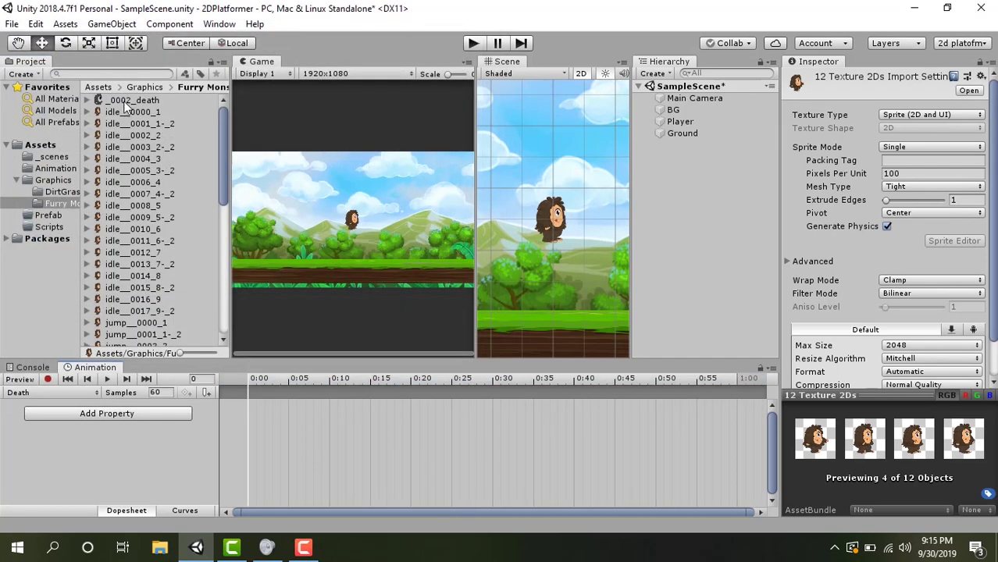
pyautogui.moveTo(128, 101); pyautogui.dragTo(250, 407)
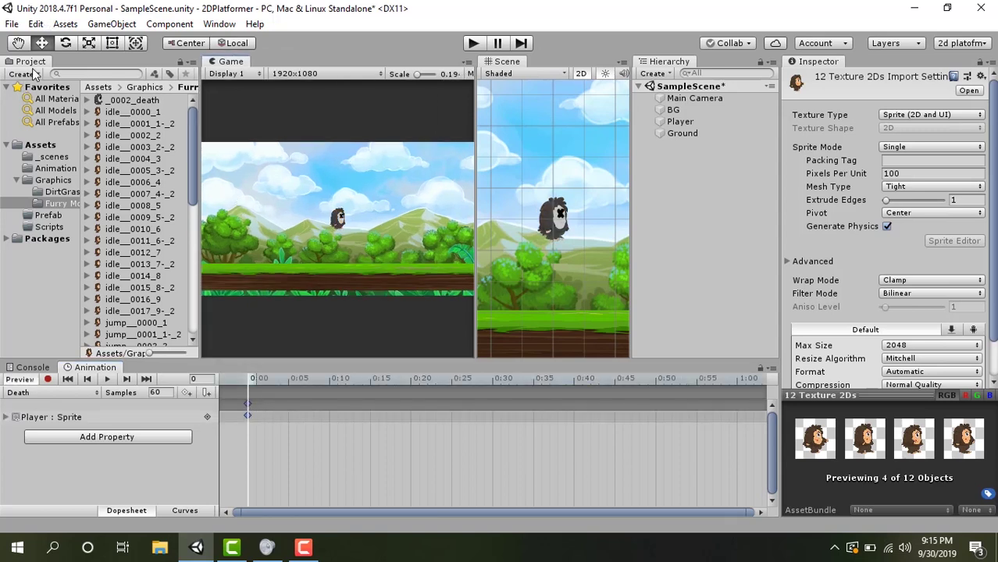
pyautogui.moveTo(32, 65); pyautogui.dragTo(160, 370)
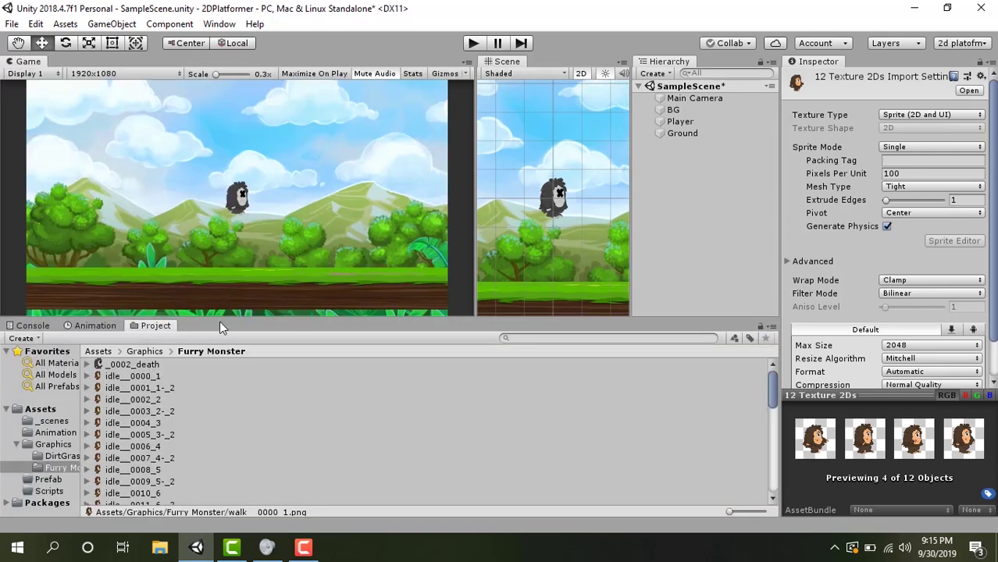
# Step: Close the Animation tab, widen the Scene view, and go to the Window menu for the Animator
pyautogui.click(92, 326)
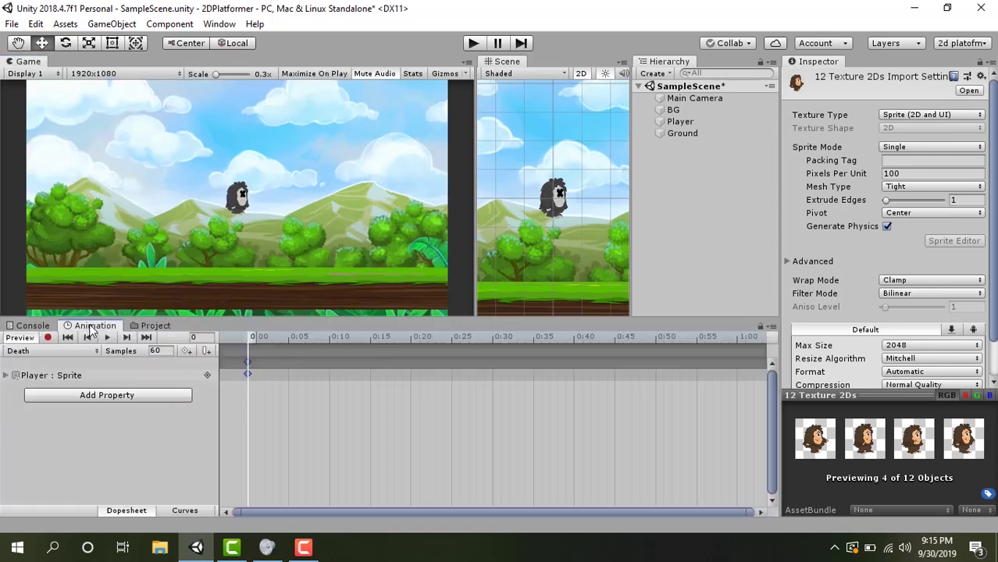
pyautogui.rightClick(92, 328)
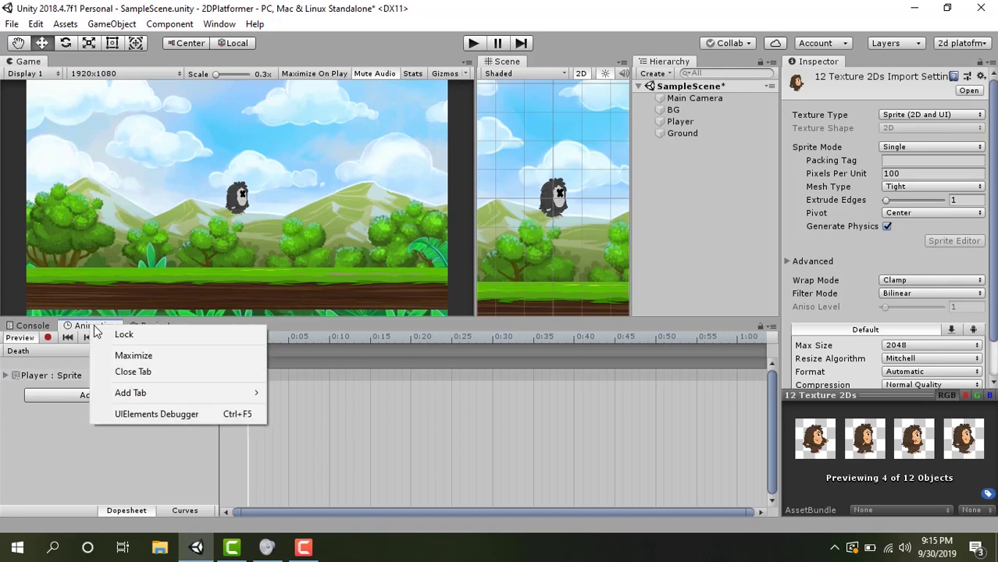
pyautogui.click(145, 373)
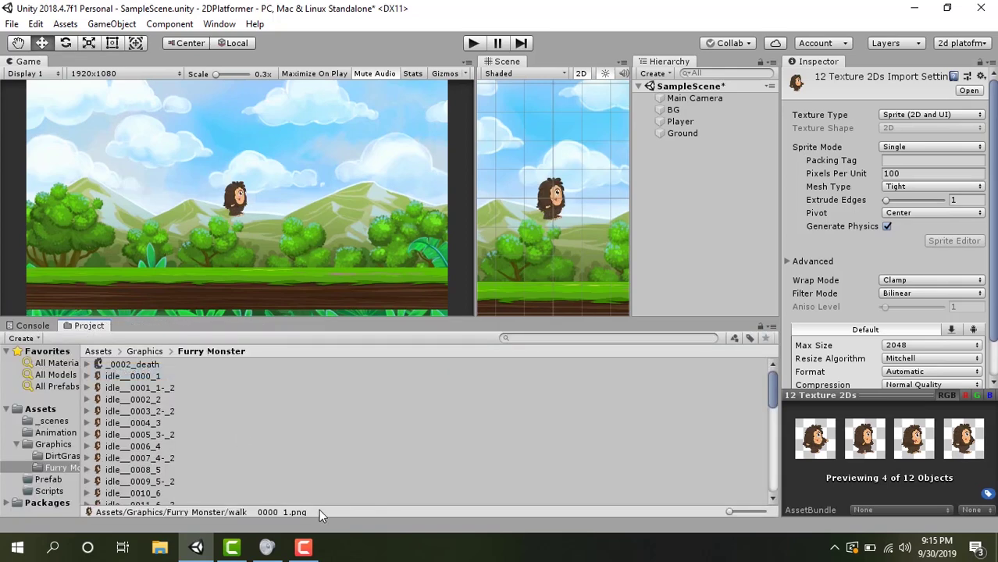
pyautogui.moveTo(473, 195); pyautogui.dragTo(384, 191)
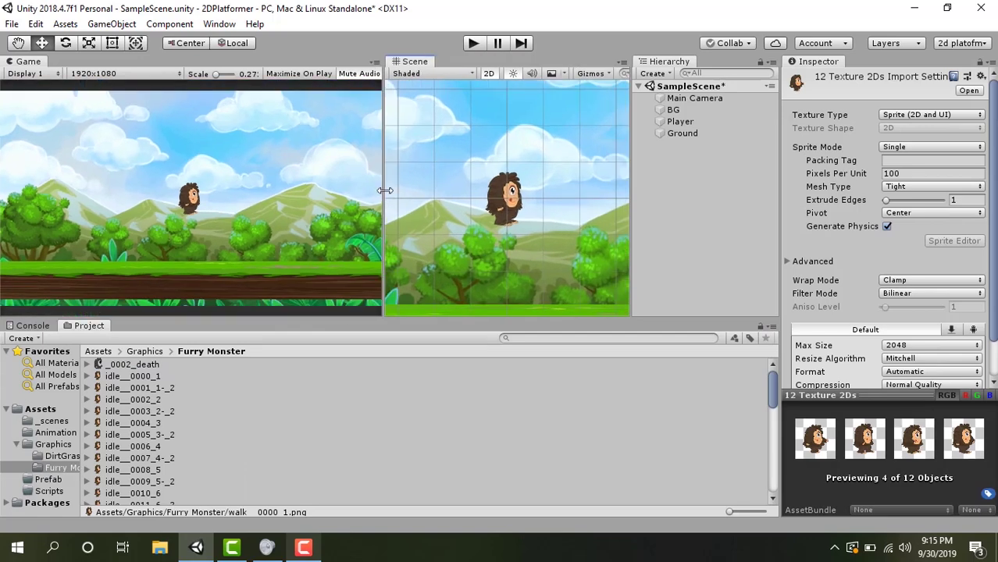
pyautogui.moveTo(385, 190); pyautogui.dragTo(338, 206)
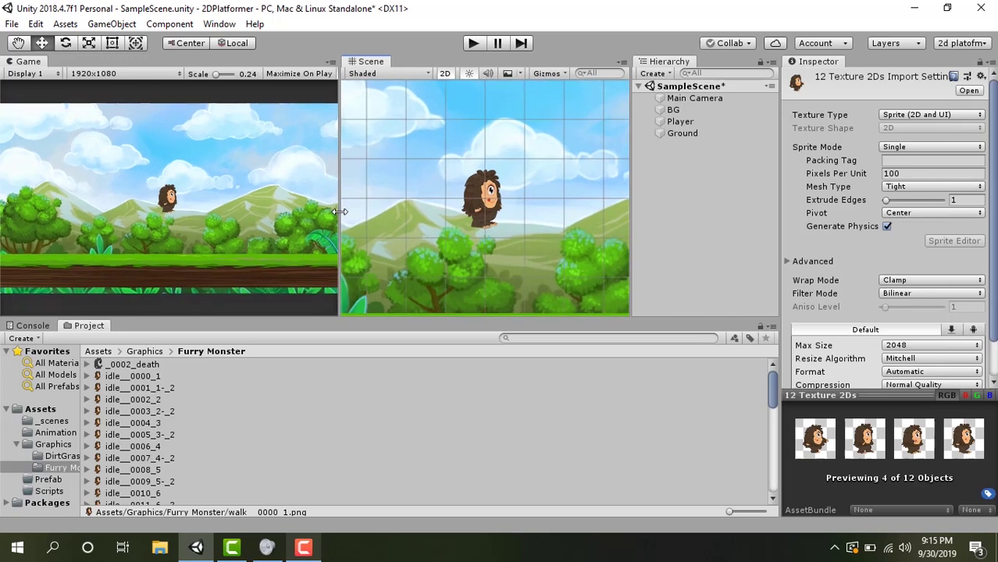
pyautogui.click(222, 25)
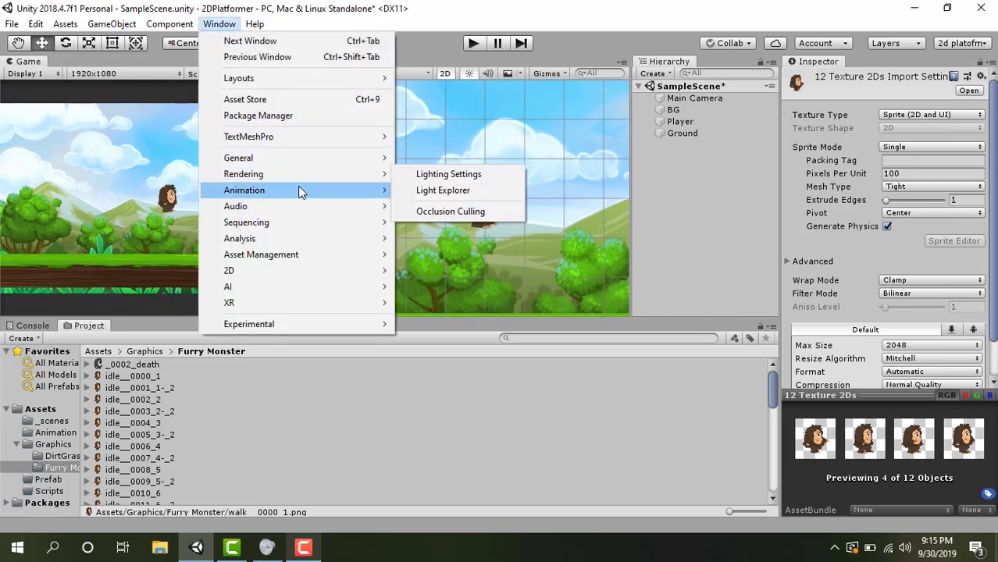
# Step: Open the Animator with Player's state graph, close the Game view, and widen the graph area
pyautogui.moveTo(297, 190)
pyautogui.click(424, 206)
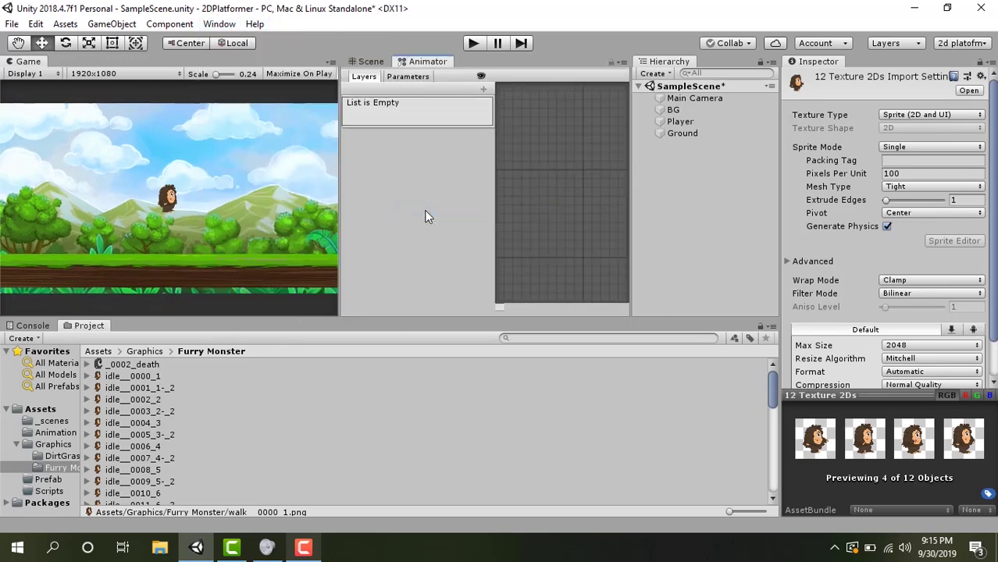
pyautogui.click(692, 118)
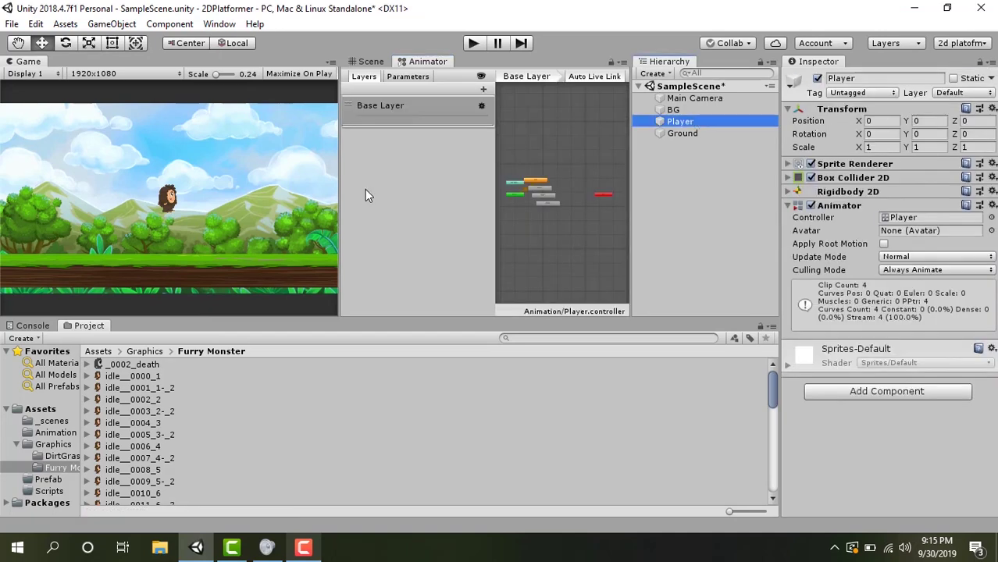
pyautogui.moveTo(339, 183); pyautogui.dragTo(146, 195)
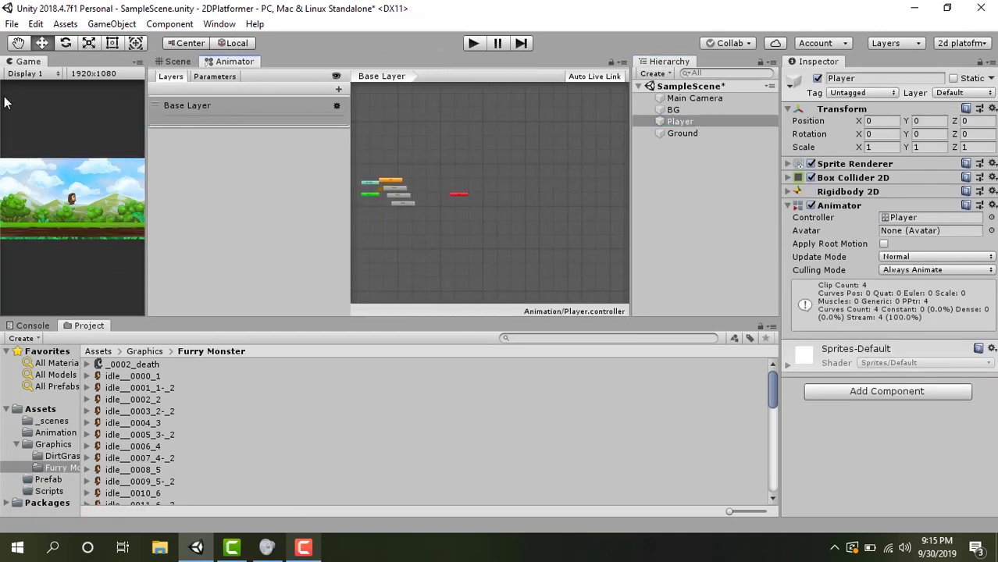
pyautogui.rightClick(24, 64)
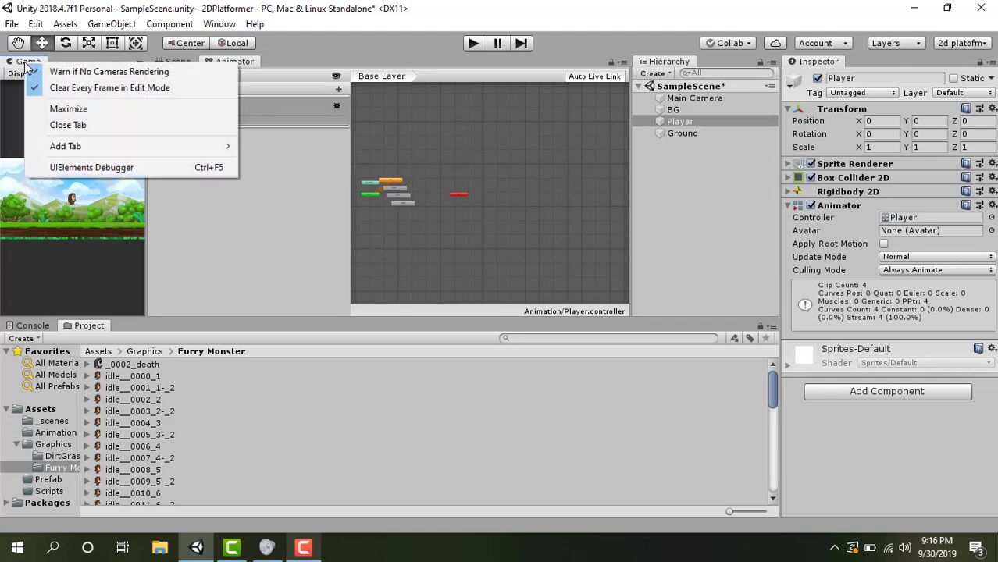
pyautogui.click(78, 127)
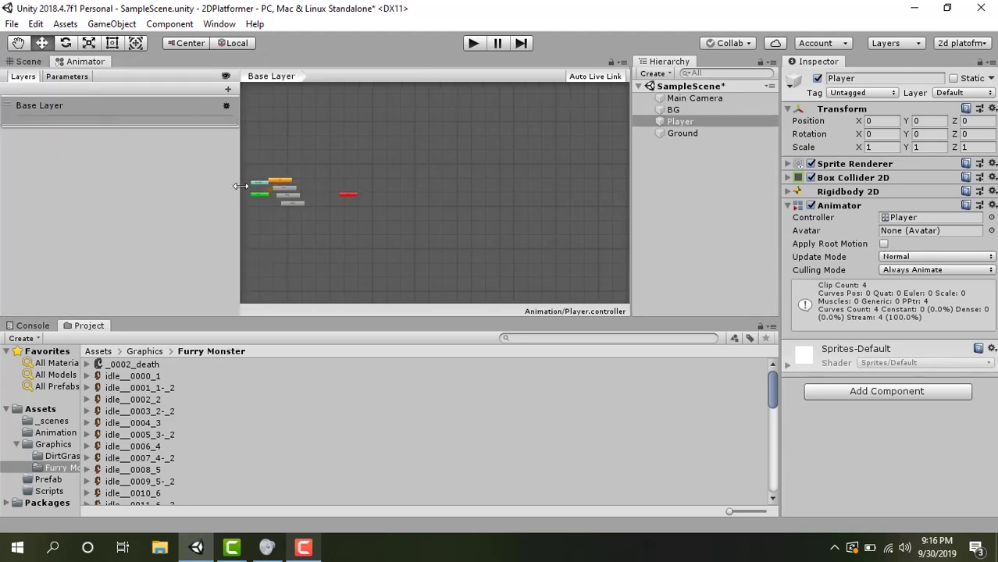
pyautogui.moveTo(241, 186); pyautogui.dragTo(119, 187)
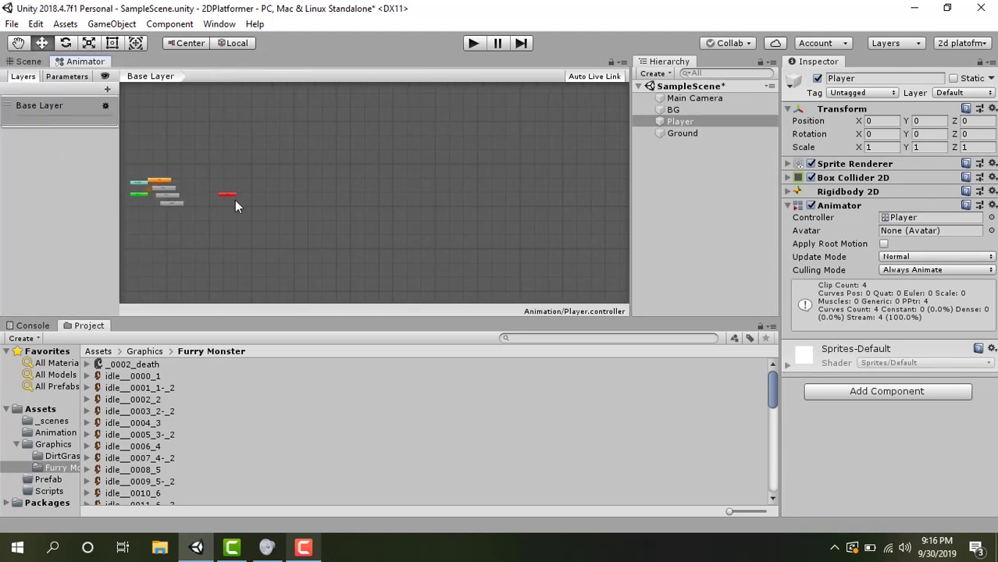
pyautogui.scroll(5, 212, 211)
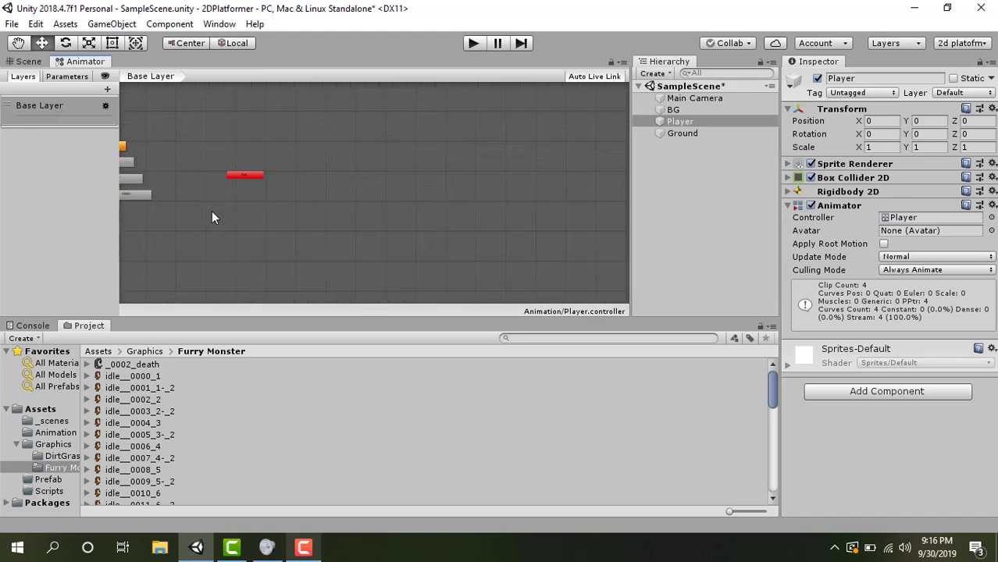
# Step: Zoom and pan the graph, then spread the Idle, Walk, Jump, Death and Exit states apart
pyautogui.moveTo(190, 206); pyautogui.dragTo(325, 233, button='middle')
pyautogui.scroll(2, 226, 278)
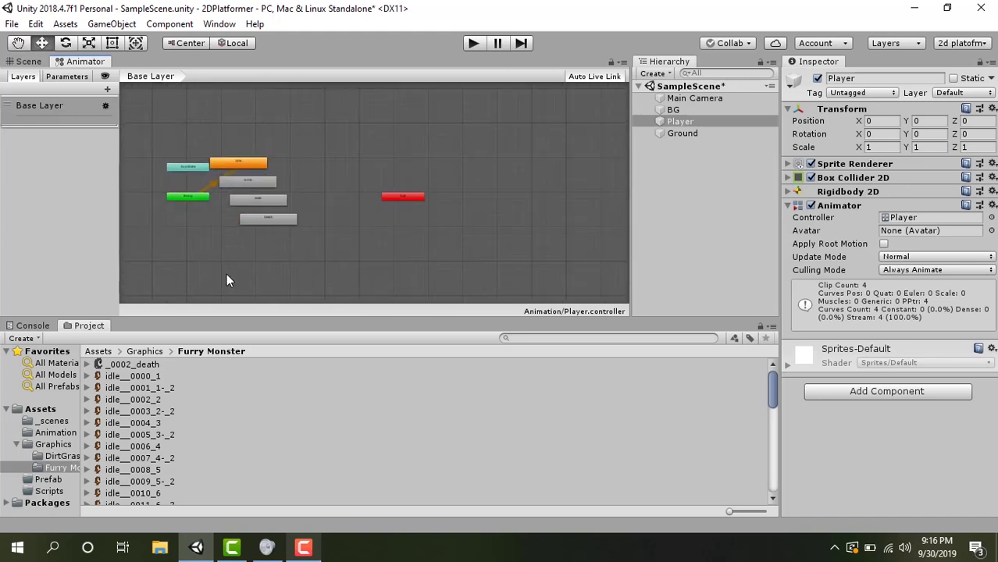
pyautogui.scroll(2, 207, 213)
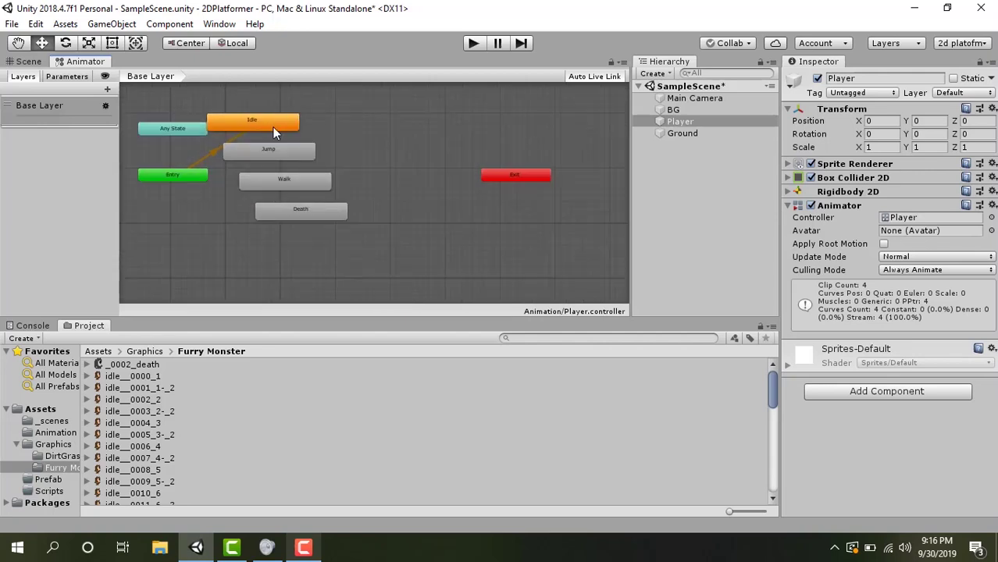
pyautogui.moveTo(271, 128); pyautogui.dragTo(367, 139)
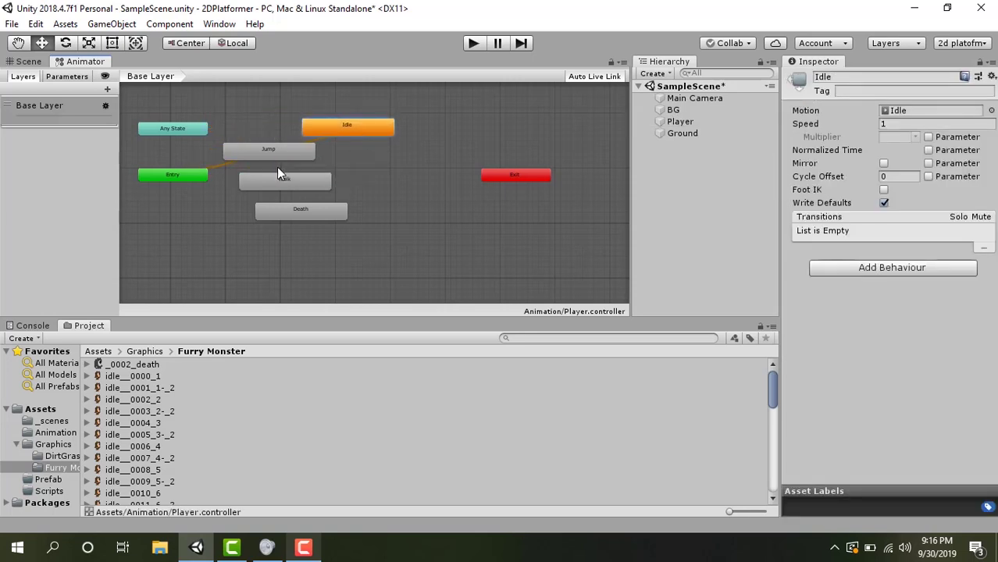
pyautogui.moveTo(274, 156); pyautogui.dragTo(469, 128)
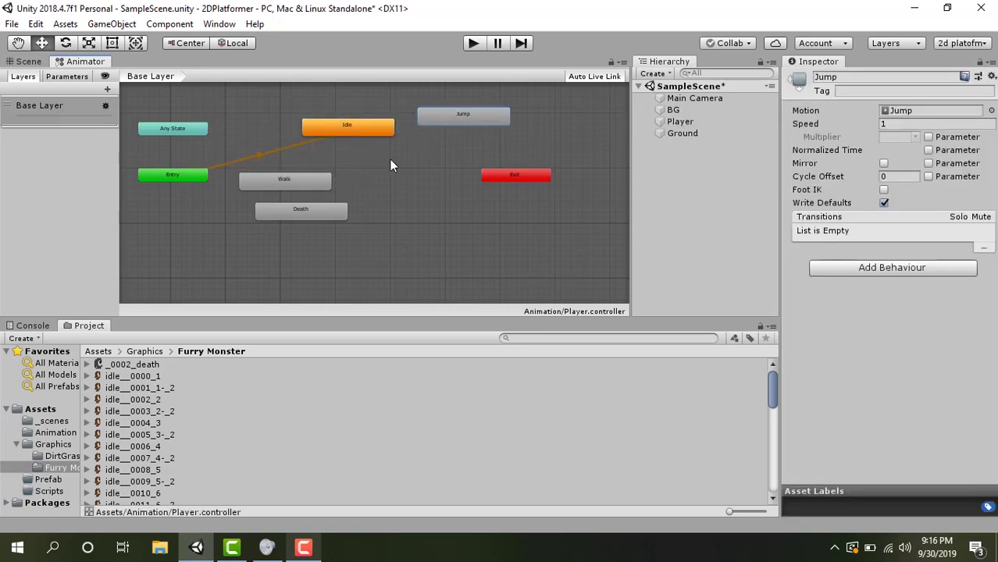
pyautogui.moveTo(283, 185); pyautogui.dragTo(243, 114)
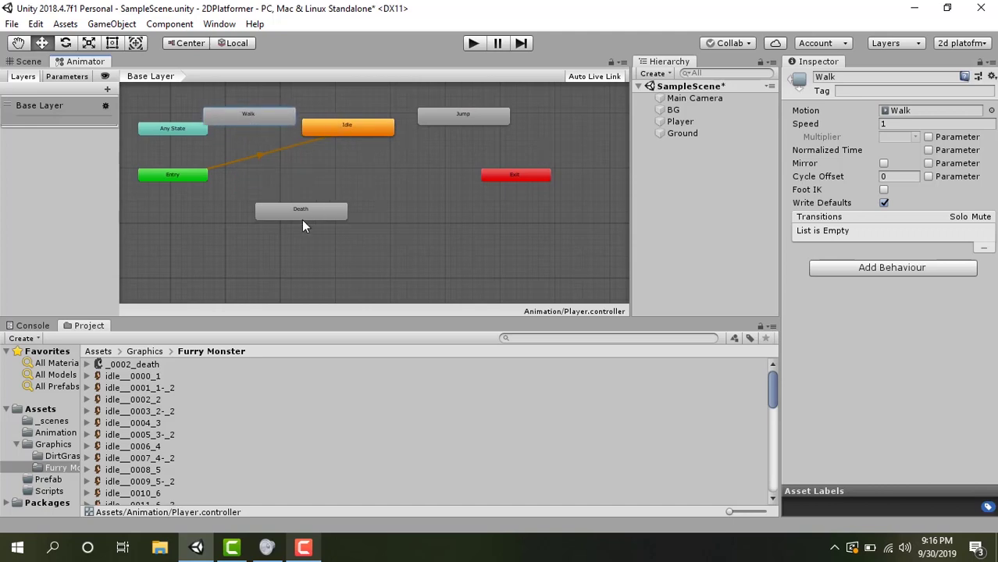
pyautogui.moveTo(303, 220); pyautogui.dragTo(213, 234)
pyautogui.moveTo(356, 131); pyautogui.dragTo(358, 196)
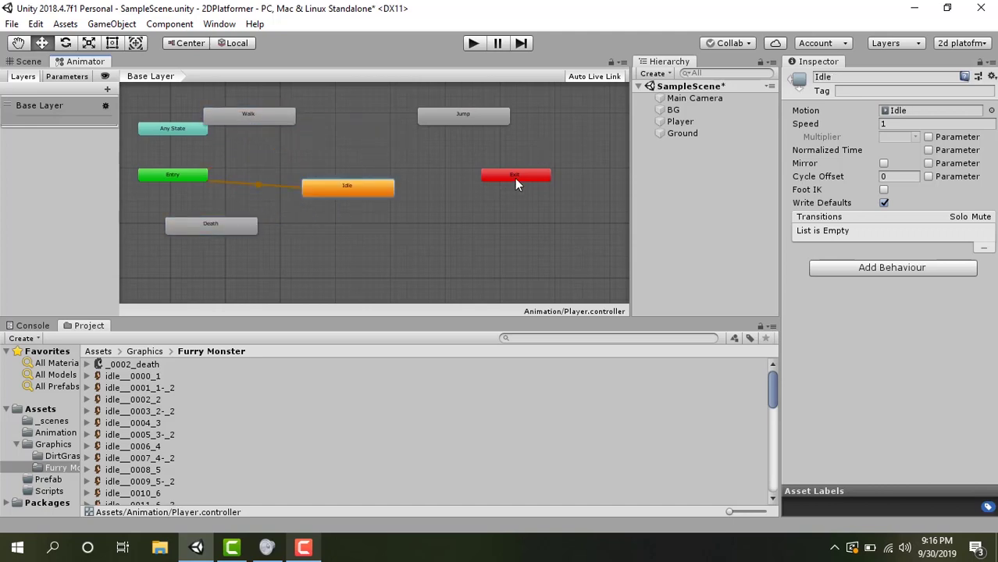
pyautogui.moveTo(517, 177); pyautogui.dragTo(190, 268)
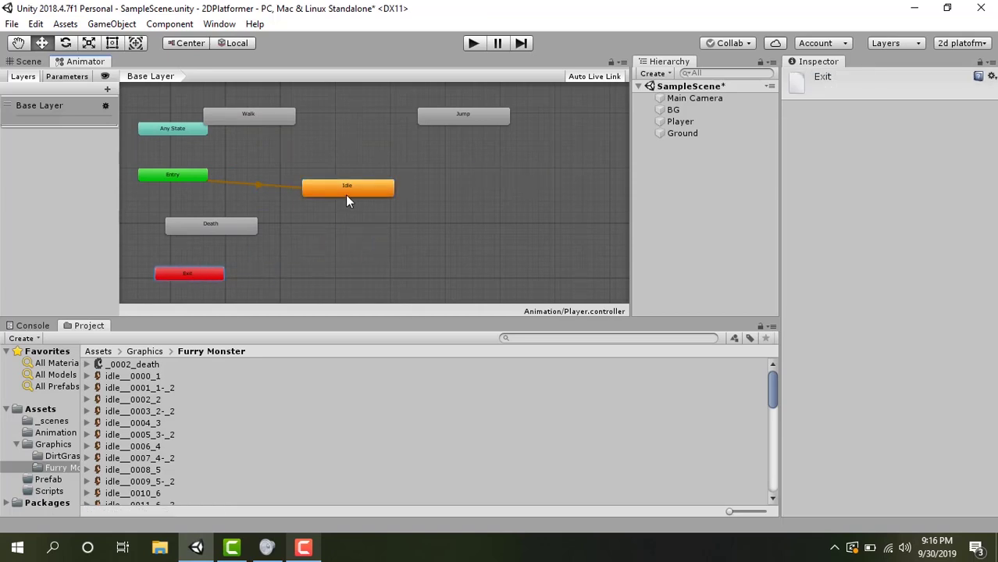
pyautogui.moveTo(347, 200); pyautogui.dragTo(403, 248)
pyautogui.moveTo(488, 125); pyautogui.dragTo(489, 164)
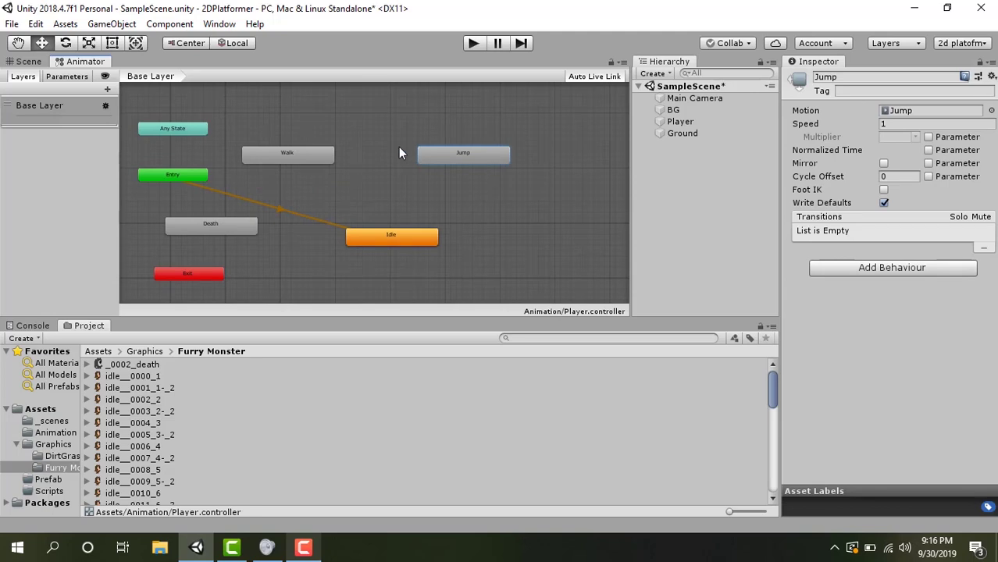
# Step: Add a float parameter named Speed in the Animator's Parameters list
pyautogui.click(66, 76)
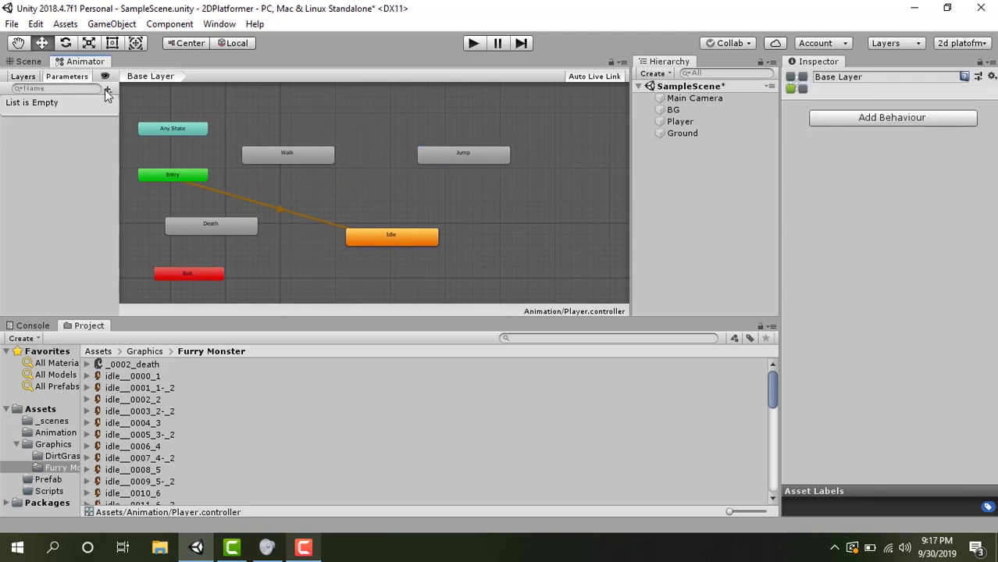
pyautogui.click(108, 89)
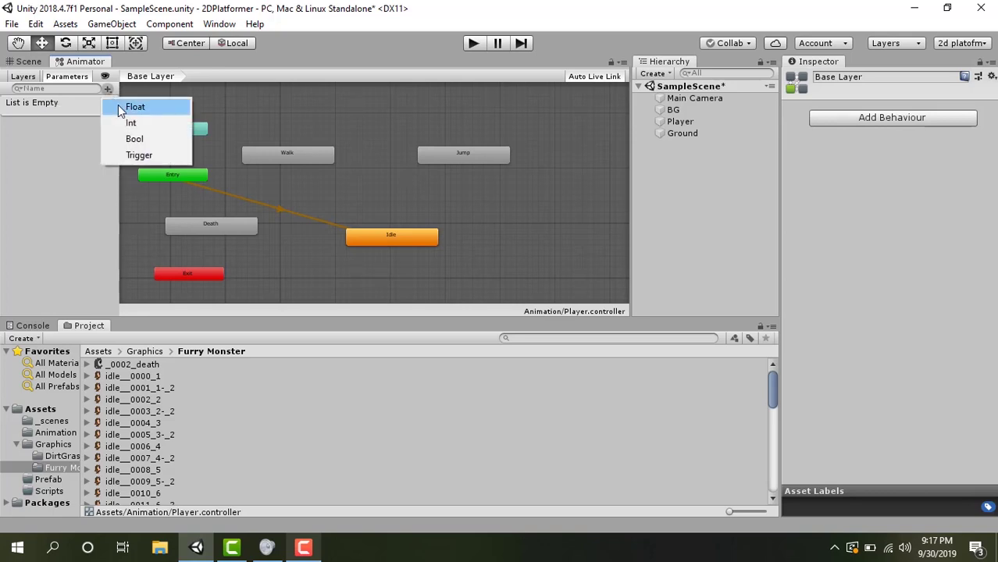
pyautogui.click(121, 108)
pyautogui.write('Sp')
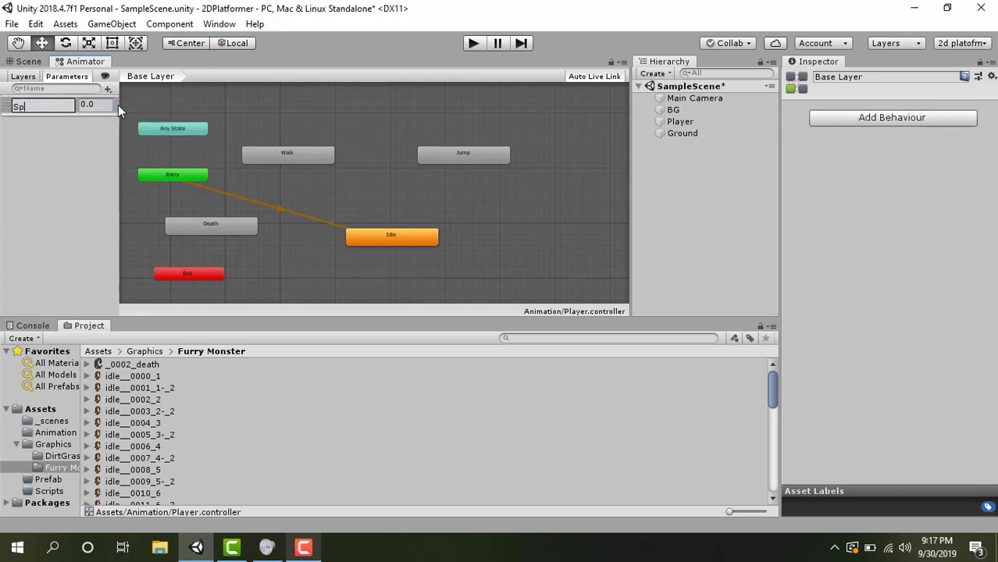
pyautogui.write('eed')
pyautogui.press('Return')
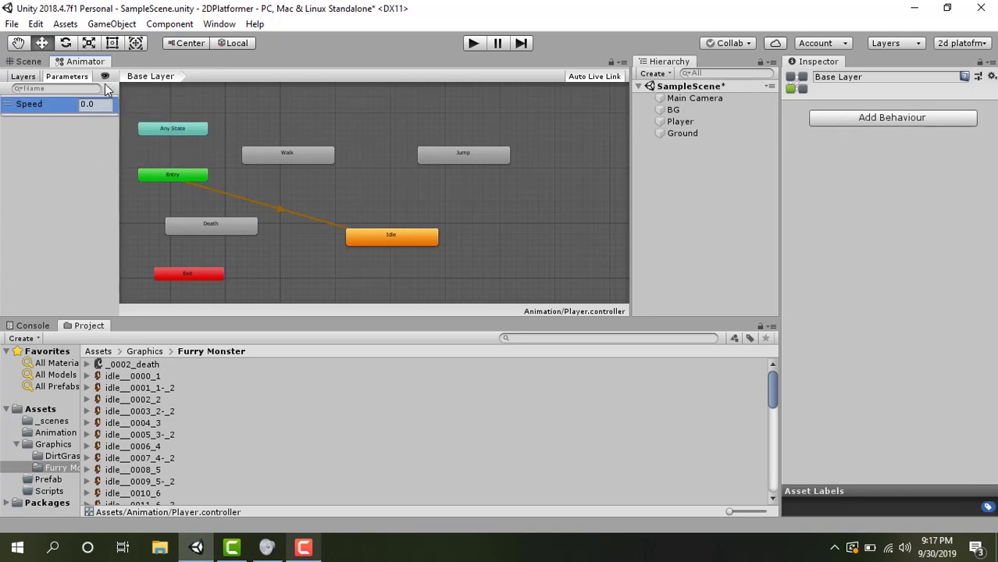
# Step: Add a bool parameter named Grounded
pyautogui.click(108, 89)
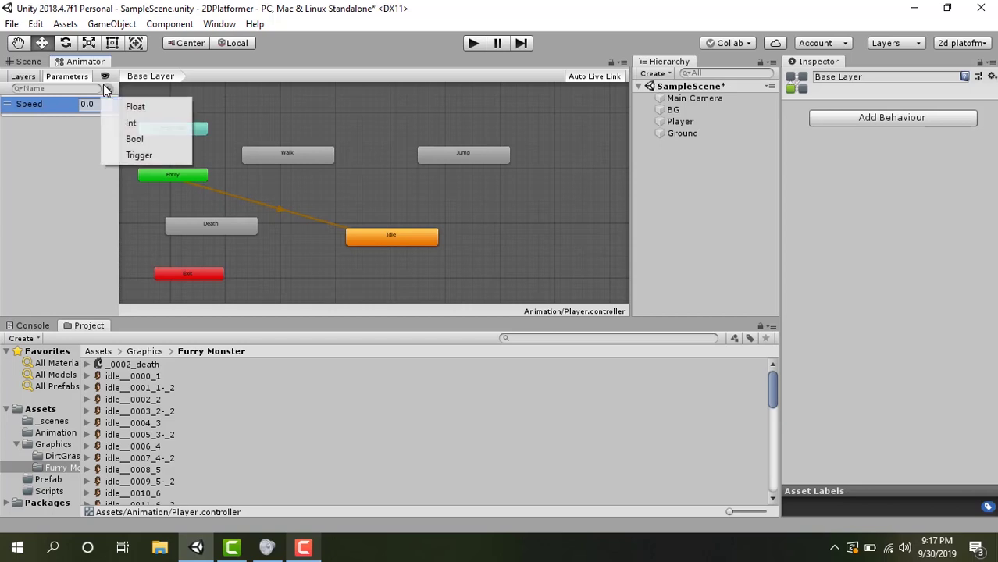
pyautogui.click(144, 138)
pyautogui.write('Ground')
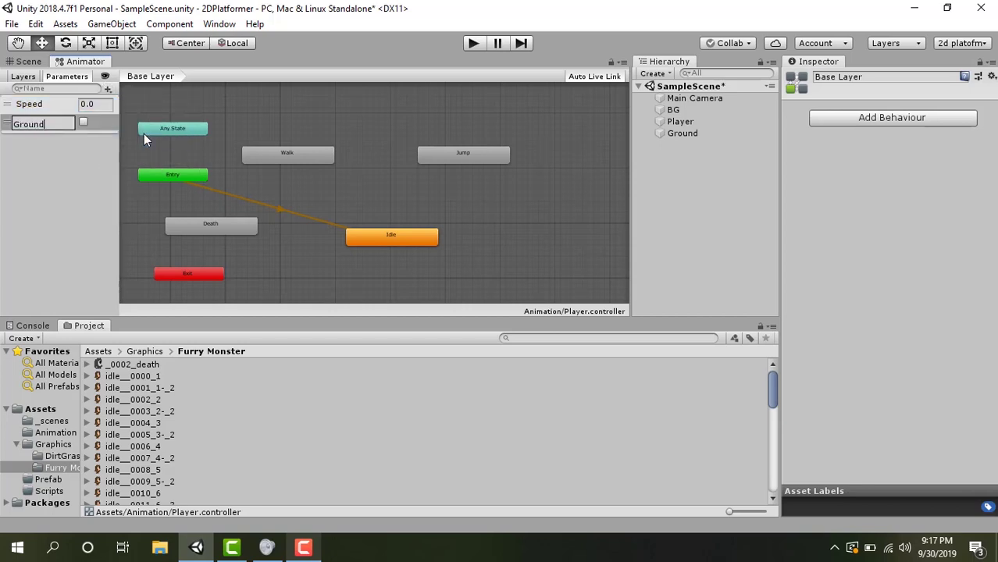
pyautogui.write('ed')
pyautogui.press('Return')
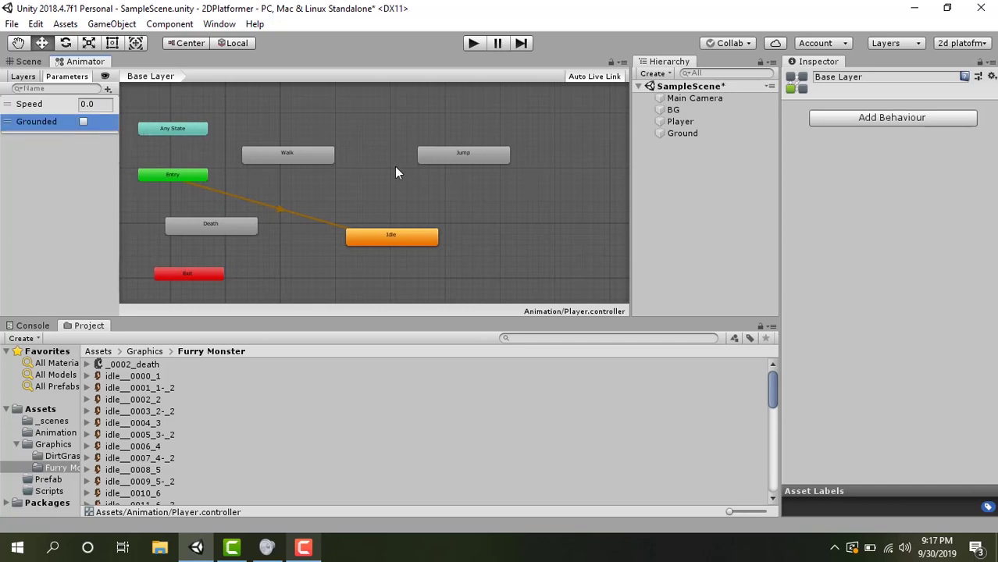
# Step: Make transitions from Idle to Jump and from Jump back to Idle
pyautogui.scroll(4, 394, 172)
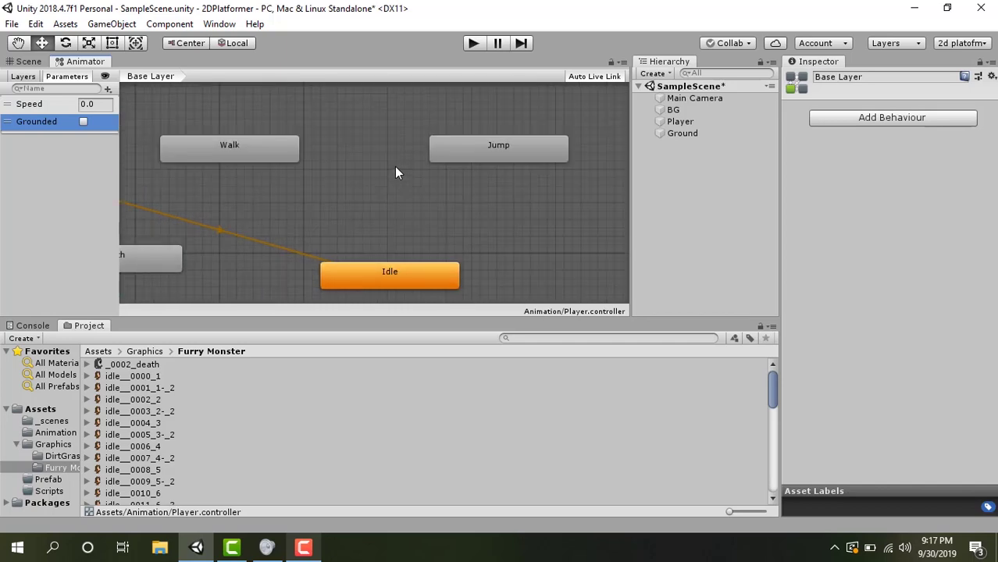
pyautogui.rightClick(399, 262)
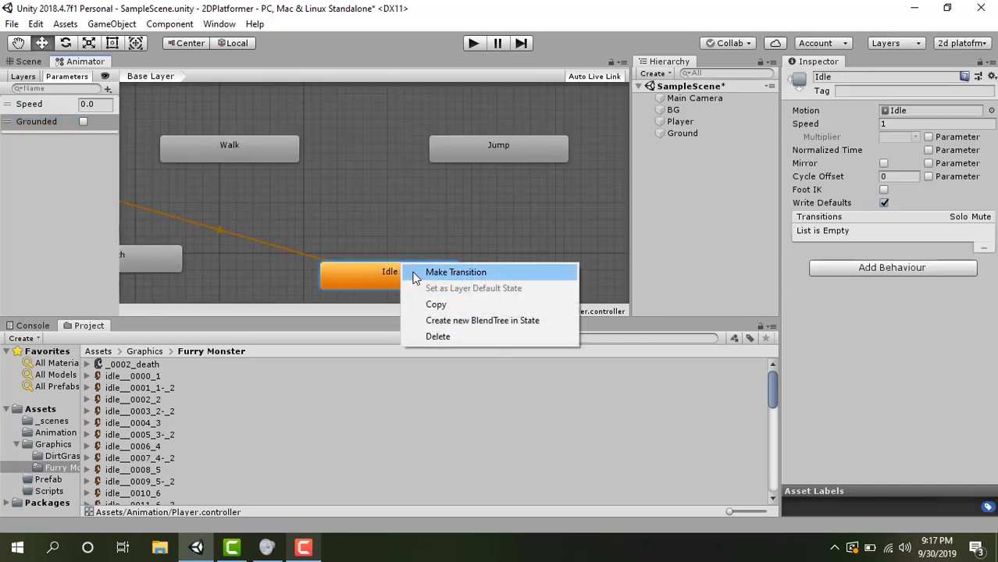
pyautogui.click(412, 272)
pyautogui.click(529, 154)
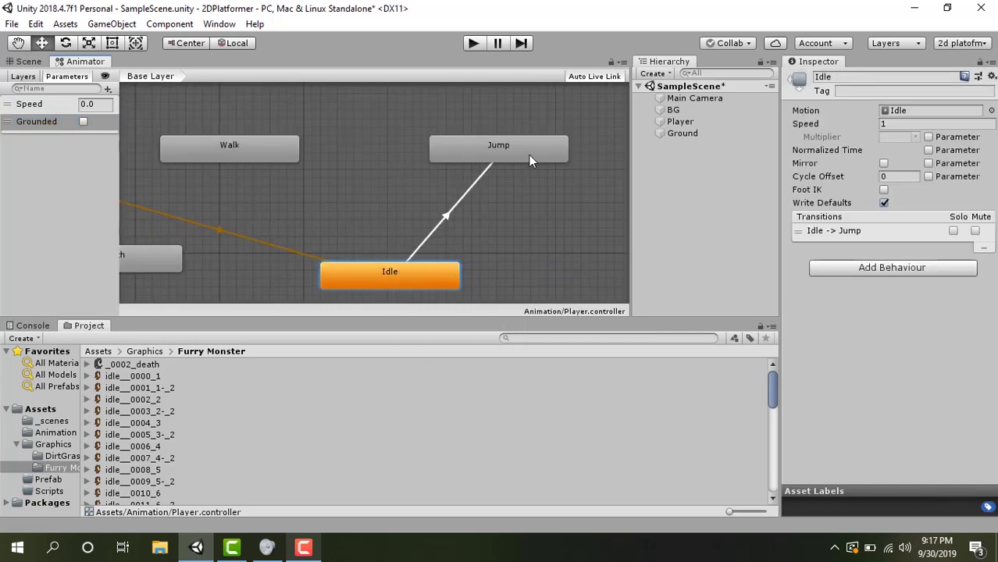
pyautogui.rightClick(529, 154)
pyautogui.click(547, 163)
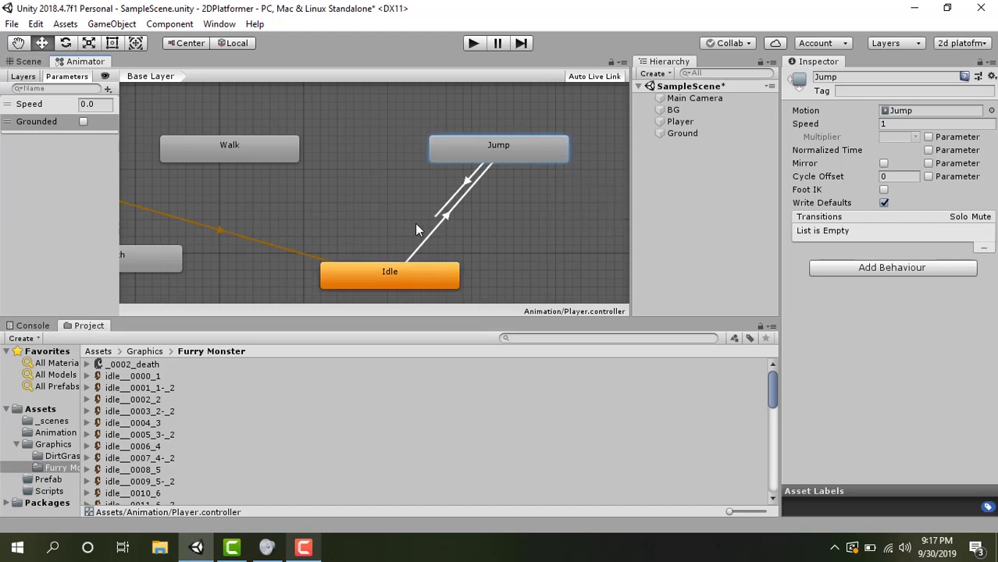
pyautogui.click(382, 273)
# Step: Make transitions from Idle to Walk and from Walk back to Idle
pyautogui.click(332, 266)
pyautogui.rightClick(333, 267)
pyautogui.click(363, 276)
pyautogui.click(238, 147)
pyautogui.rightClick(237, 148)
pyautogui.click(270, 157)
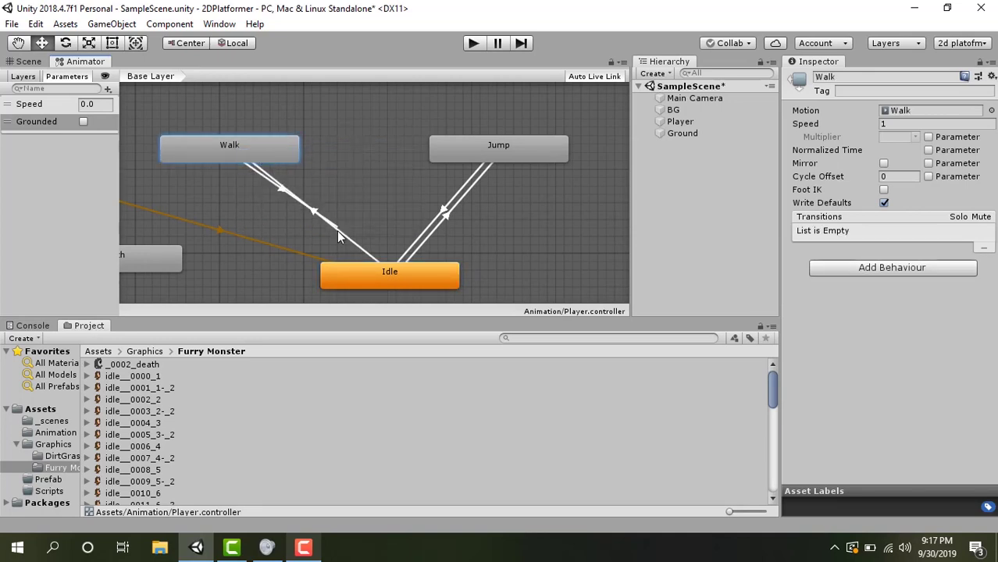
pyautogui.click(354, 264)
# Step: Make transitions from Walk to Jump and from Jump back to Walk
pyautogui.rightClick(293, 145)
pyautogui.click(296, 156)
pyautogui.click(500, 151)
pyautogui.rightClick(500, 152)
pyautogui.click(512, 156)
pyautogui.click(229, 145)
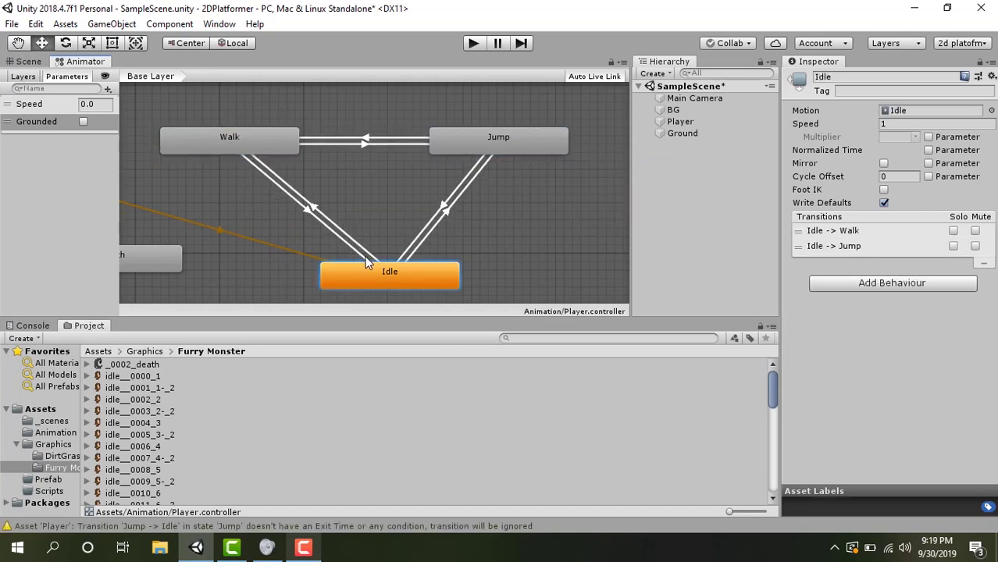
# Step: Make the Idle-to-Walk transition skip exit time and fixed duration, with a Transition Duration of 0
pyautogui.click(318, 217)
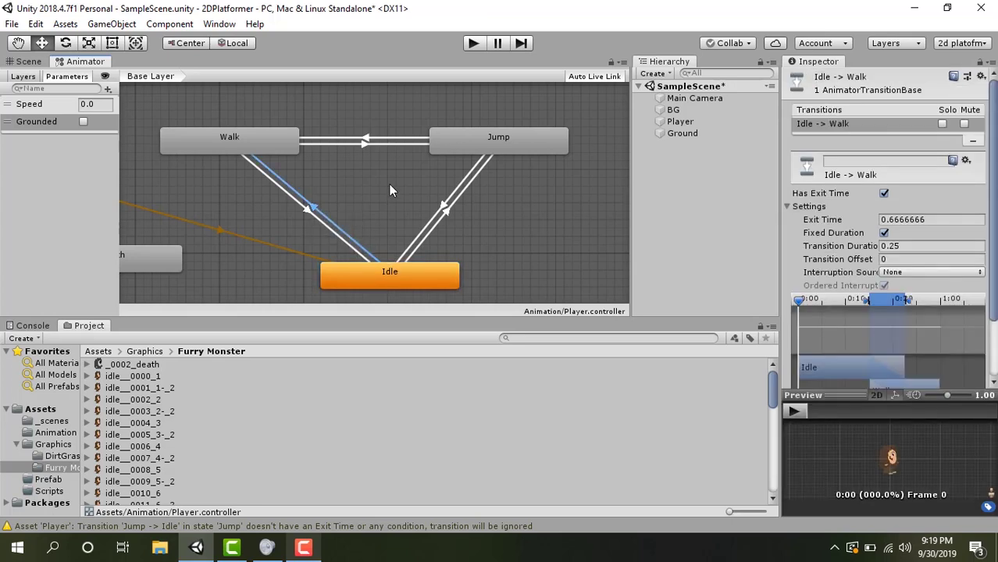
pyautogui.click(884, 193)
pyautogui.click(883, 233)
pyautogui.click(894, 248)
pyautogui.write('0')
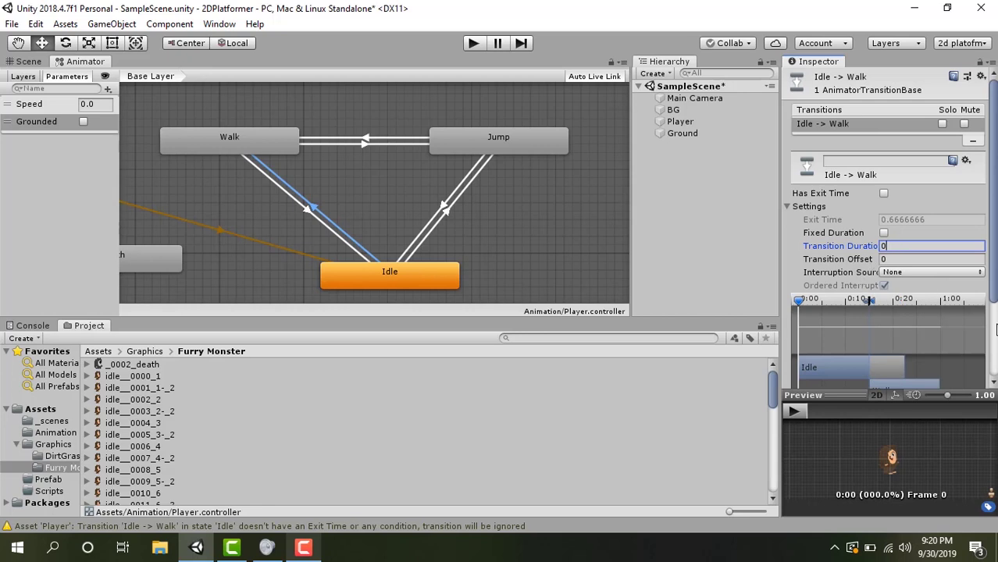
# Step: Add the Idle-to-Walk conditions Speed Greater 0.1 and Grounded true
pyautogui.scroll(-3, 995, 330)
pyautogui.click(954, 338)
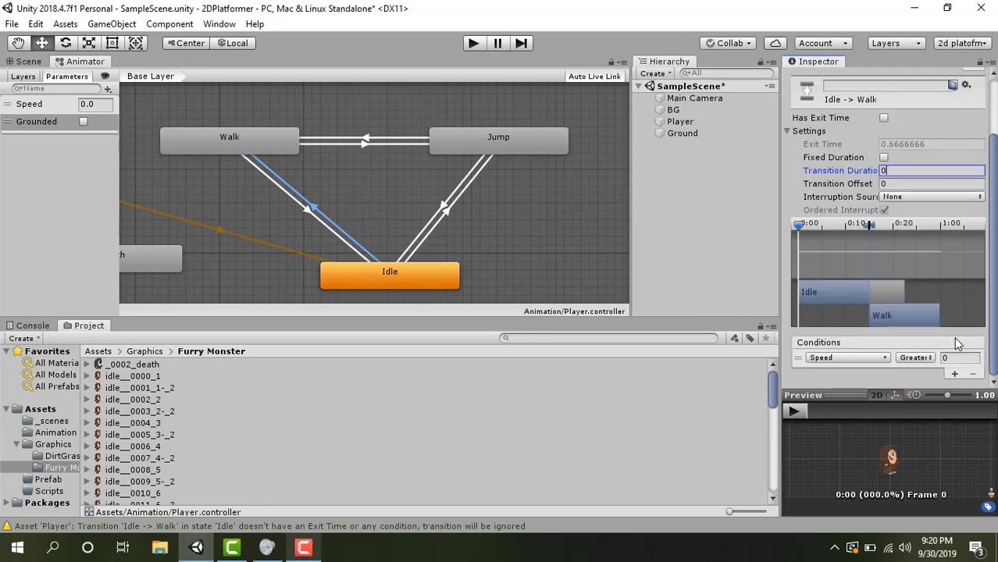
pyautogui.click(908, 357)
pyautogui.click(928, 372)
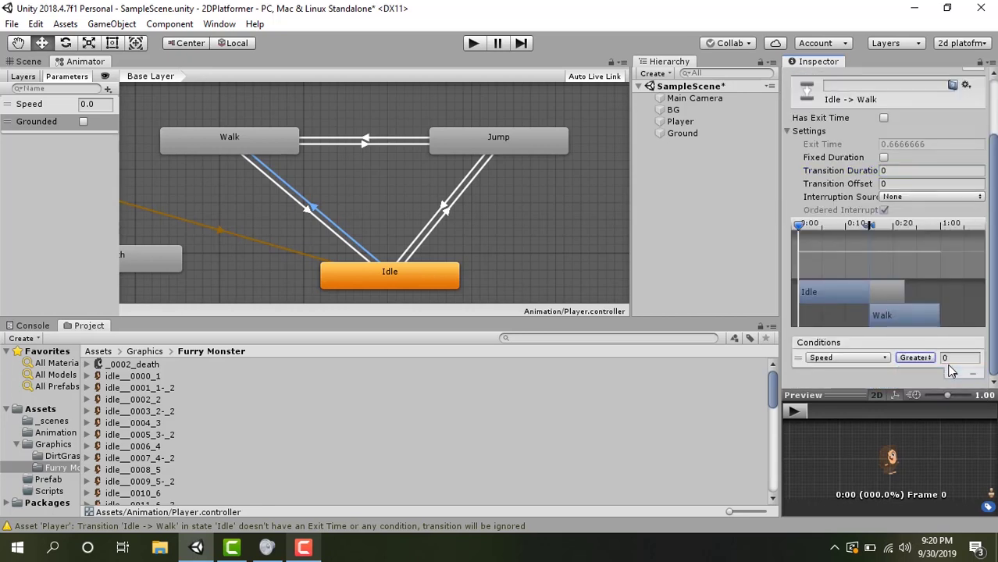
pyautogui.click(950, 359)
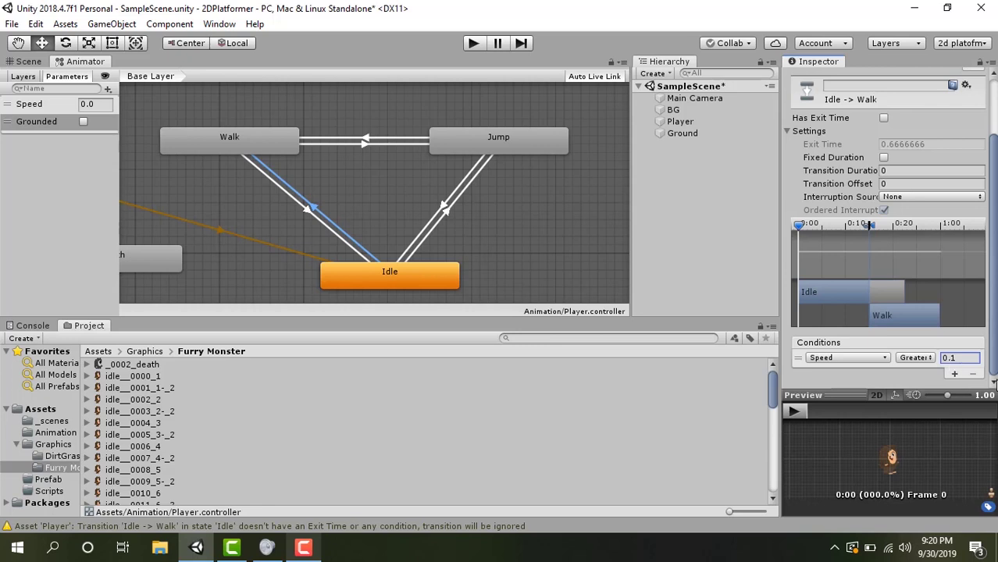
pyautogui.click(954, 374)
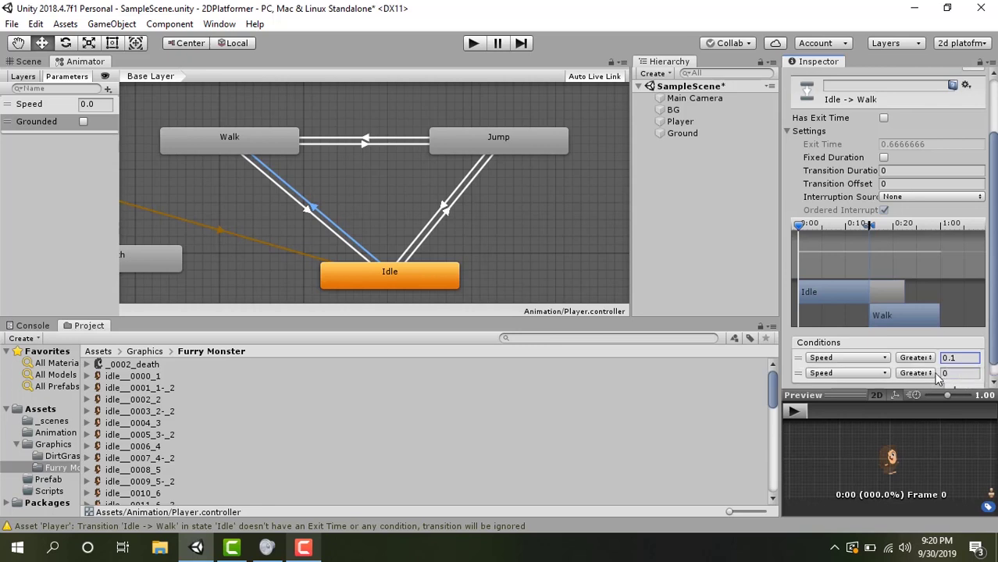
pyautogui.click(888, 374)
pyautogui.click(840, 433)
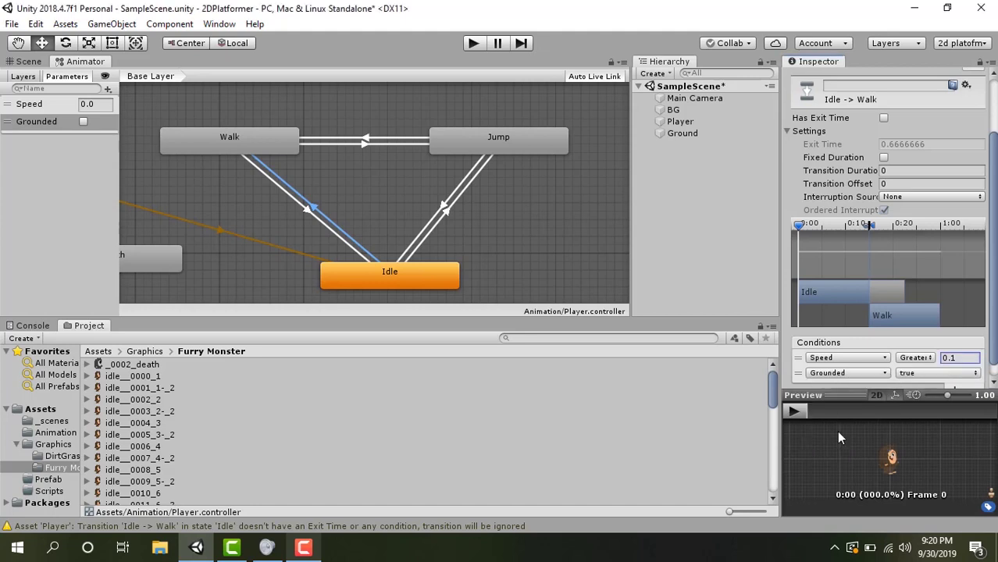
# Step: Make the Walk-to-Idle transition skip exit time and fixed duration, with a Transition Duration of 0
pyautogui.click(309, 214)
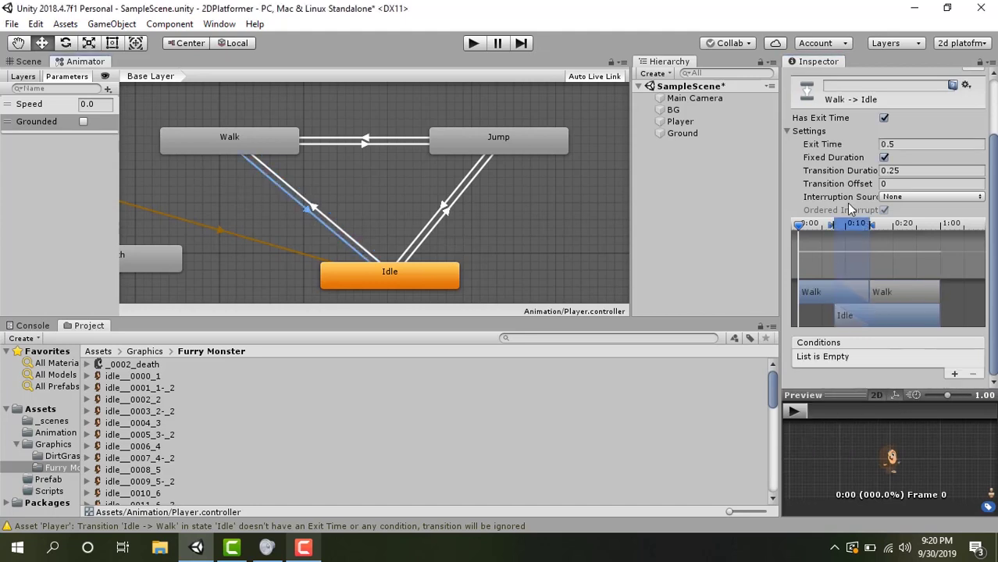
pyautogui.click(883, 118)
pyautogui.click(884, 157)
pyautogui.click(890, 171)
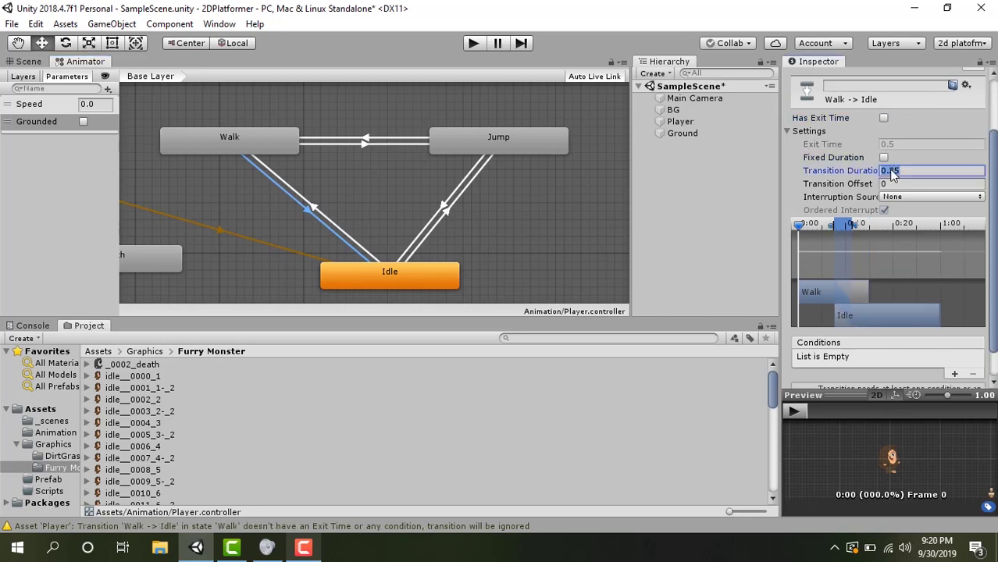
pyautogui.write('0')
# Step: Add the Walk-to-Idle conditions Speed Less 0.1 and Grounded true
pyautogui.scroll(-2, 917, 320)
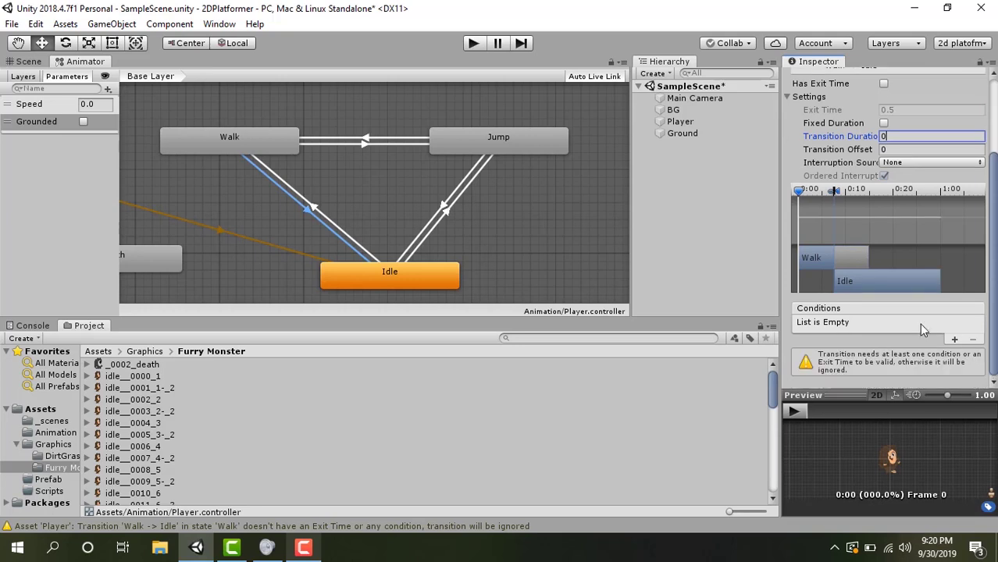
pyautogui.click(953, 338)
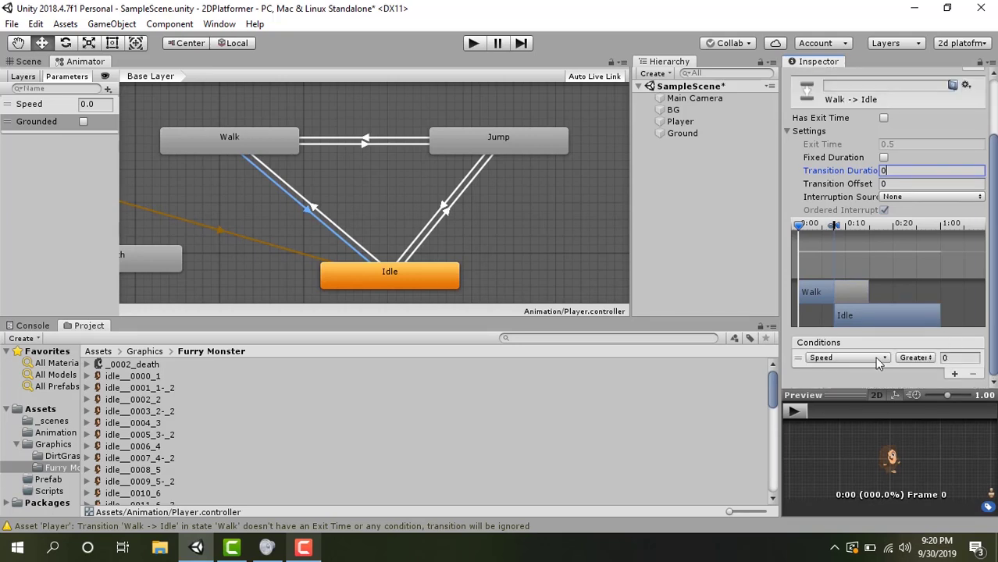
pyautogui.click(917, 357)
pyautogui.click(929, 386)
pyautogui.click(945, 359)
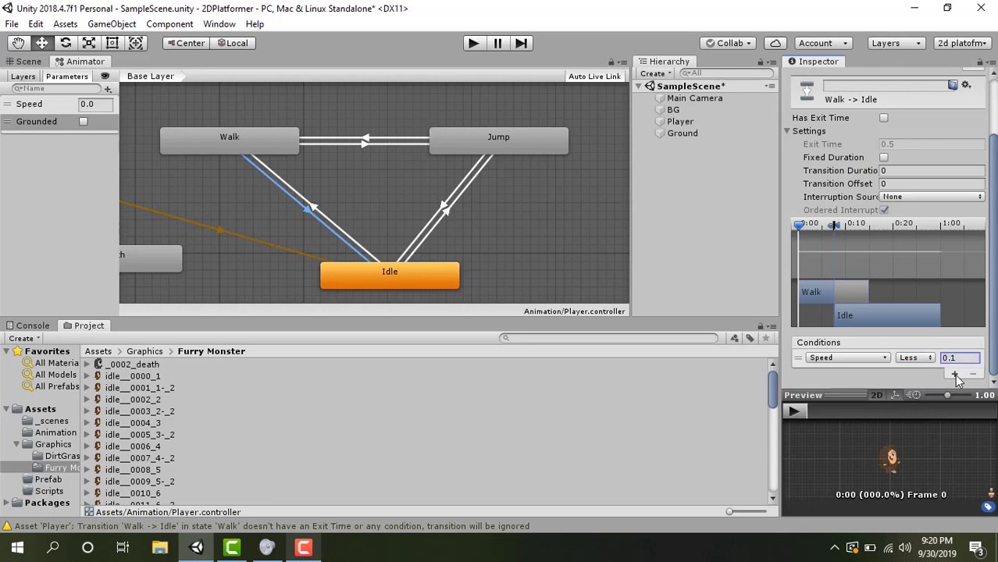
pyautogui.click(954, 374)
pyautogui.click(828, 375)
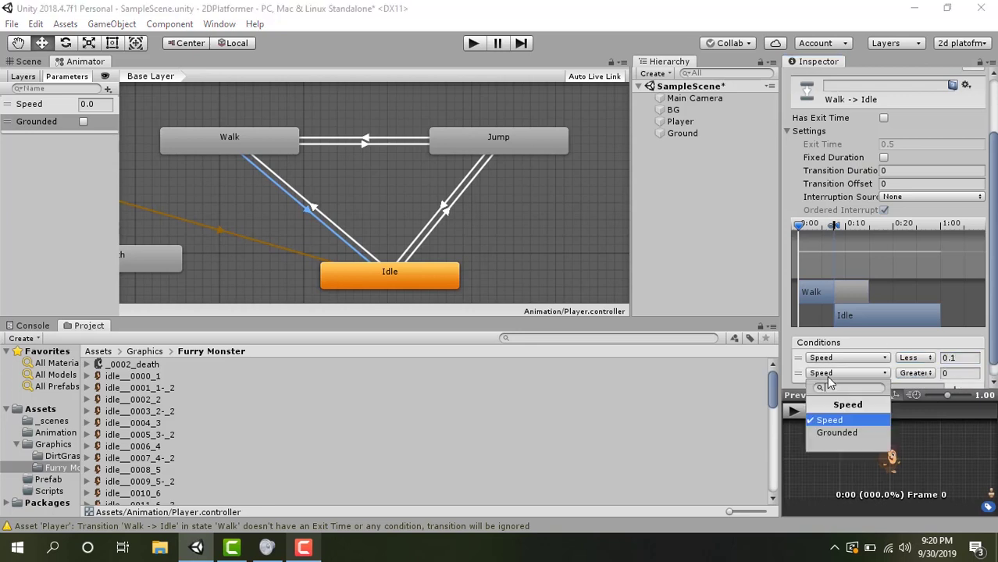
pyautogui.click(833, 432)
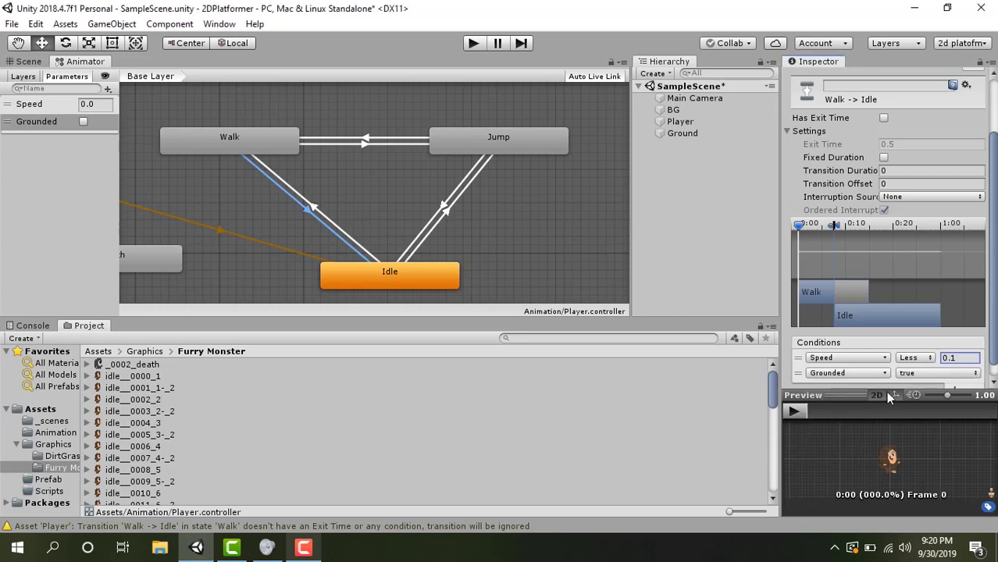
pyautogui.click(417, 263)
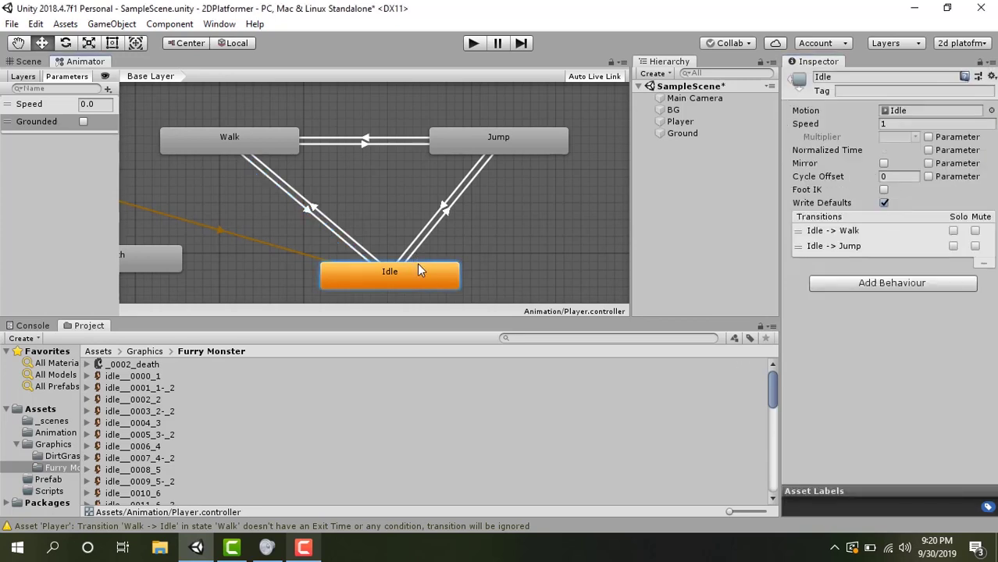
# Step: Make the Idle-to-Jump transition skip exit time and fixed duration, with a Transition Duration of 0
pyautogui.click(447, 208)
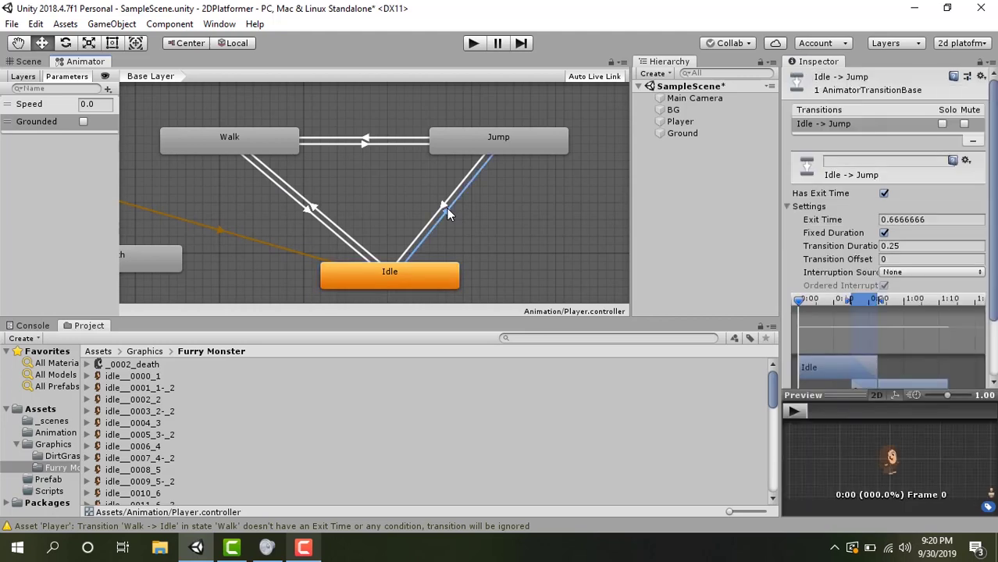
pyautogui.click(884, 193)
pyautogui.click(883, 232)
pyautogui.click(890, 247)
pyautogui.write('0')
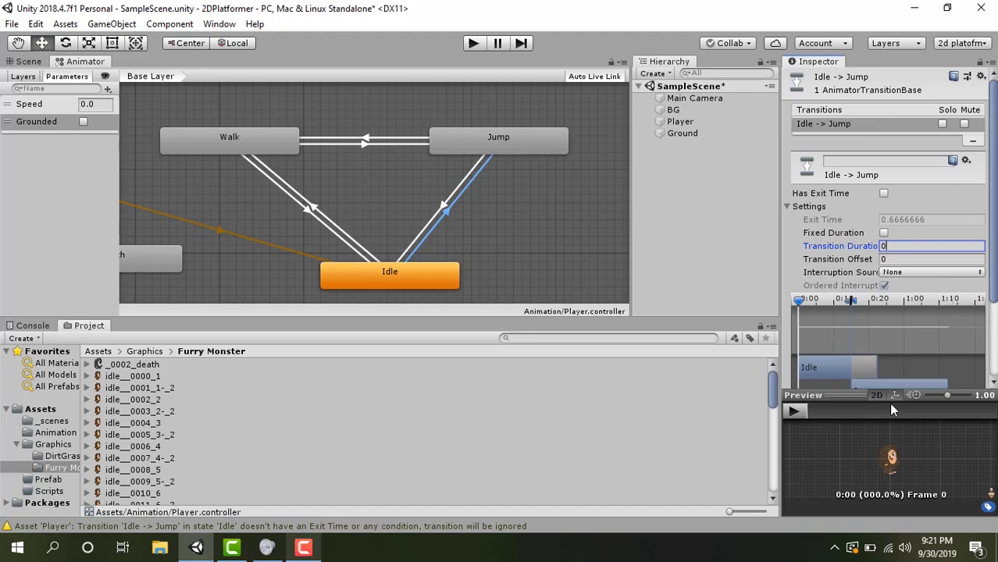
# Step: Add the Idle-to-Jump conditions Speed Less 0.1 and Grounded false
pyautogui.scroll(-3, 882, 234)
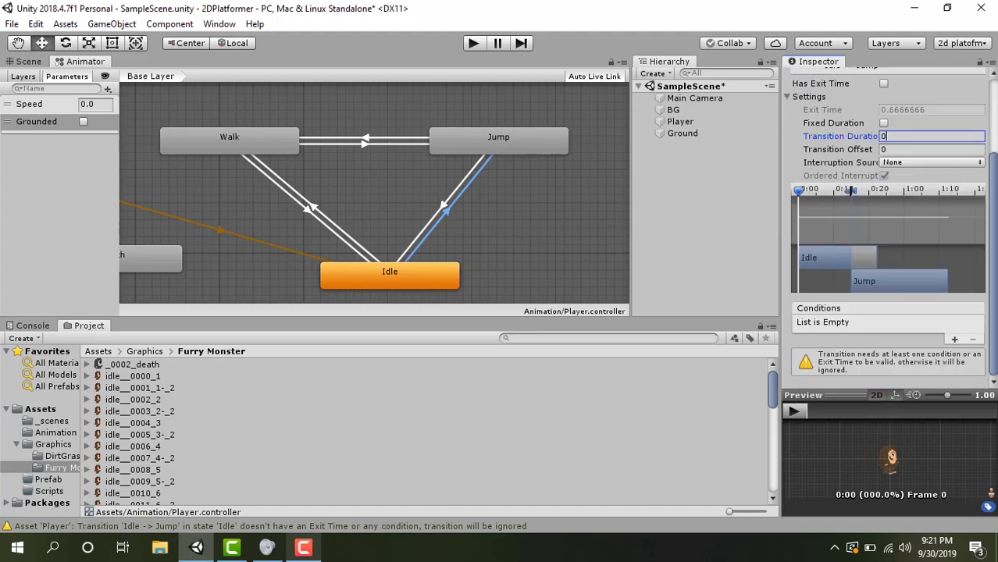
pyautogui.click(956, 340)
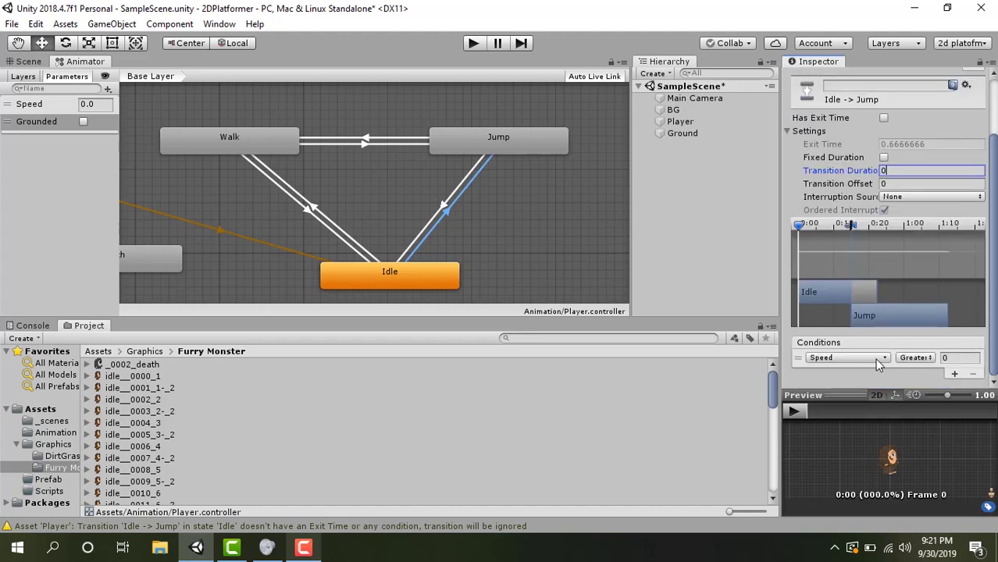
pyautogui.click(914, 358)
pyautogui.click(927, 390)
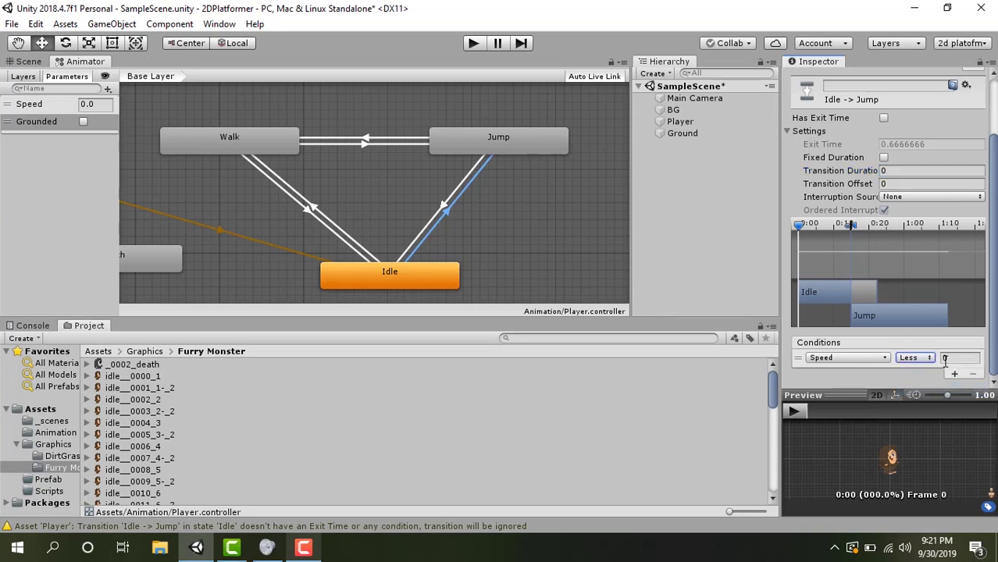
pyautogui.click(948, 357)
pyautogui.write('0.1')
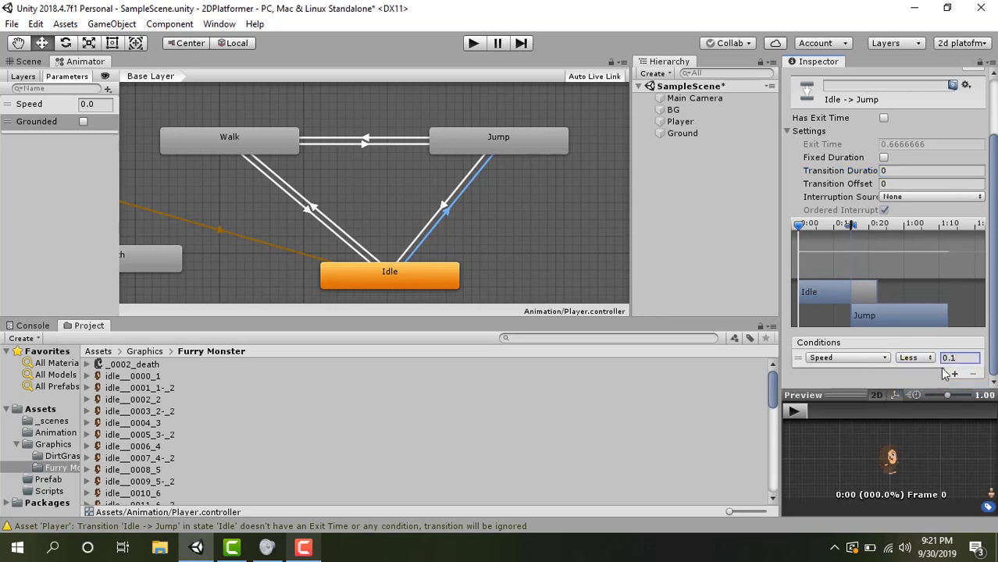
pyautogui.click(952, 373)
pyautogui.click(852, 374)
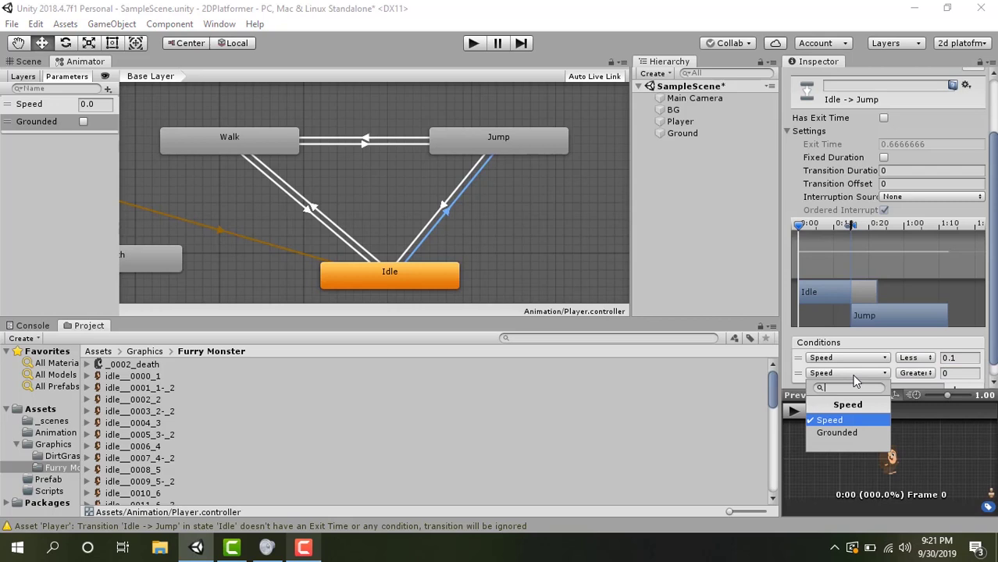
pyautogui.click(839, 430)
pyautogui.click(913, 374)
pyautogui.click(923, 403)
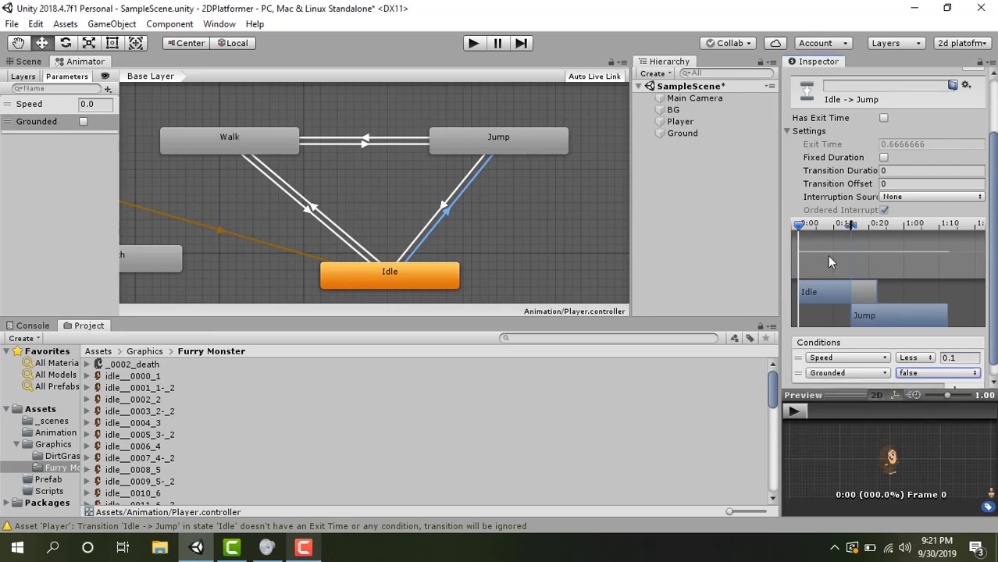
# Step: Make the Jump-to-Idle transition skip exit time and fixed duration, with a Transition Duration of 0
pyautogui.click(442, 206)
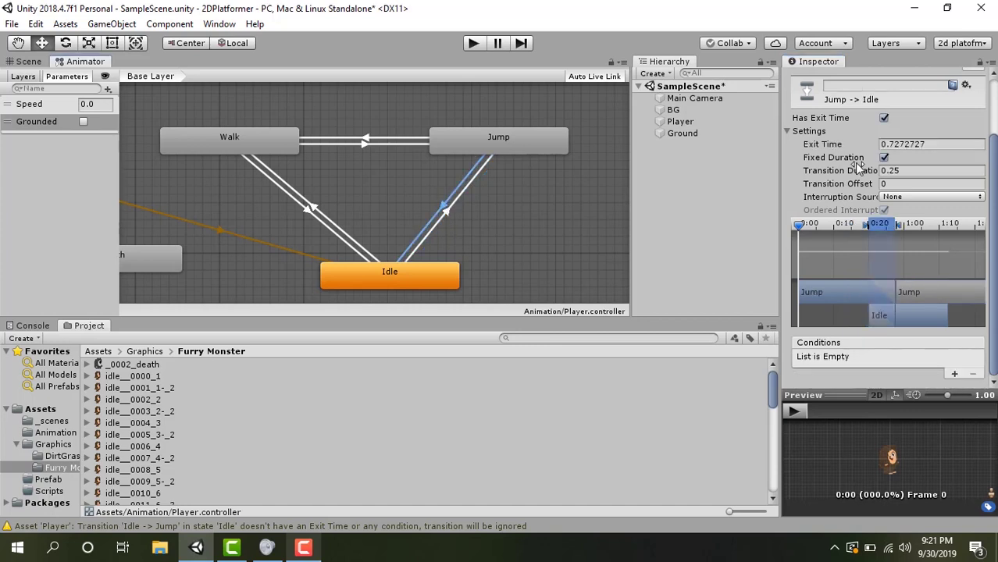
pyautogui.click(883, 118)
pyautogui.click(884, 157)
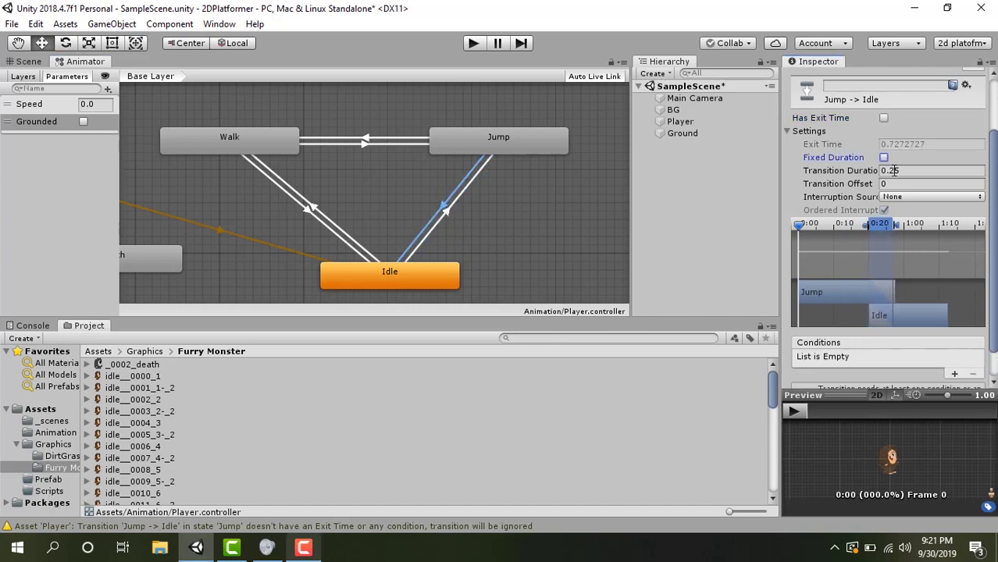
pyautogui.click(890, 170)
pyautogui.write('0')
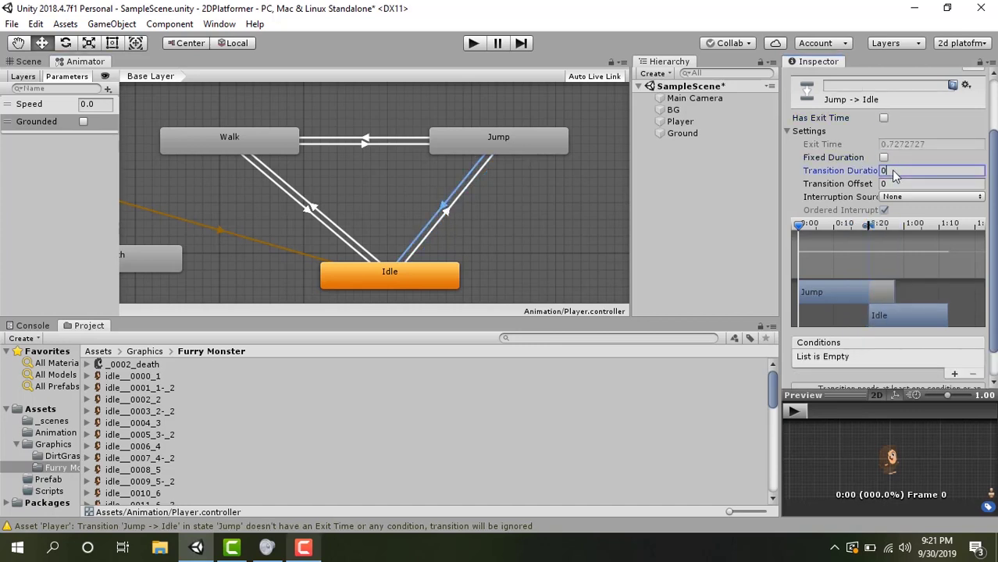
# Step: Add the Jump-to-Idle conditions Speed Less 0.1 and Grounded true
pyautogui.click(954, 375)
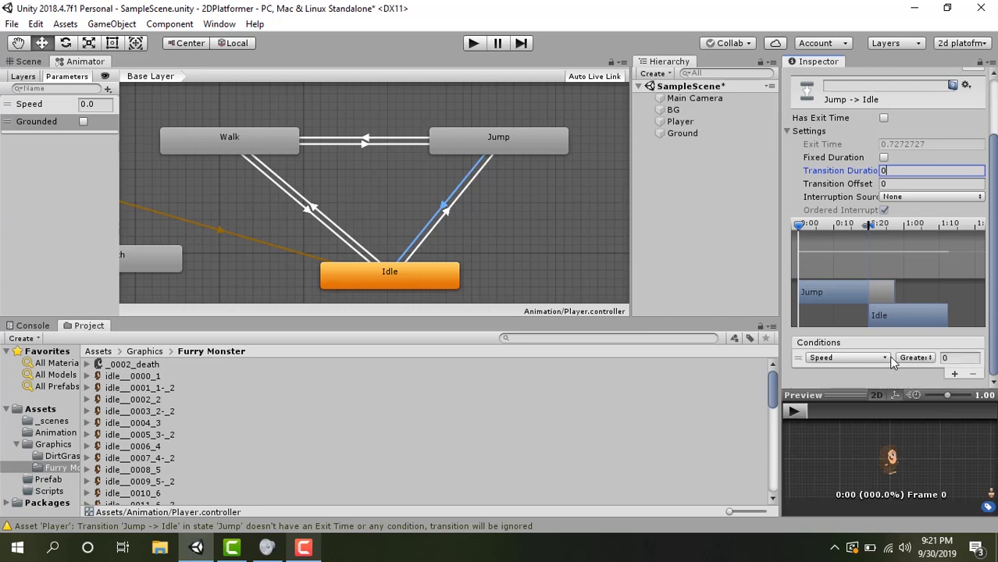
pyautogui.click(911, 358)
pyautogui.click(928, 389)
pyautogui.click(946, 358)
pyautogui.write('0.1')
pyautogui.click(951, 374)
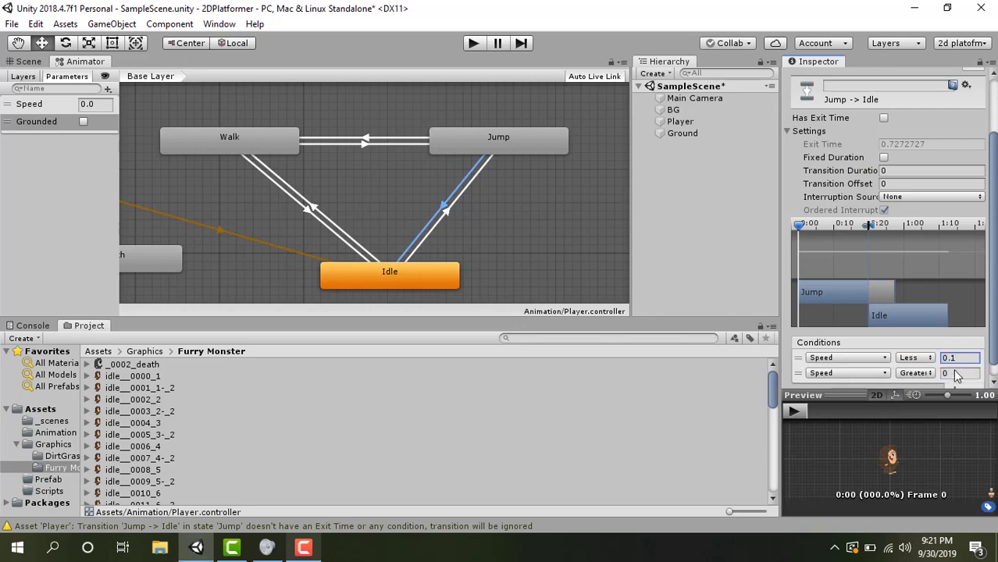
pyautogui.click(875, 379)
pyautogui.click(847, 433)
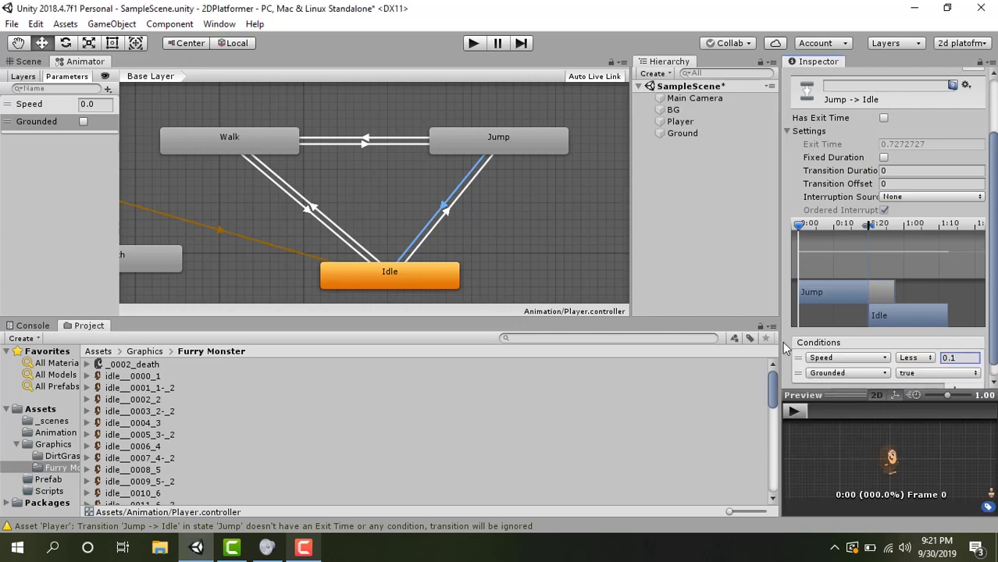
# Step: Make the Walk-to-Jump transition skip exit time and fixed duration, with a Transition Duration of 0
pyautogui.click(391, 143)
pyautogui.click(883, 119)
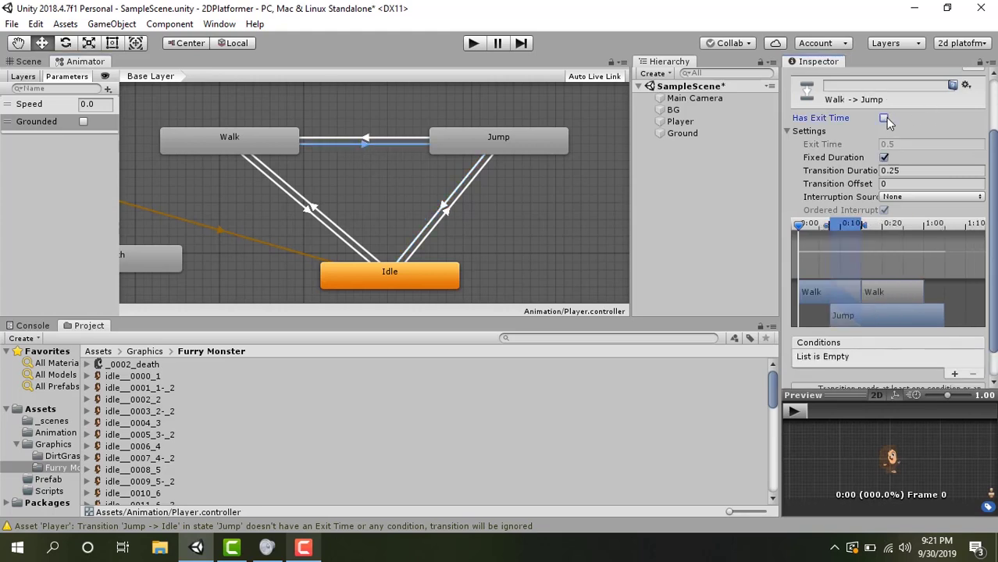
pyautogui.click(884, 158)
pyautogui.click(890, 170)
pyautogui.write('0')
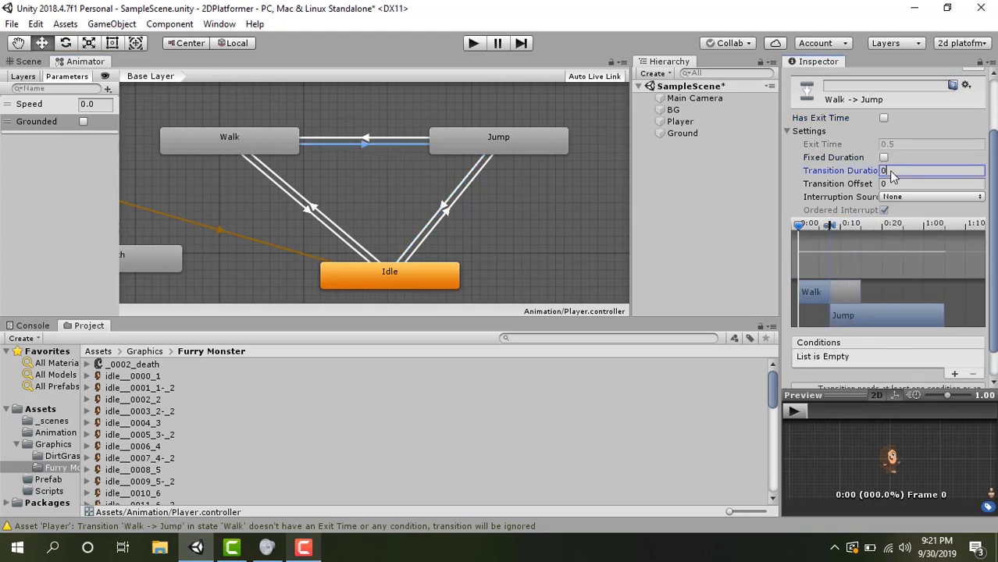
# Step: Add the Walk-to-Jump conditions Speed Greater 0.1 and Grounded false
pyautogui.scroll(-1, 964, 346)
pyautogui.click(955, 340)
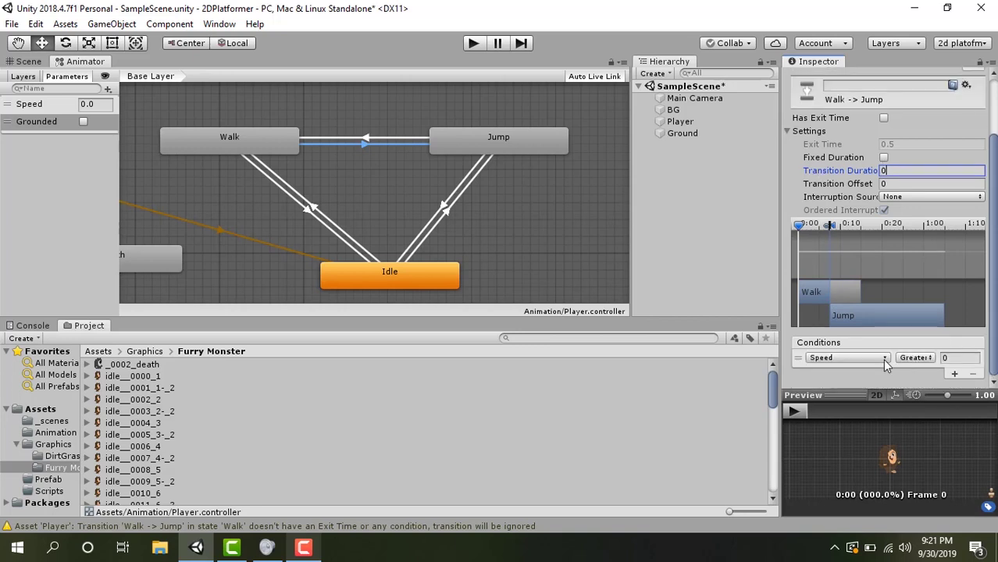
pyautogui.click(886, 365)
pyautogui.click(954, 358)
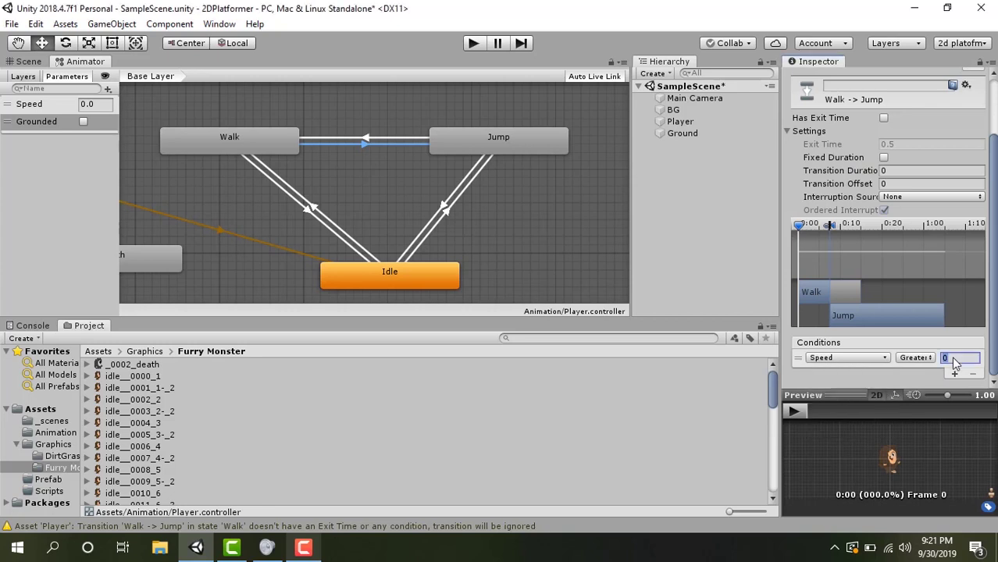
pyautogui.write('0.1')
pyautogui.click(954, 373)
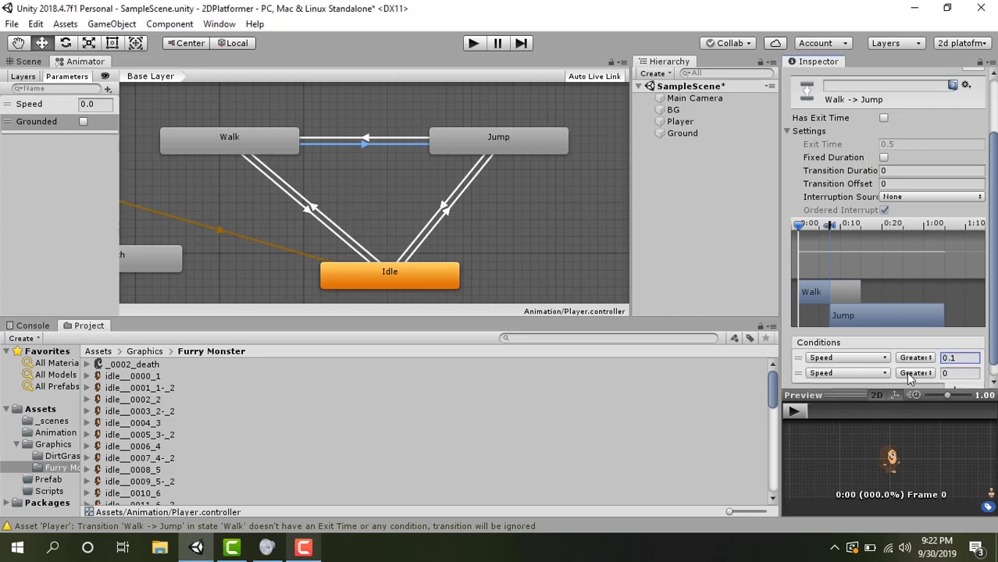
pyautogui.click(859, 373)
pyautogui.click(839, 432)
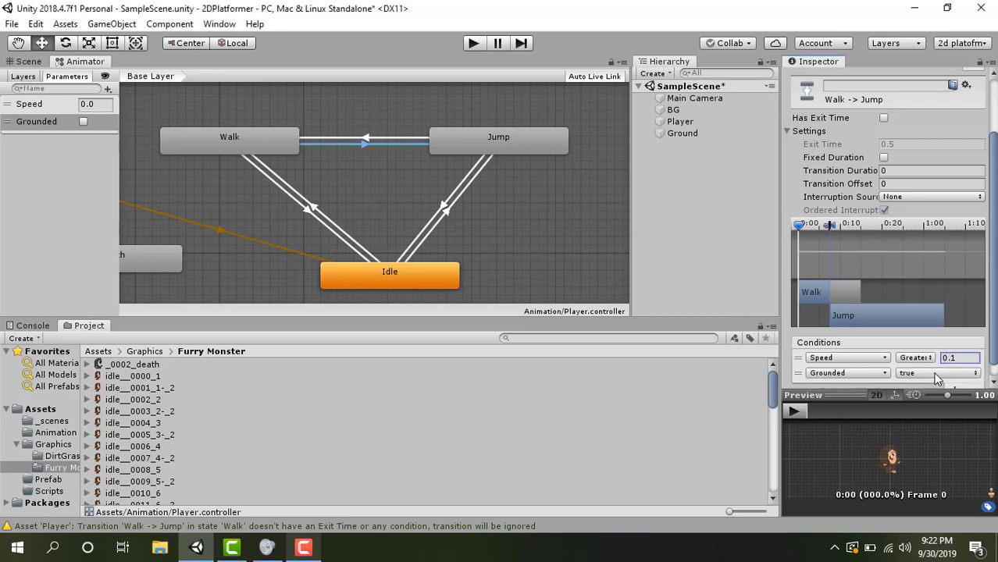
pyautogui.click(936, 374)
pyautogui.click(926, 402)
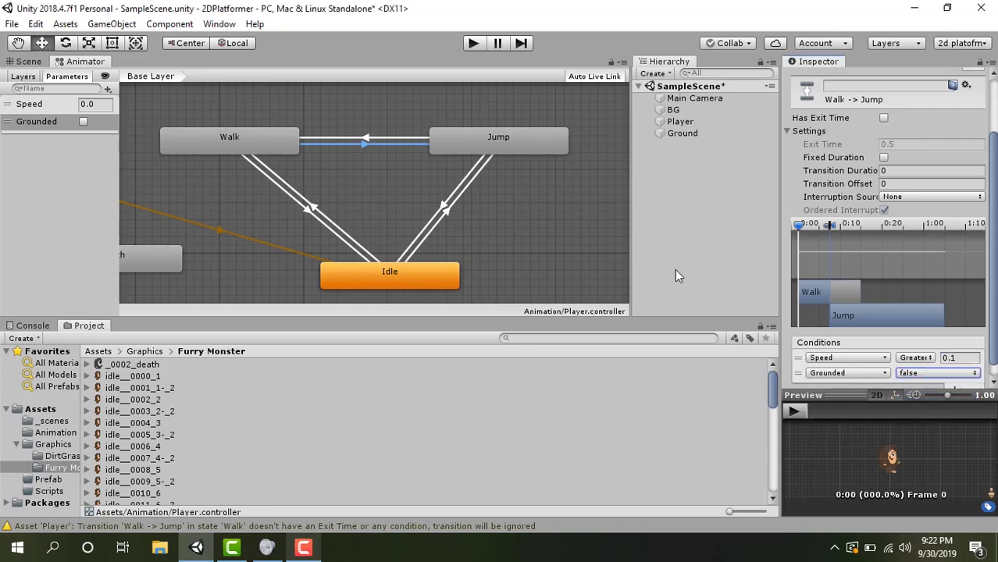
# Step: Give the Jump-to-Walk transition a Speed Greater 0.1 condition
pyautogui.click(394, 138)
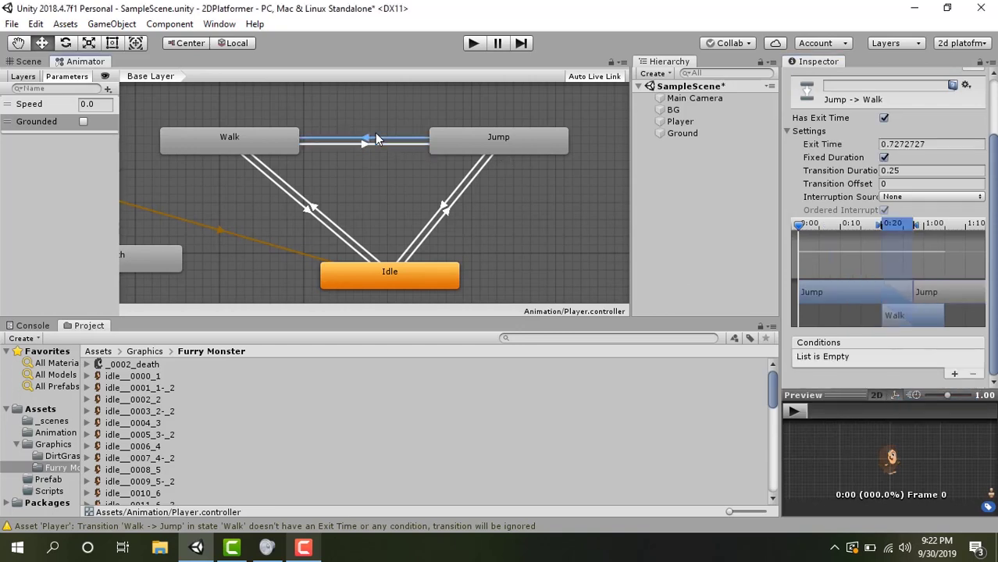
pyautogui.click(955, 373)
pyautogui.click(954, 359)
pyautogui.write('0.1')
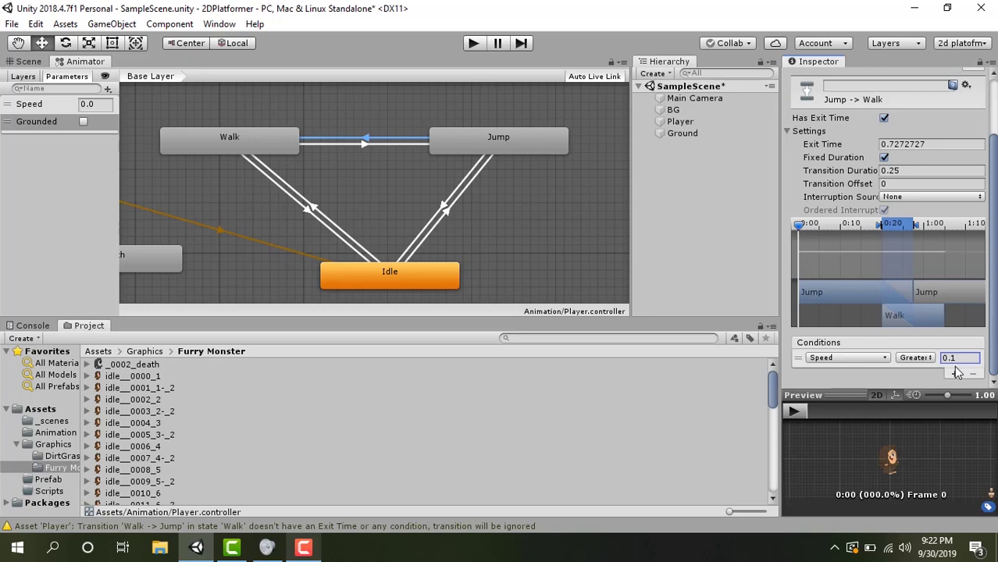
# Step: Move the Death state up and create a transition from Any State to Death
pyautogui.click(957, 373)
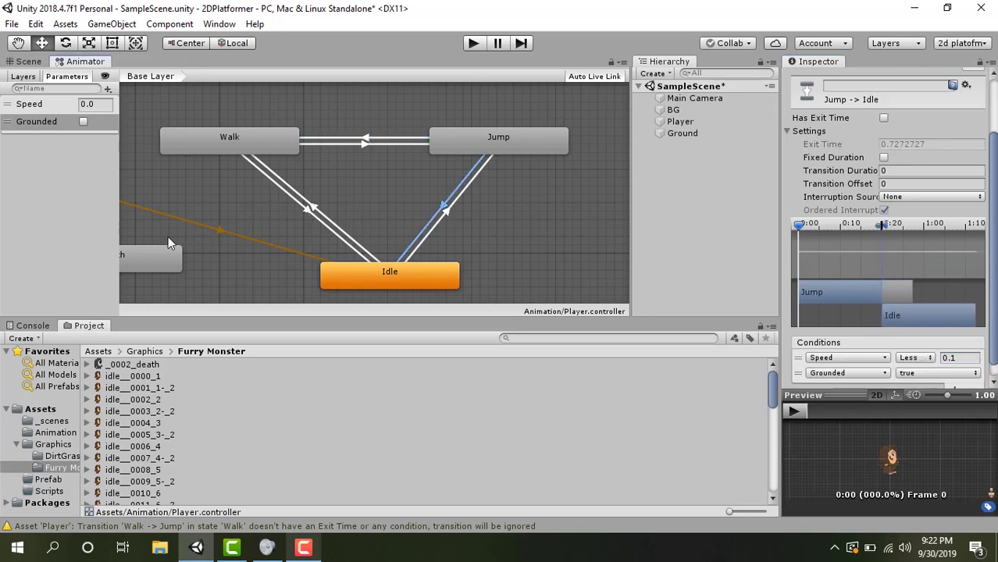
pyautogui.scroll(-5, 269, 210)
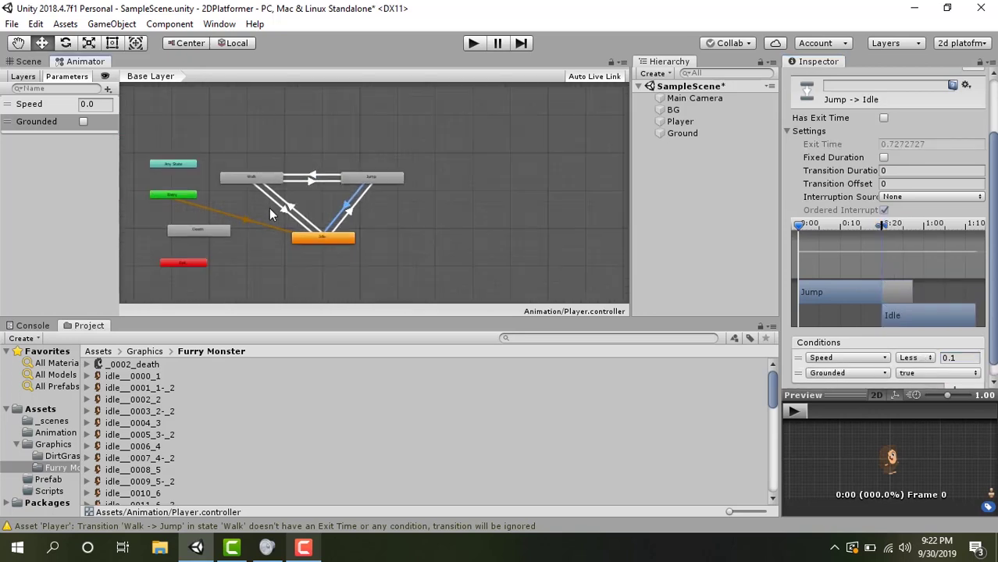
pyautogui.moveTo(224, 230); pyautogui.dragTo(277, 114)
pyautogui.click(177, 163)
pyautogui.rightClick(177, 163)
pyautogui.click(196, 174)
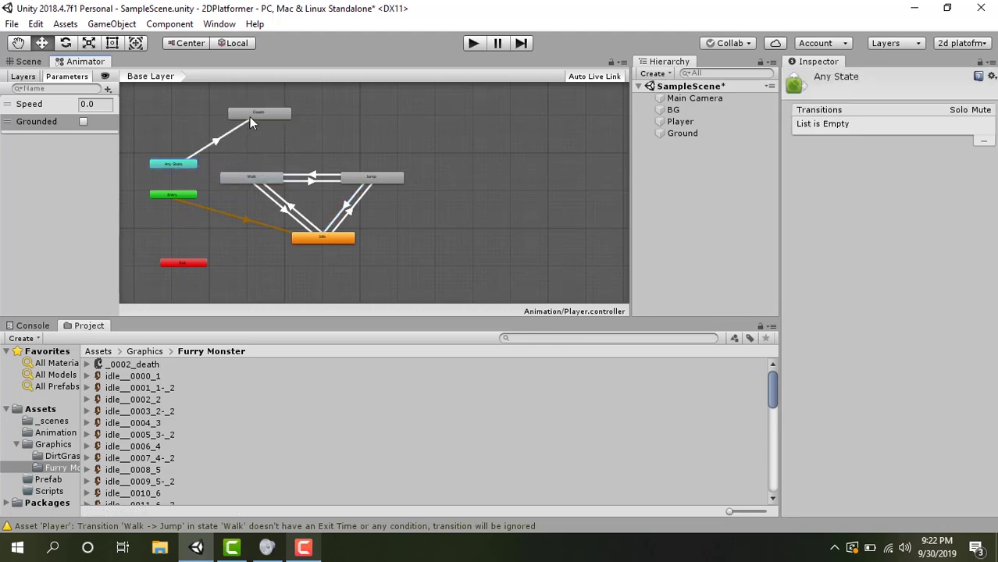
pyautogui.click(250, 112)
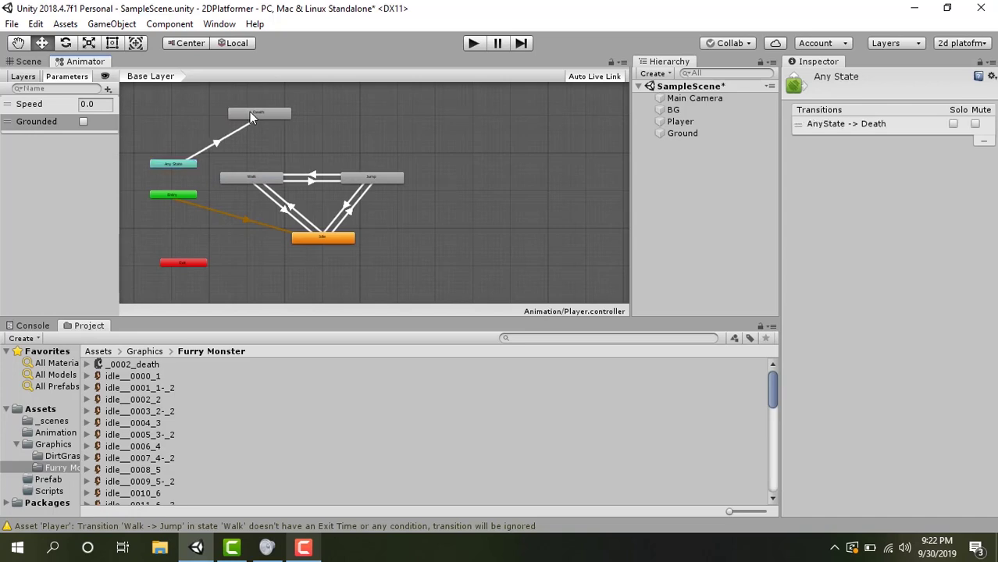
# Step: Add a new Trigger parameter named 'Death'
pyautogui.click(109, 91)
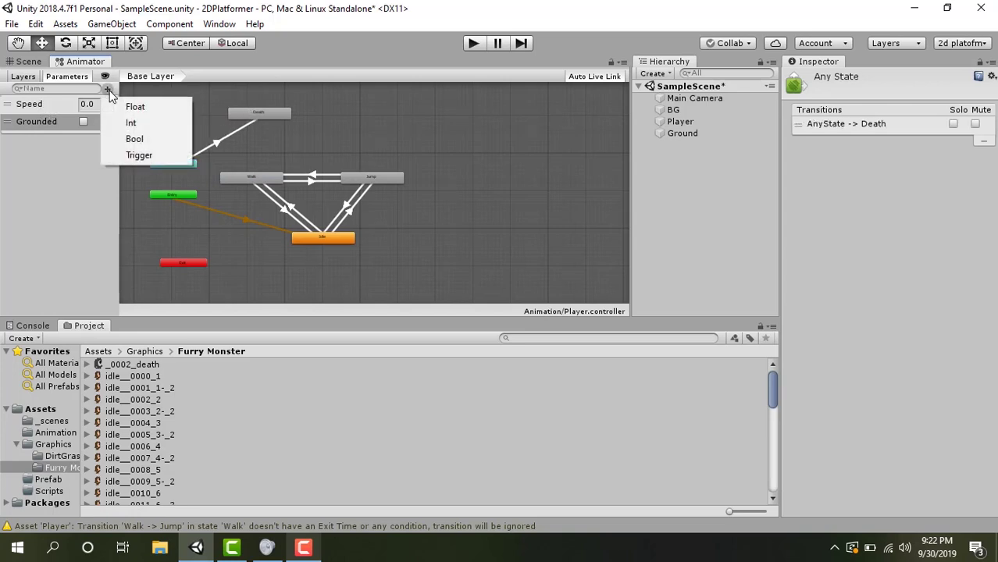
pyautogui.click(170, 159)
pyautogui.press('BackSpace')
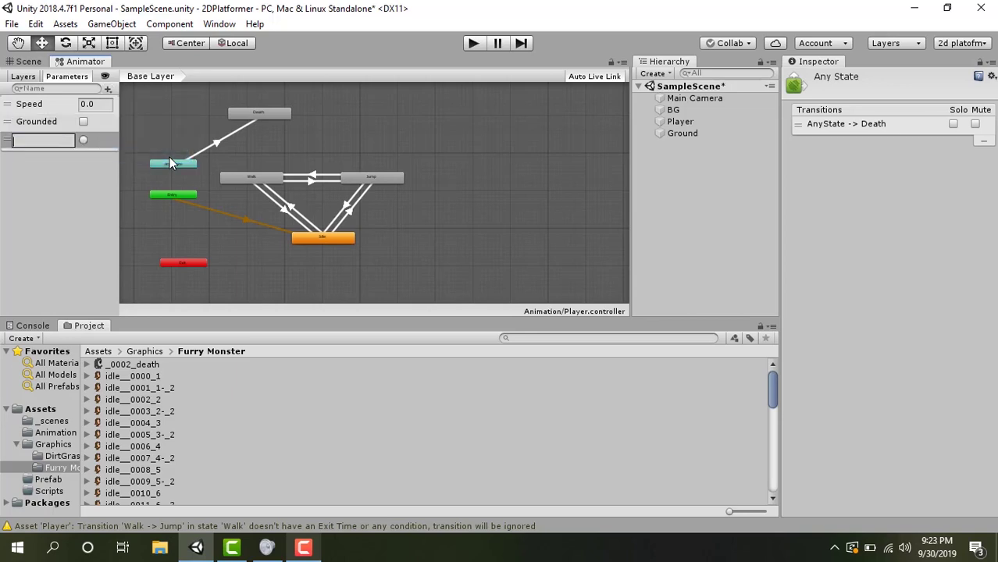
pyautogui.write('Death')
pyautogui.press('Return')
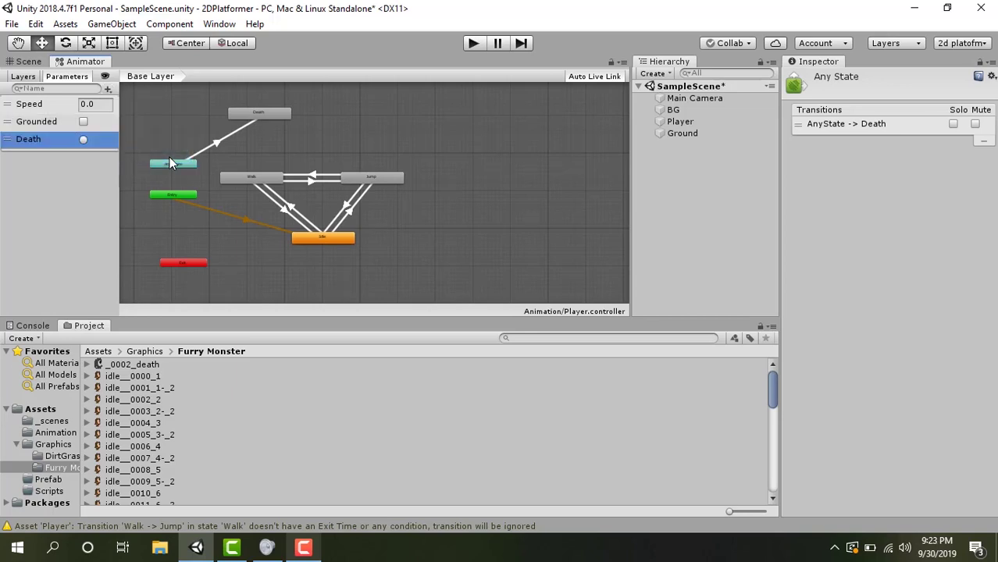
# Step: Set the Death trigger as the Any State-to-Death transition's condition
pyautogui.click(218, 140)
pyautogui.scroll(-5, 886, 235)
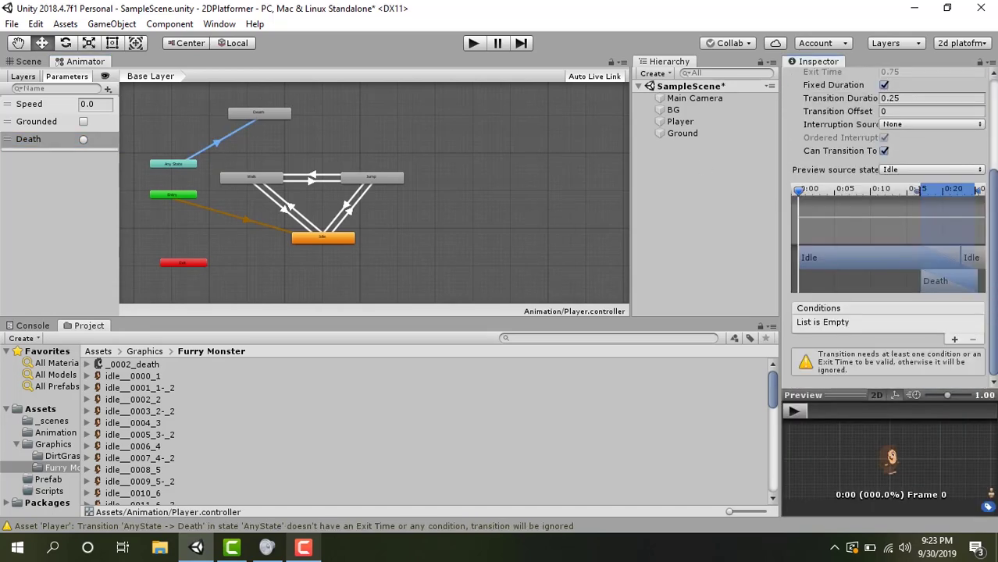
pyautogui.click(953, 335)
pyautogui.click(876, 359)
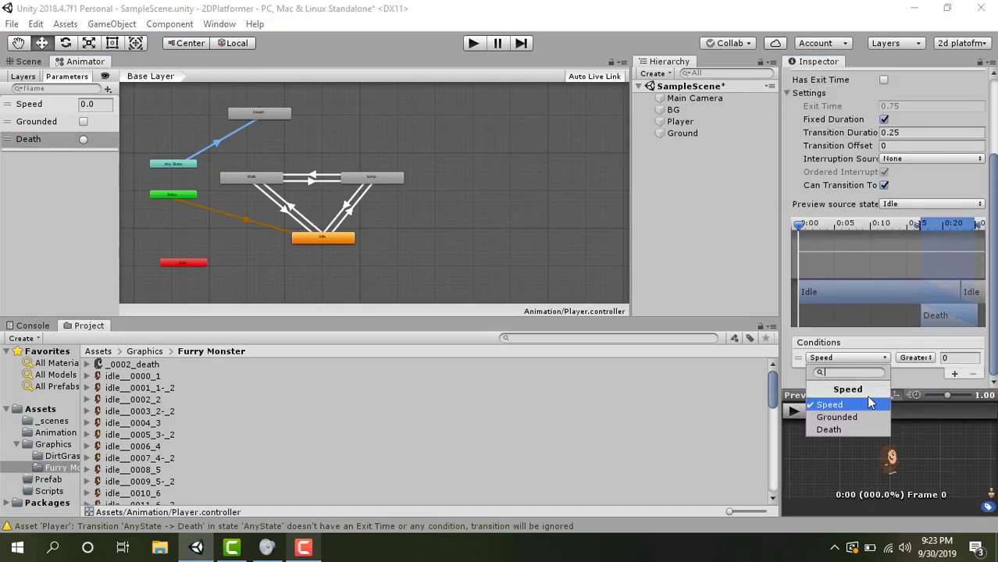
pyautogui.click(844, 427)
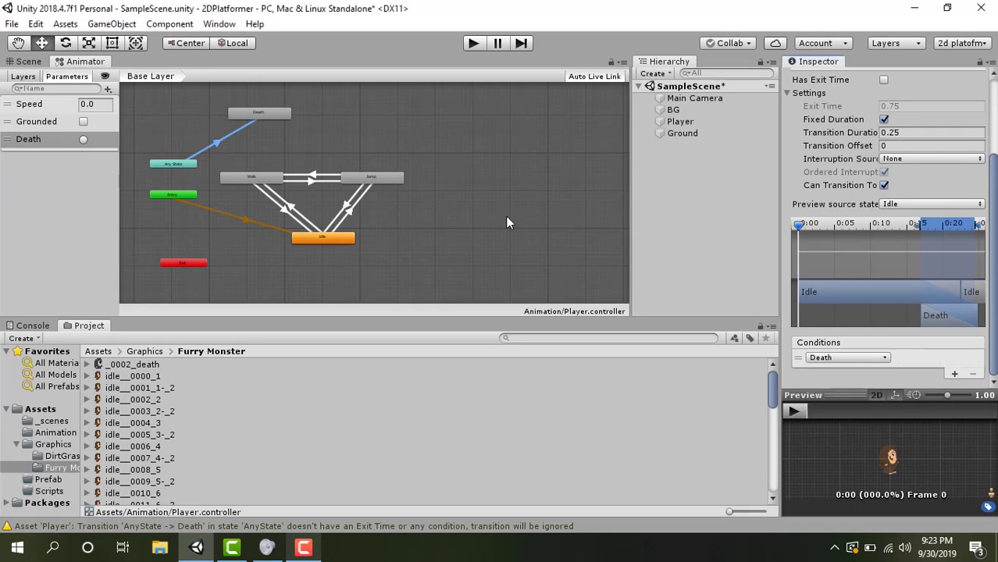